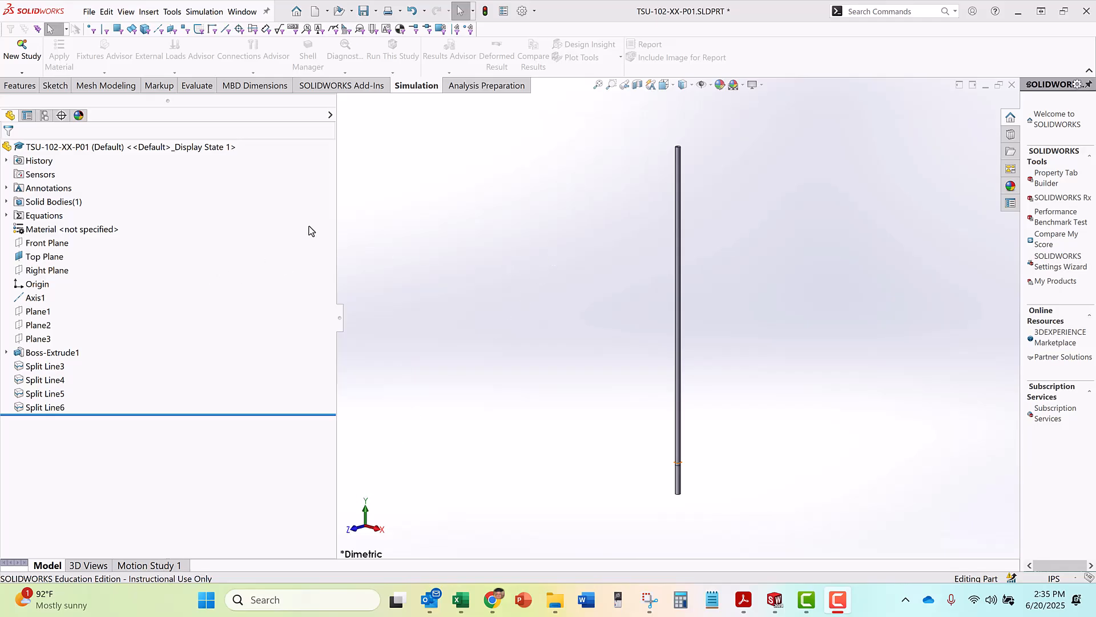
# Open the material library editor for the part's unspecified material
pyautogui.click(71, 229)
pyautogui.rightClick(71, 229)
pyautogui.click(155, 231)
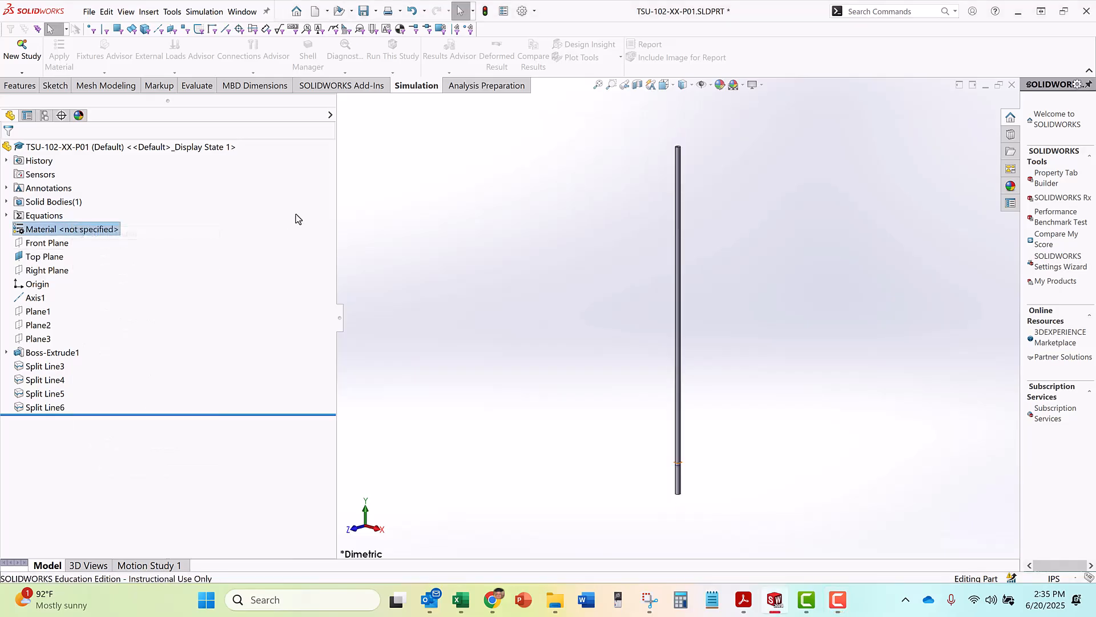
# Look through the Aluminium Alloys category of the SOLIDWORKS Materials library and collapse it
pyautogui.scroll(15, 302, 229)
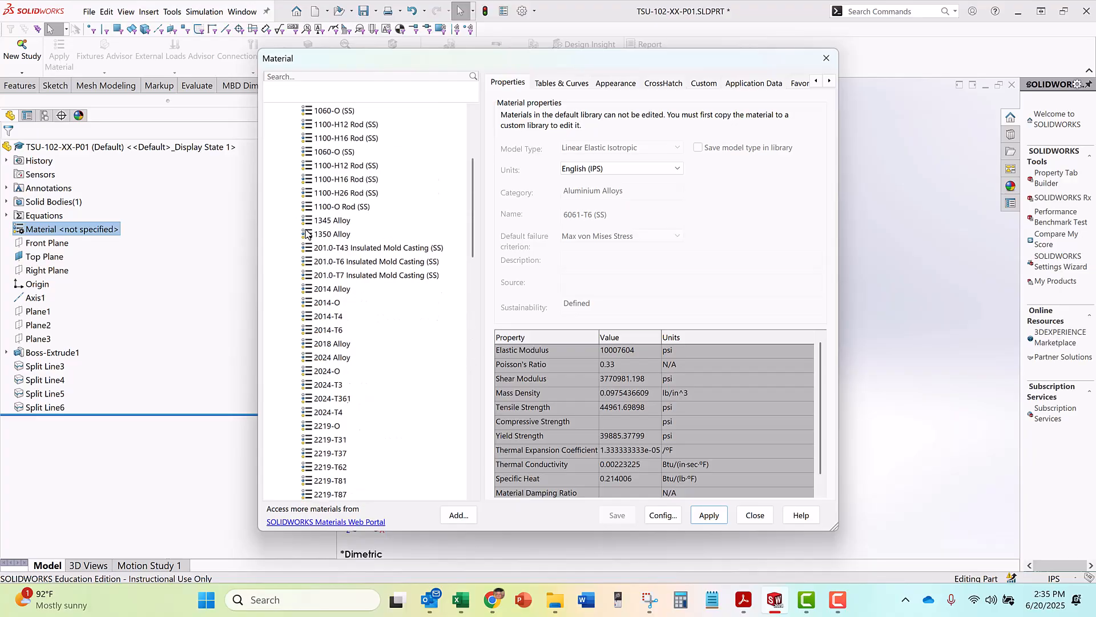
pyautogui.click(282, 165)
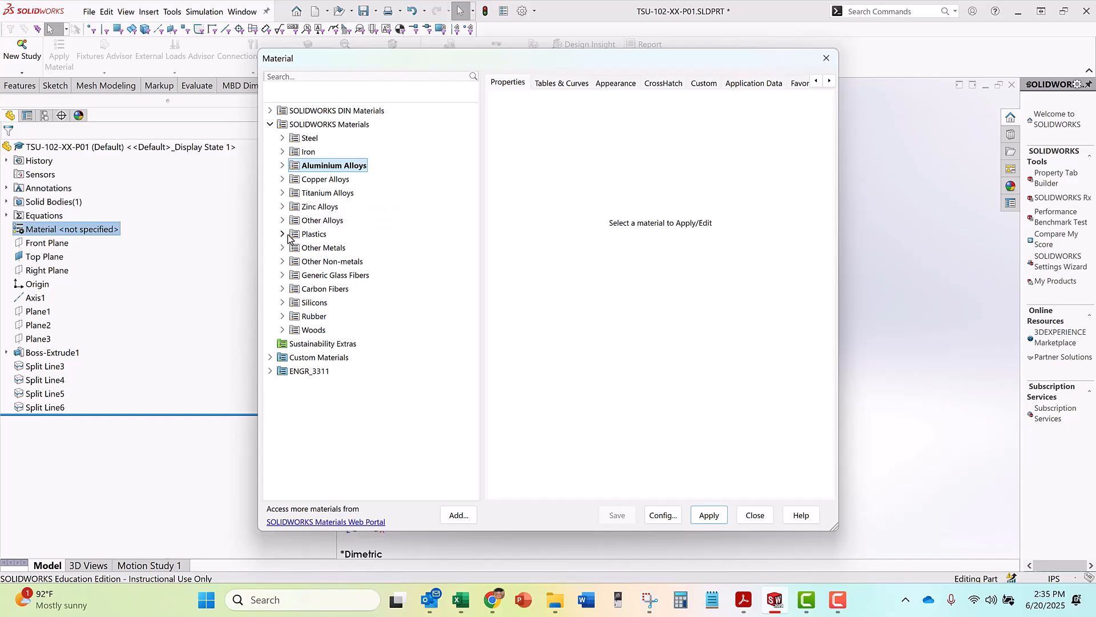
pyautogui.click(282, 166)
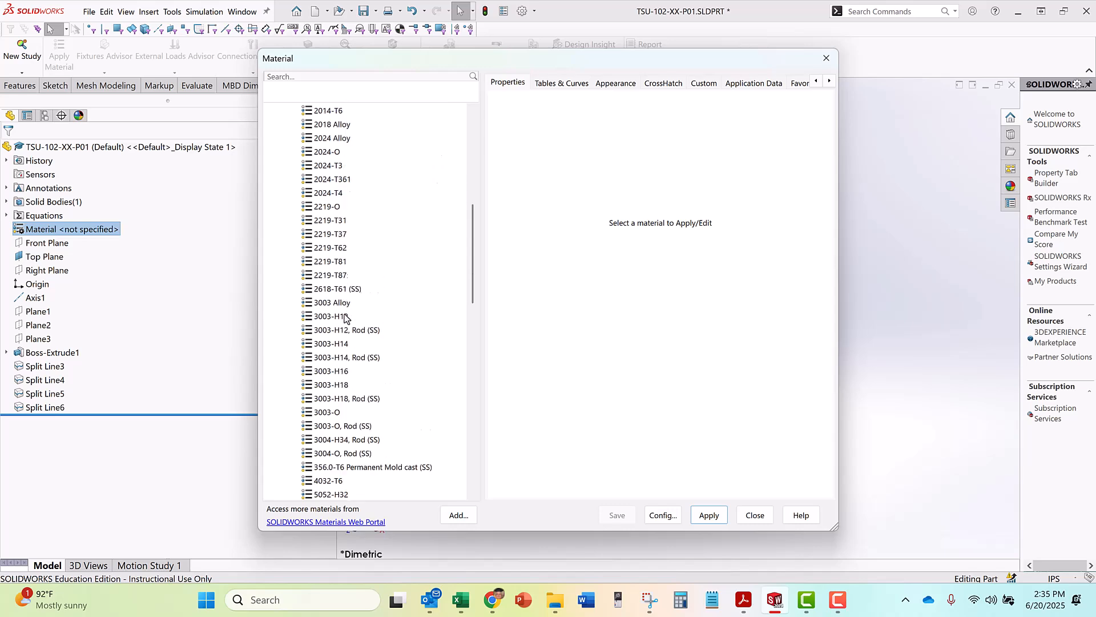
pyautogui.click(282, 166)
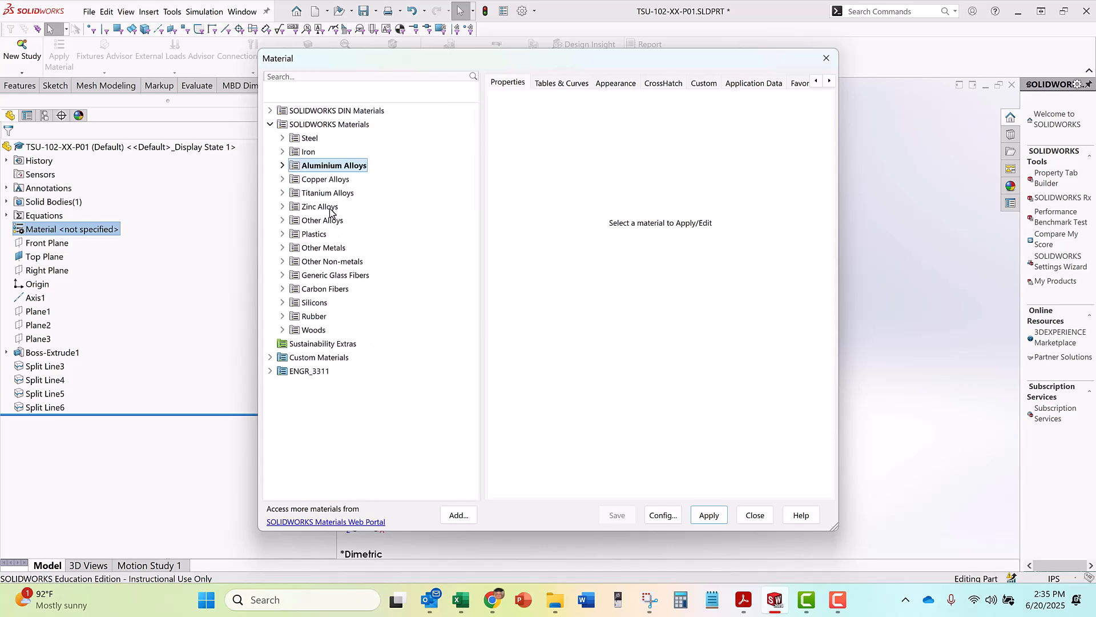
# Browse the Steel category and examine the properties of AISI 4340 Steel, normalized
pyautogui.click(282, 139)
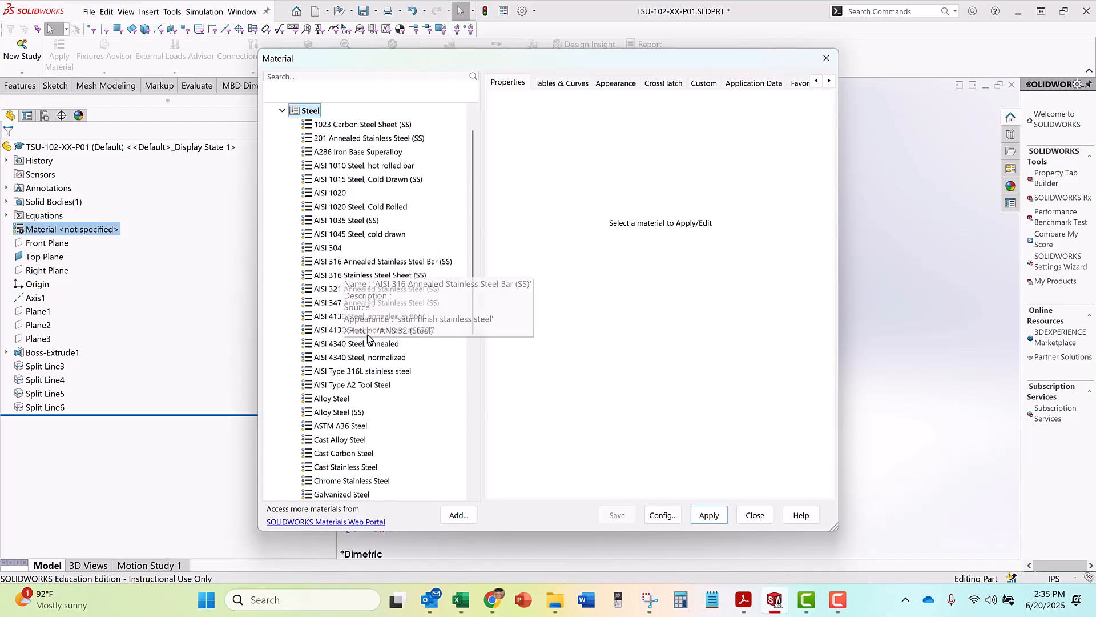
pyautogui.scroll(-2, 366, 352)
pyautogui.scroll(-1, 366, 351)
pyautogui.scroll(2, 365, 351)
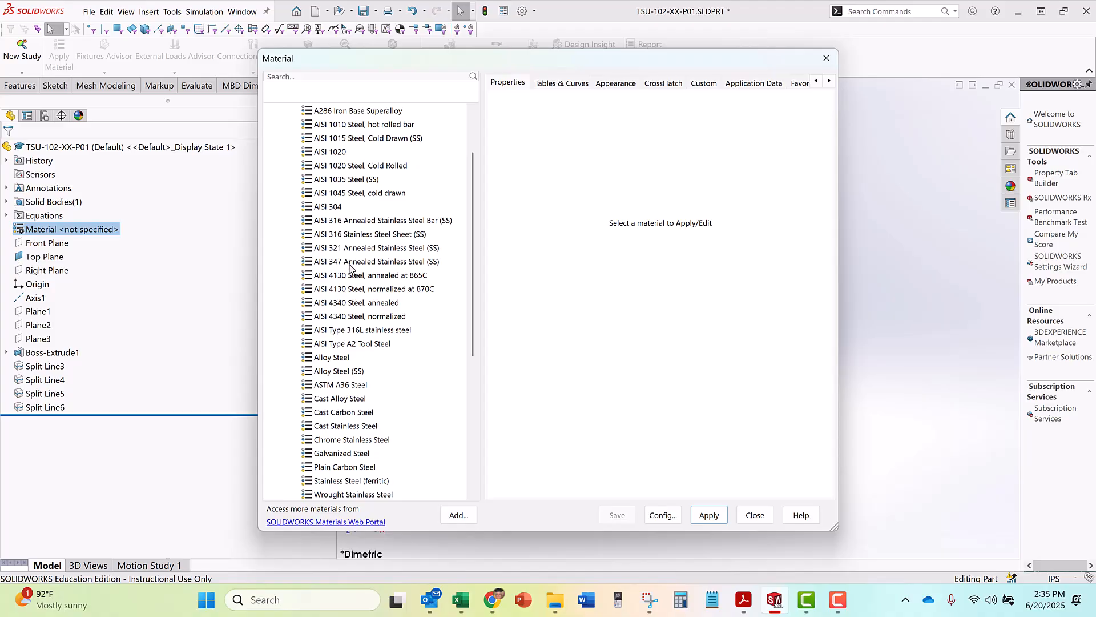
pyautogui.click(336, 317)
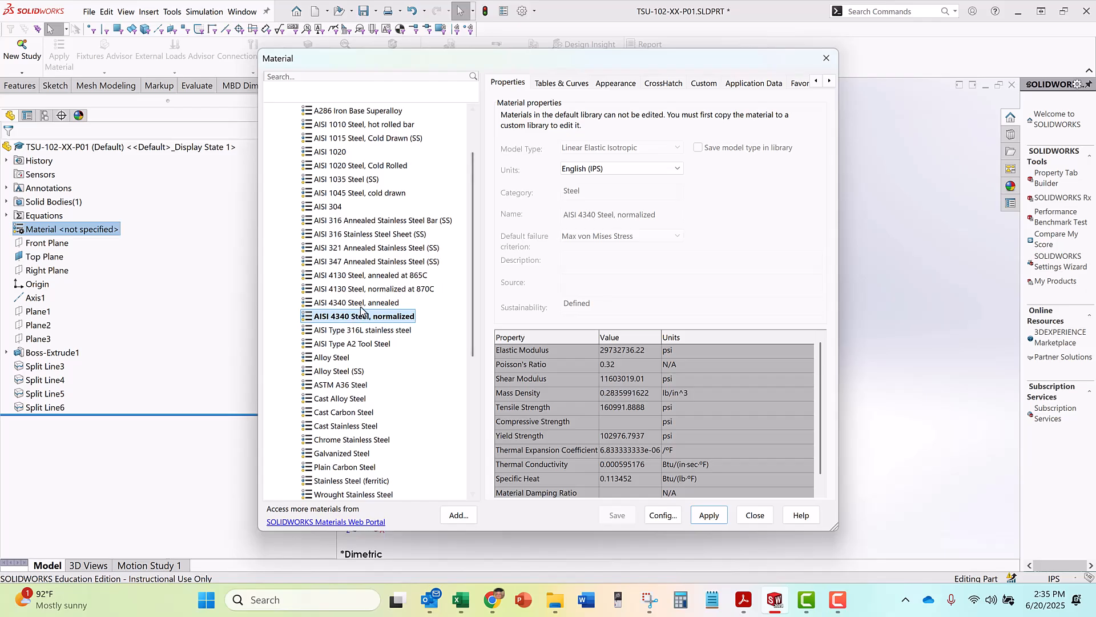
pyautogui.click(354, 345)
pyautogui.click(355, 317)
pyautogui.scroll(2, 457, 122)
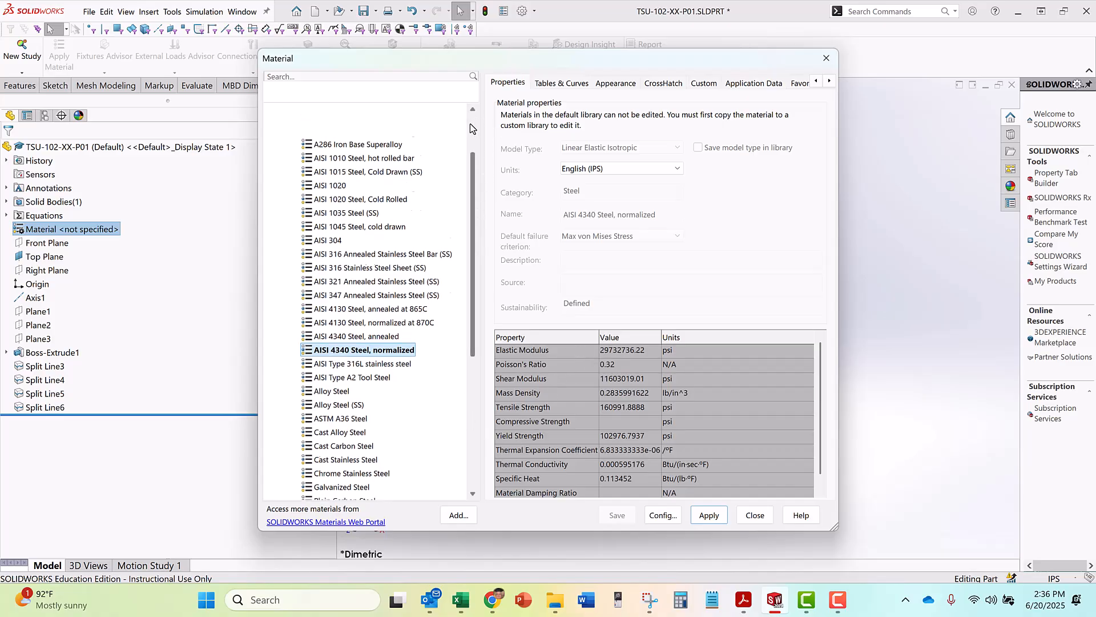
# Collapse the SOLIDWORKS Materials library and look at the materials in the Project category of the ENGR_3311 custom library
pyautogui.click(270, 125)
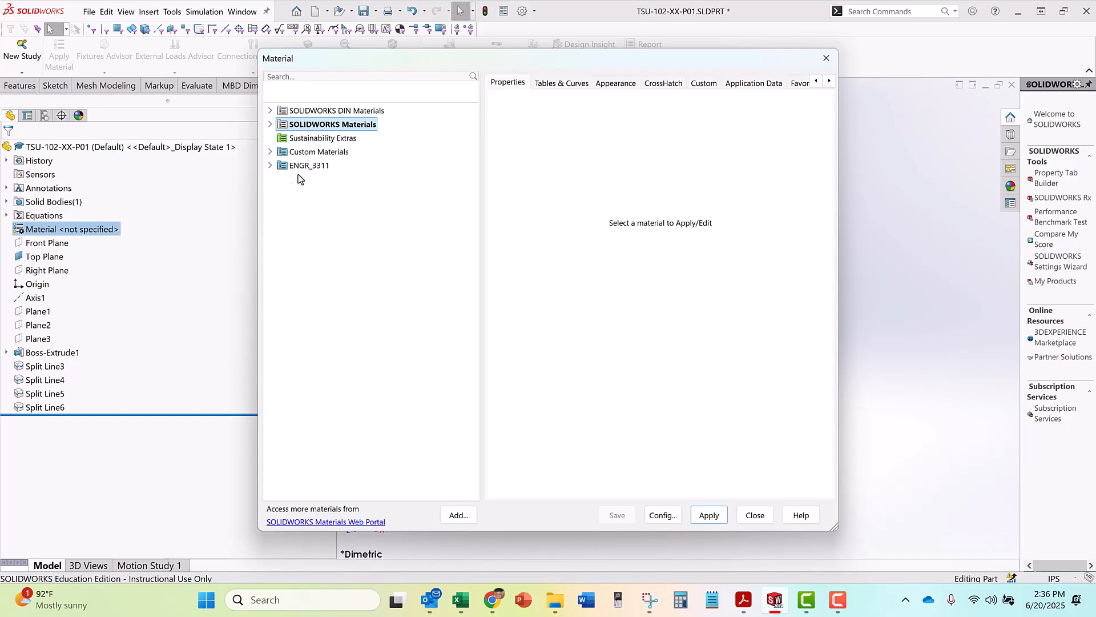
pyautogui.click(271, 166)
pyautogui.click(282, 179)
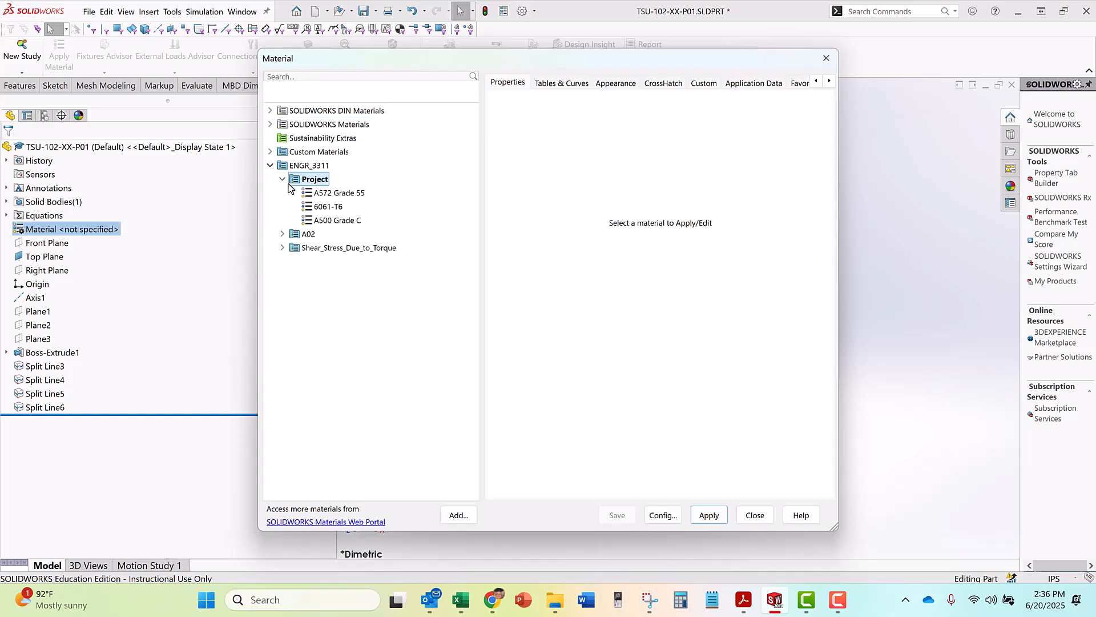
pyautogui.click(271, 165)
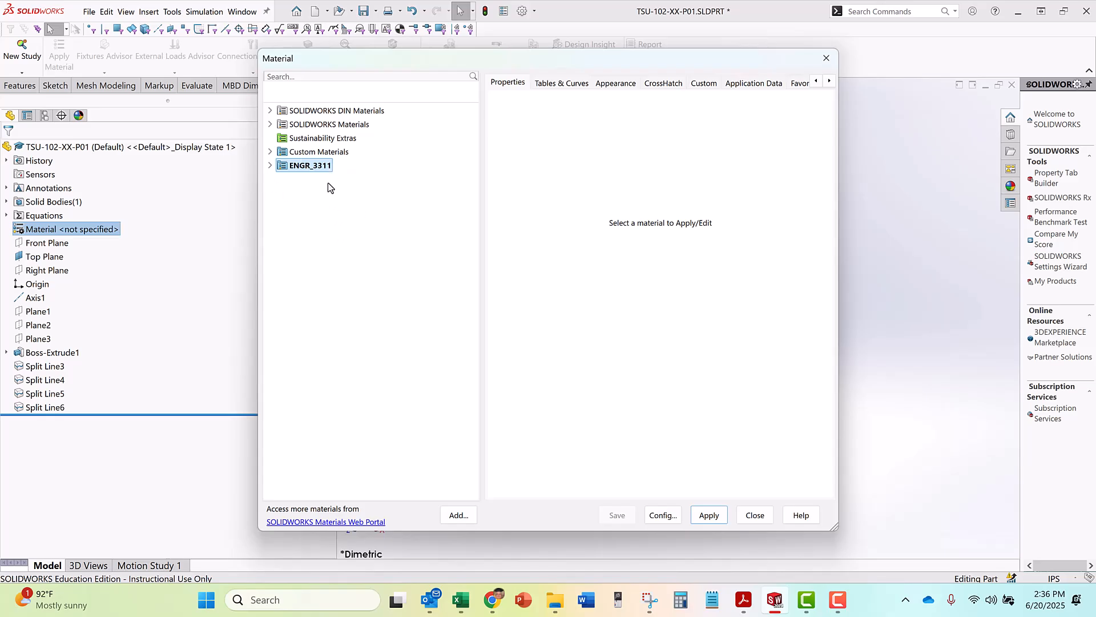
# Start a new material library and browse from the default save location to the personal user folder on the C: drive
pyautogui.rightClick(327, 210)
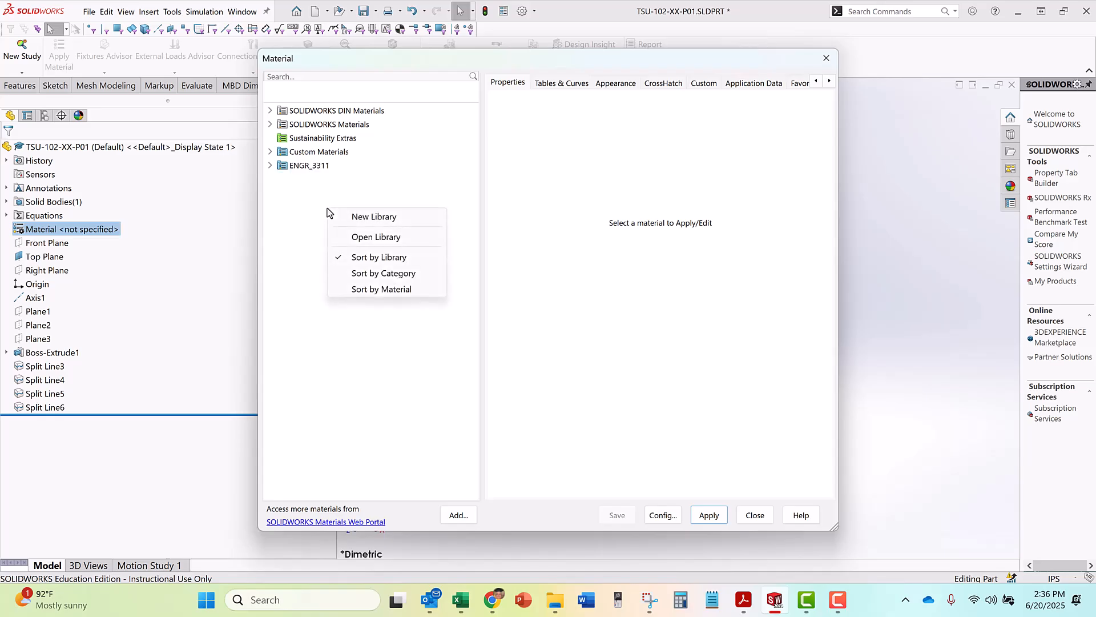
pyautogui.click(392, 218)
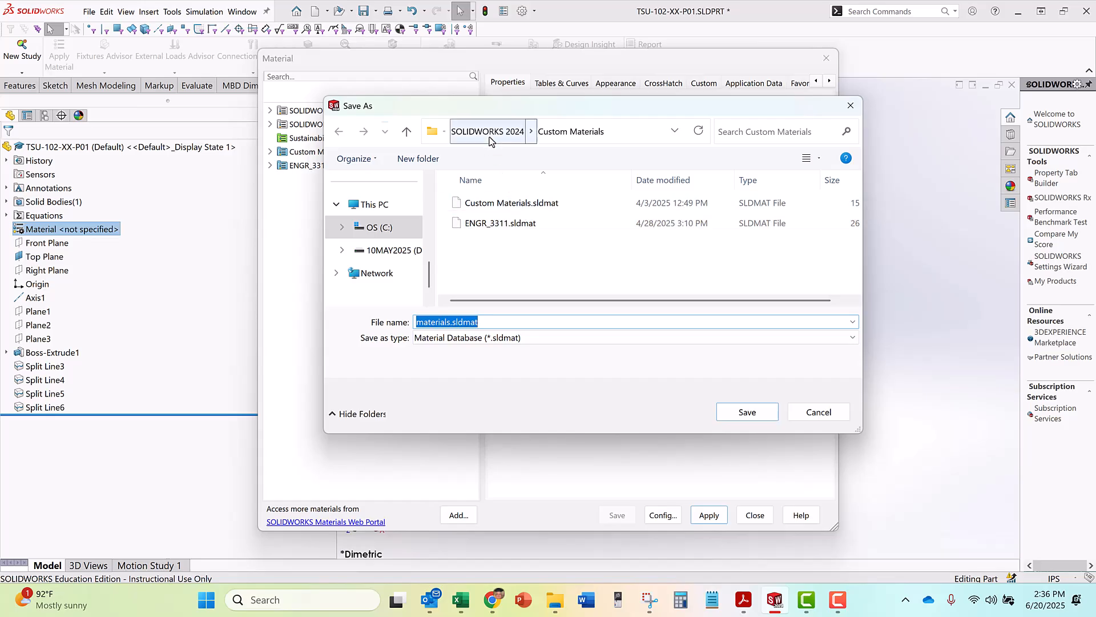
pyautogui.click(407, 132)
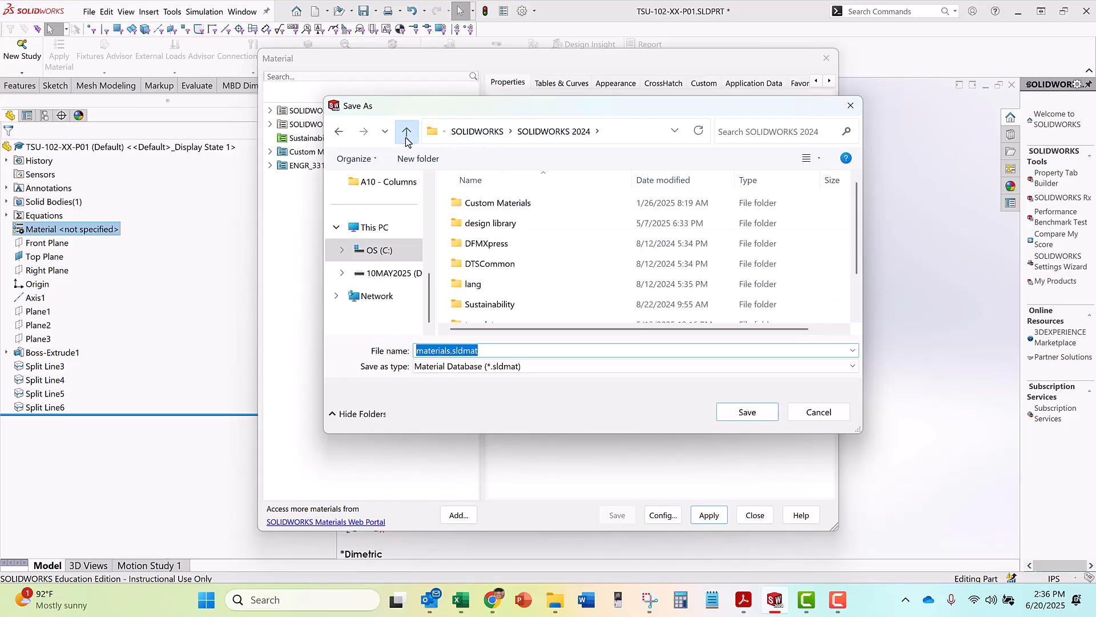
pyautogui.click(406, 133)
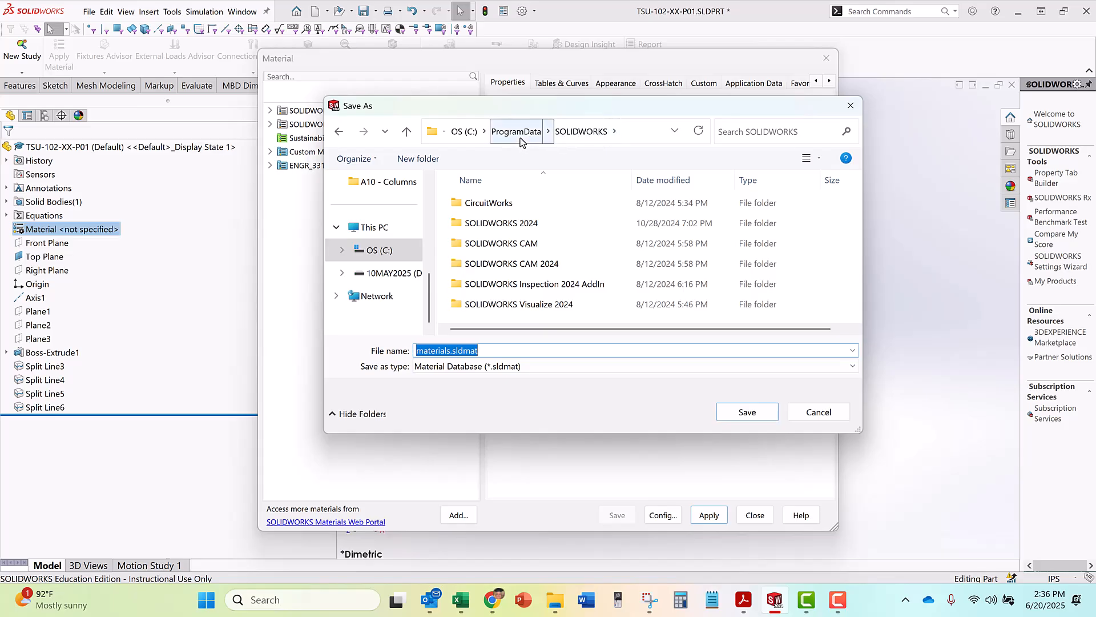
pyautogui.click(463, 133)
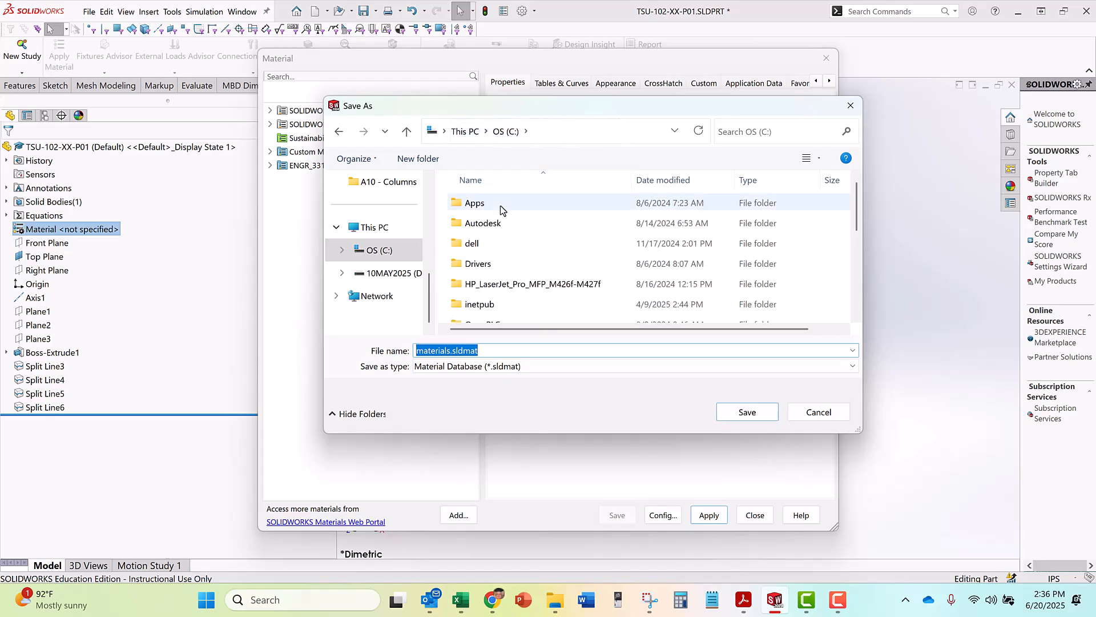
pyautogui.scroll(-5, 498, 277)
pyautogui.doubleClick(498, 275)
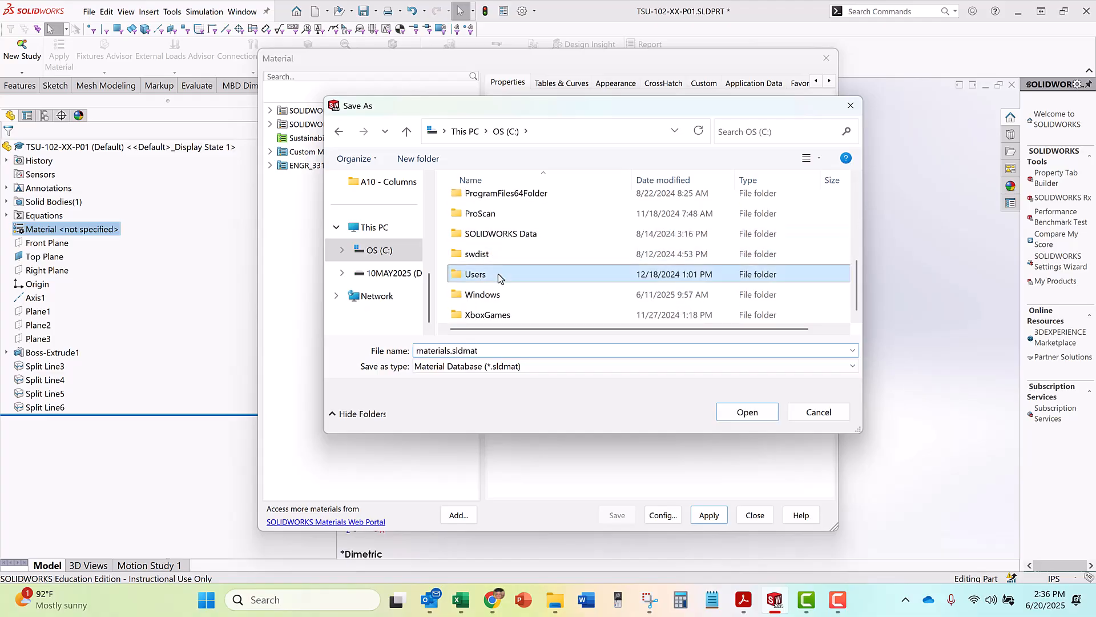
pyautogui.doubleClick(494, 203)
pyautogui.scroll(-4, 506, 277)
pyautogui.scroll(1, 506, 280)
pyautogui.scroll(1, 504, 280)
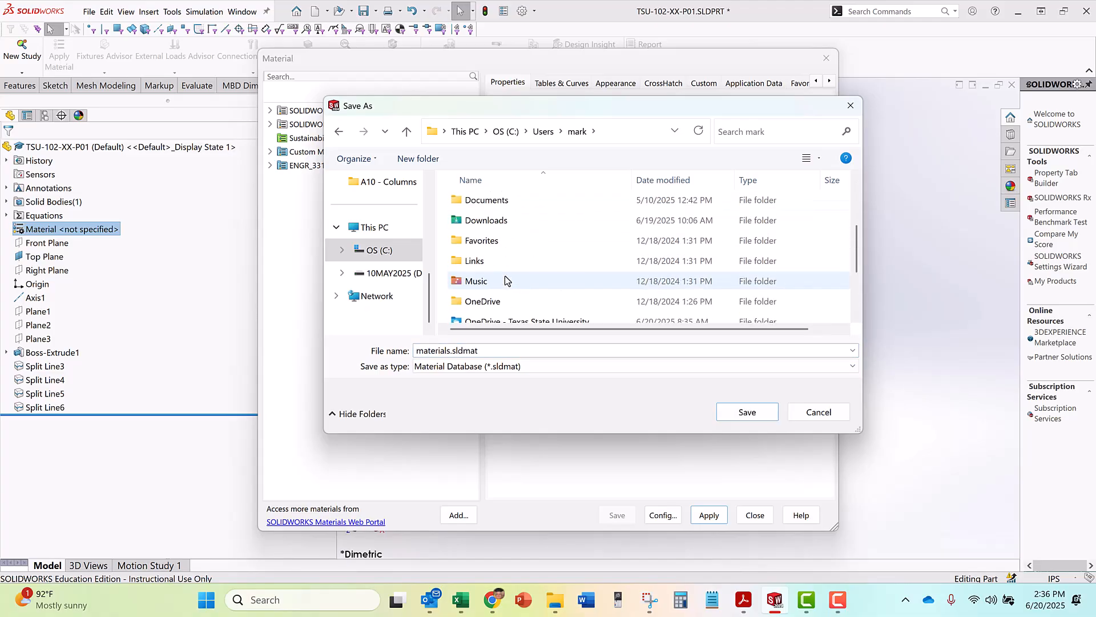
# Set the save location to Documents, __Texas State University, 102-ENGR 3311 - Summer I 2025, Project, Project 01
pyautogui.doubleClick(506, 202)
pyautogui.doubleClick(505, 223)
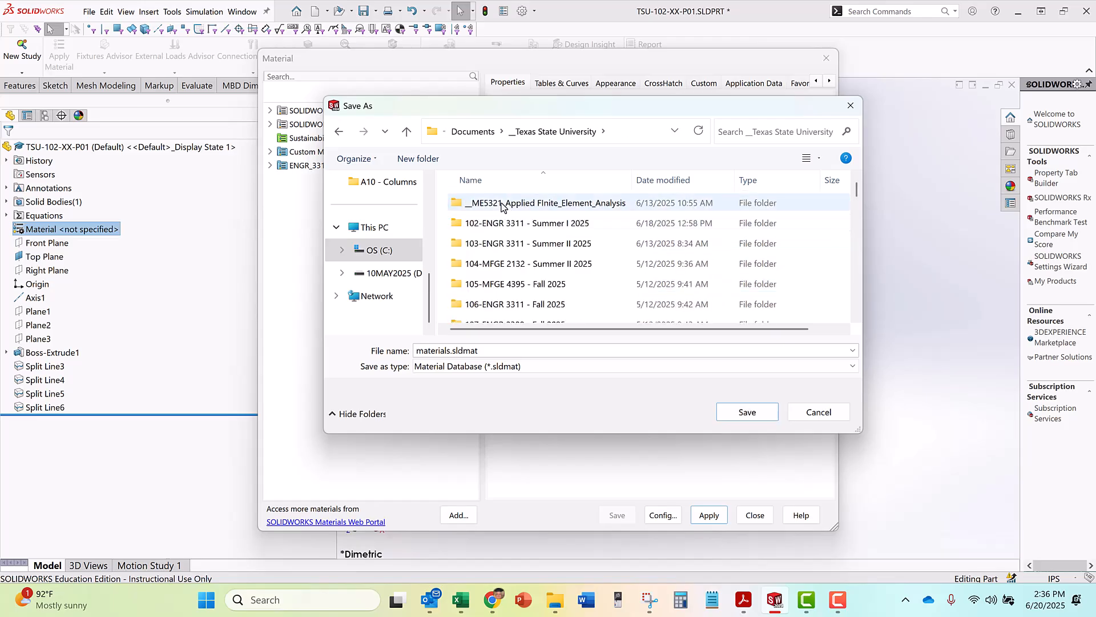
pyautogui.doubleClick(497, 223)
pyautogui.scroll(-1, 496, 280)
pyautogui.doubleClick(495, 300)
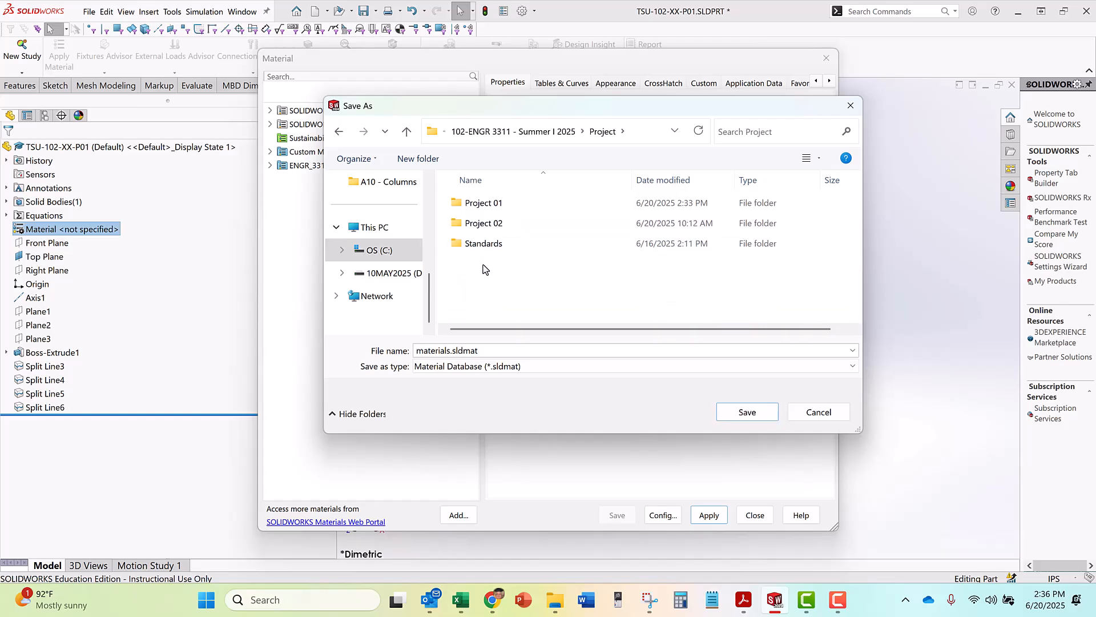
pyautogui.doubleClick(483, 203)
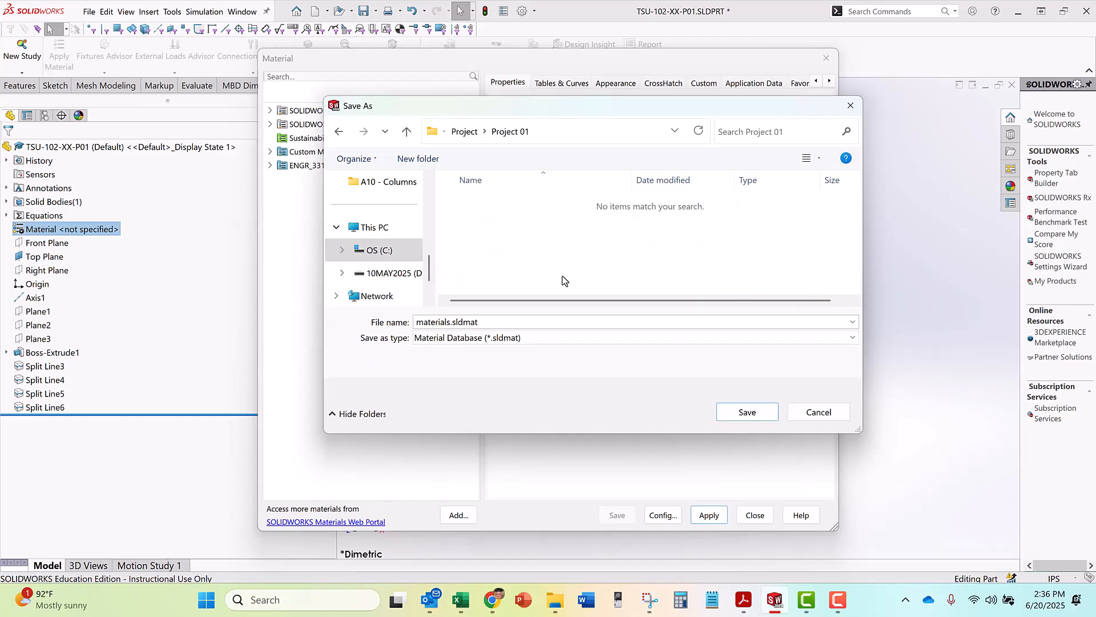
# Name the new material library ENGR_3311_summer.sldmat and save it in the Project 01 folder
pyautogui.doubleClick(448, 323)
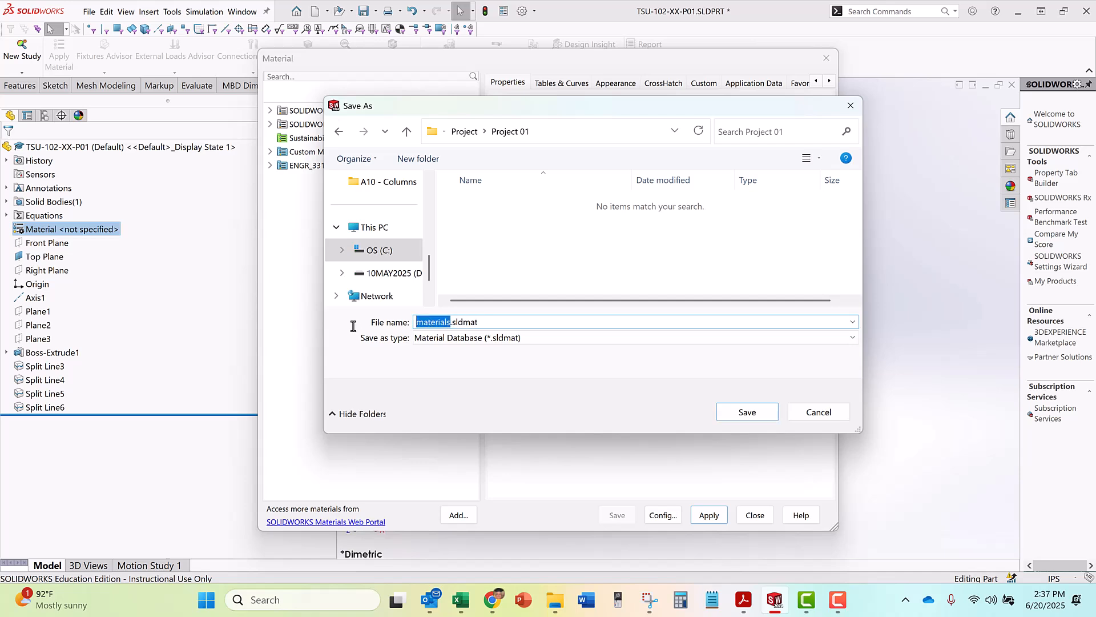
pyautogui.write('ENGR_3311_summer_')
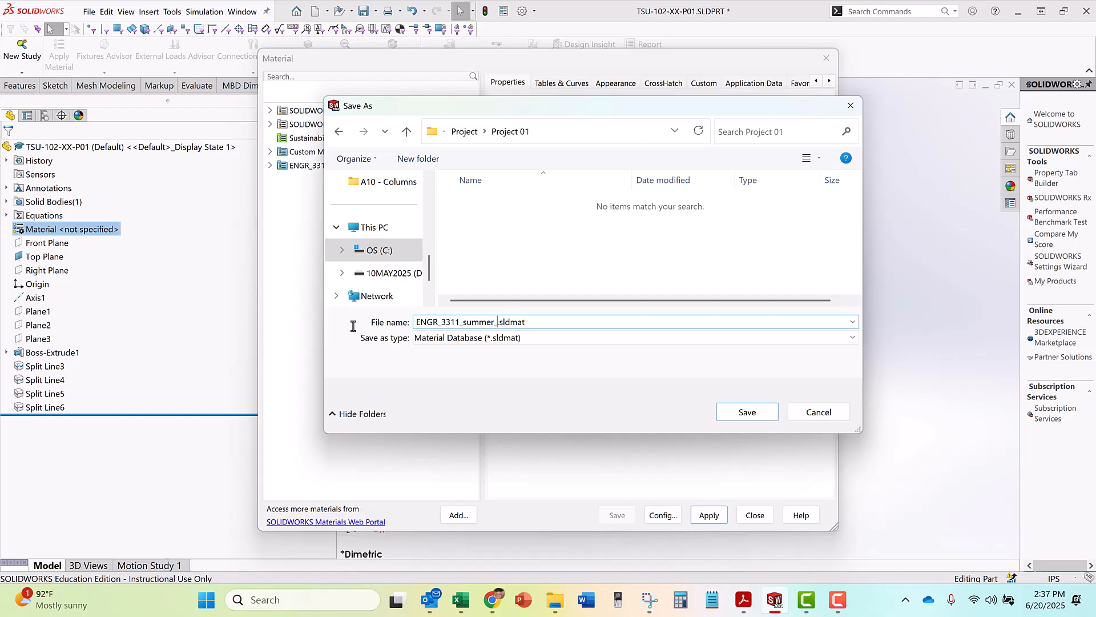
pyautogui.press('BackSpace')
pyautogui.press('Return')
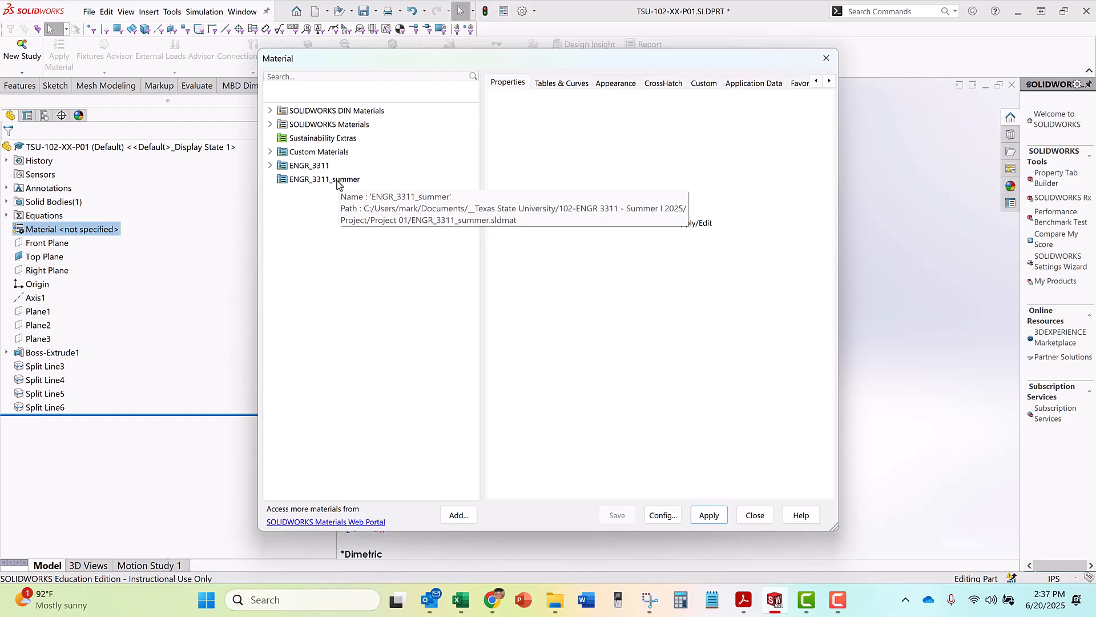
# Add a new category named Project_01 to the ENGR_3311_summer library
pyautogui.click(308, 180)
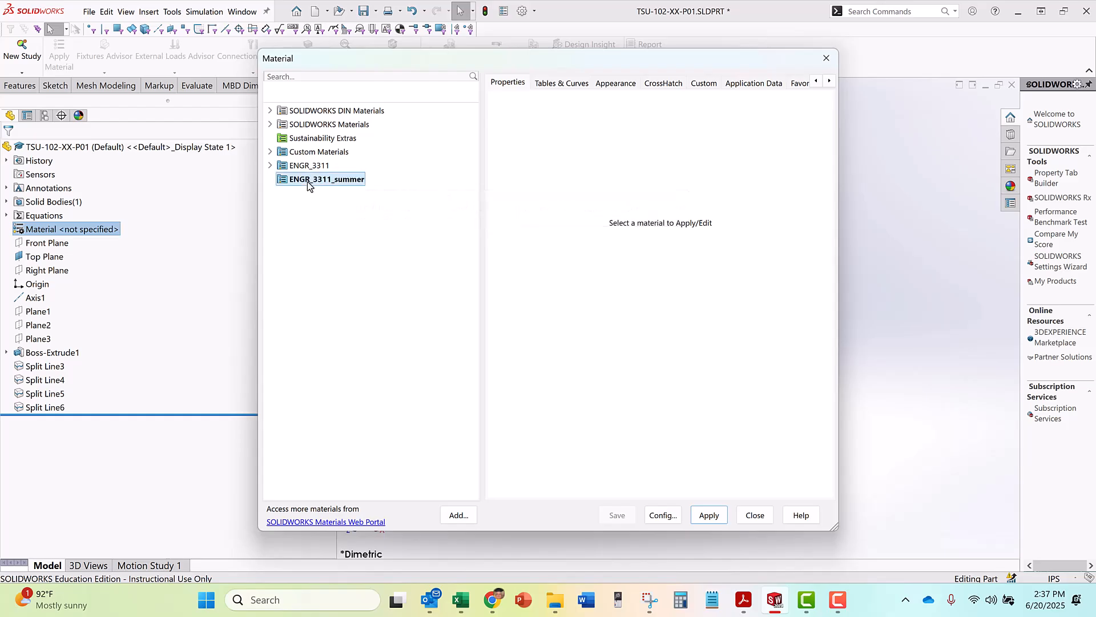
pyautogui.rightClick(333, 180)
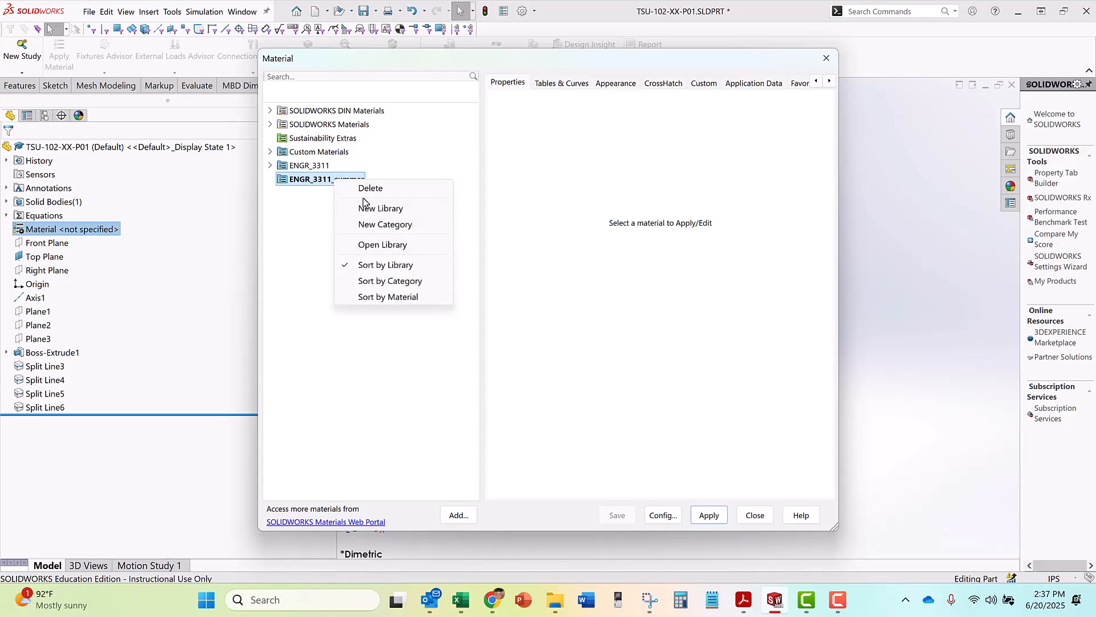
pyautogui.click(376, 225)
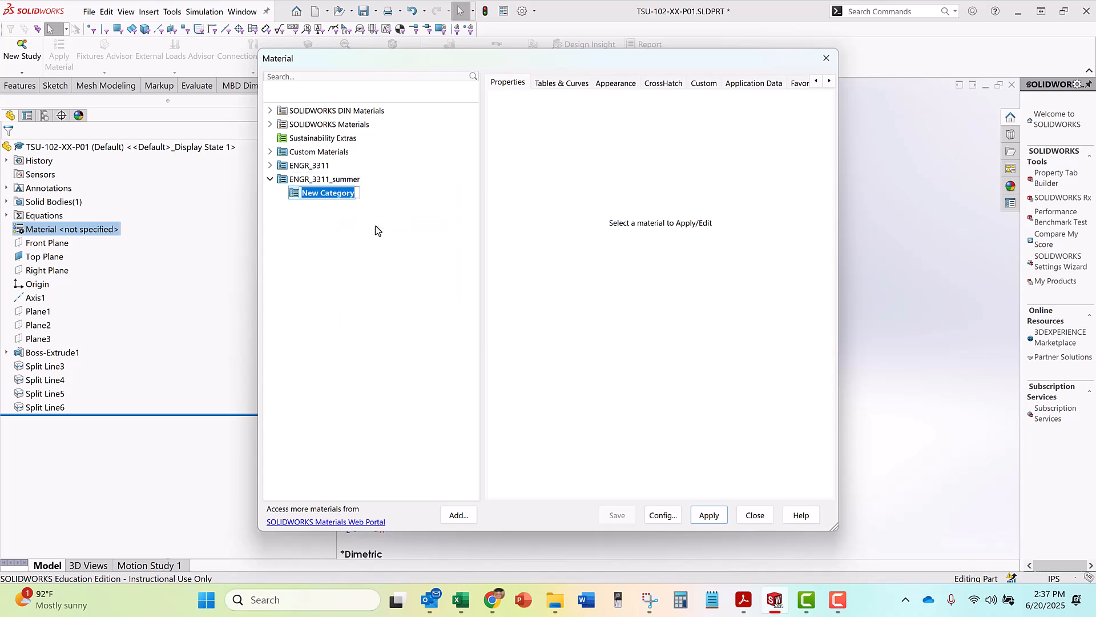
pyautogui.write('Project_01')
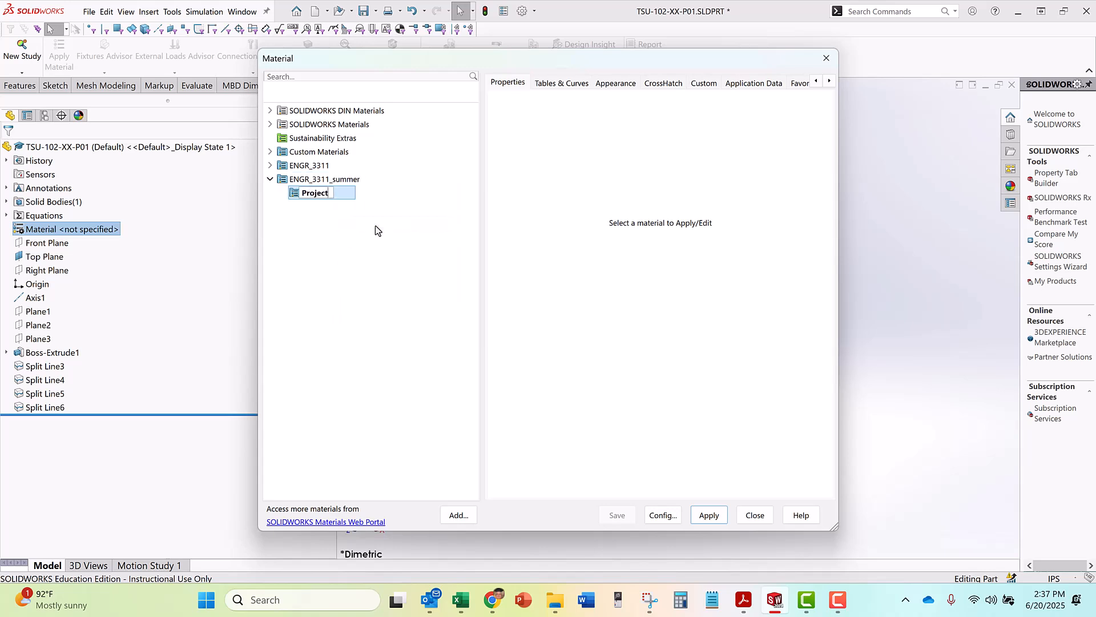
pyautogui.press('Return')
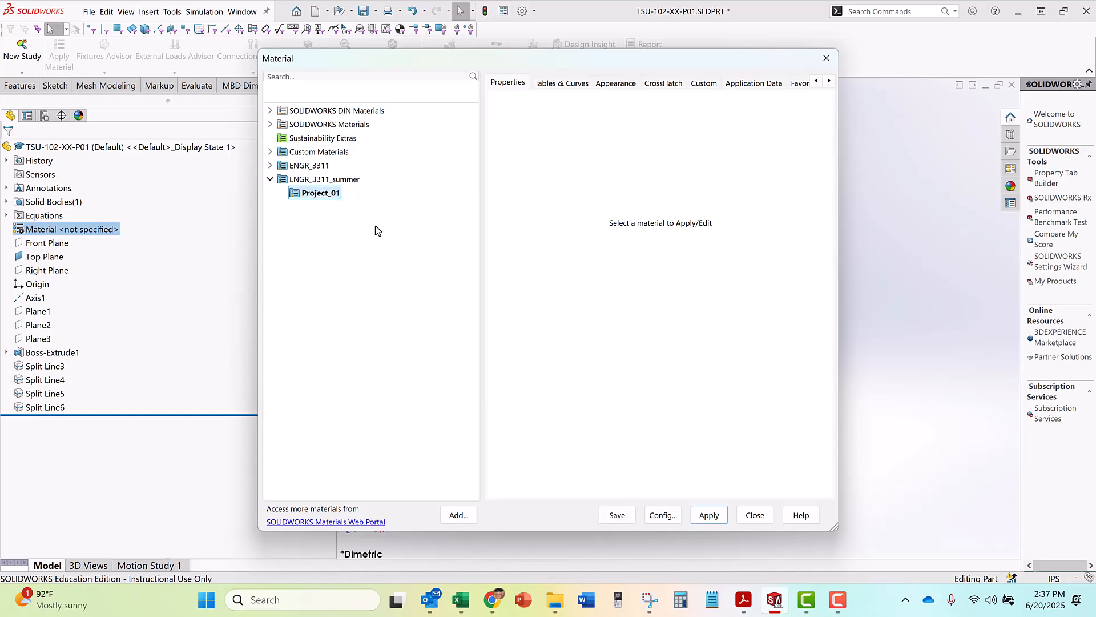
# Add a second category named Project_02 to the ENGR_3311_summer library and select the Project_01 category
pyautogui.rightClick(349, 179)
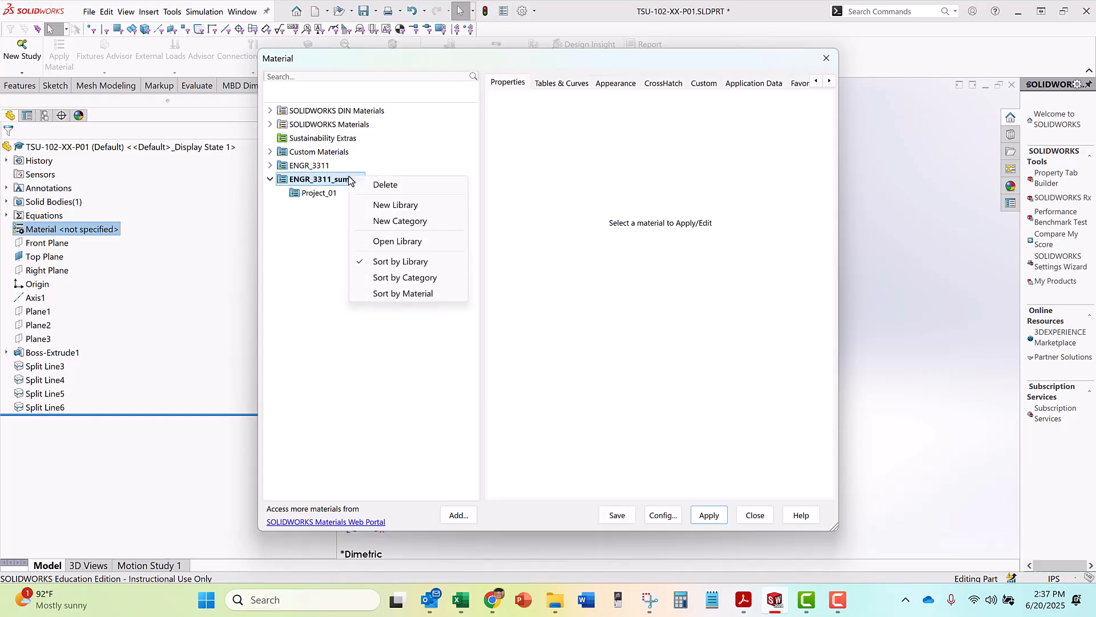
pyautogui.click(414, 221)
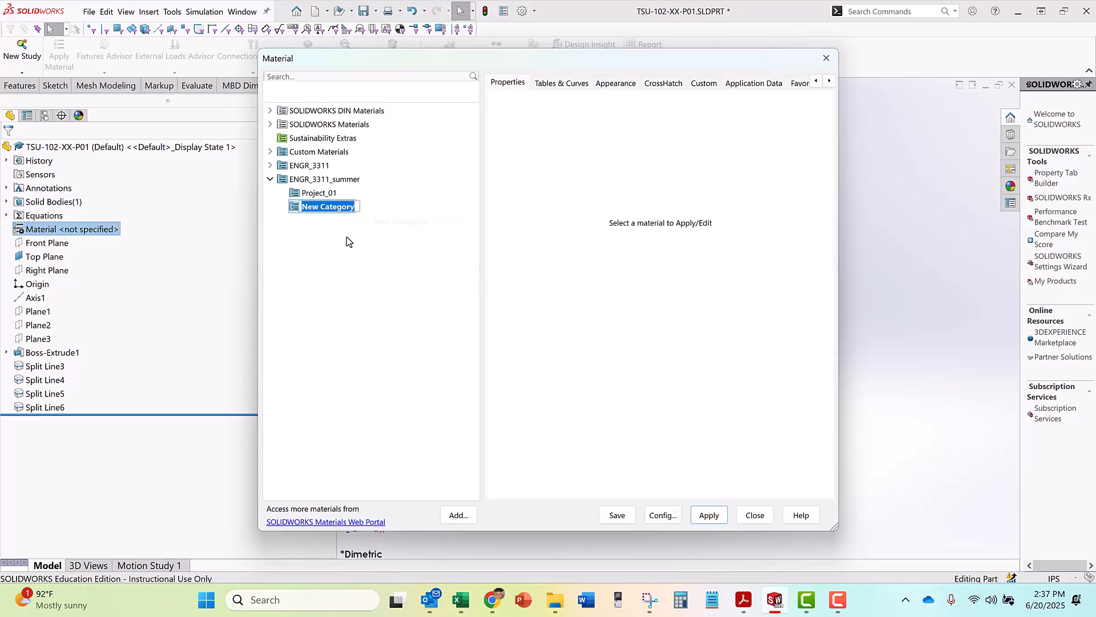
pyautogui.write('Proje')
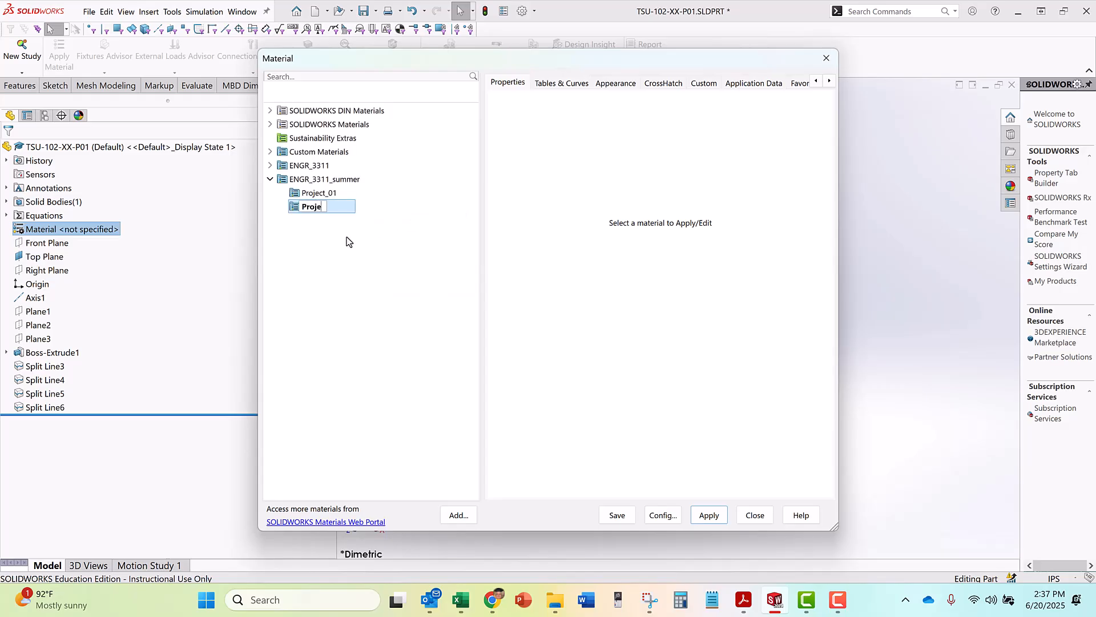
pyautogui.write('ct_02')
pyautogui.press('Return')
pyautogui.press('Up')
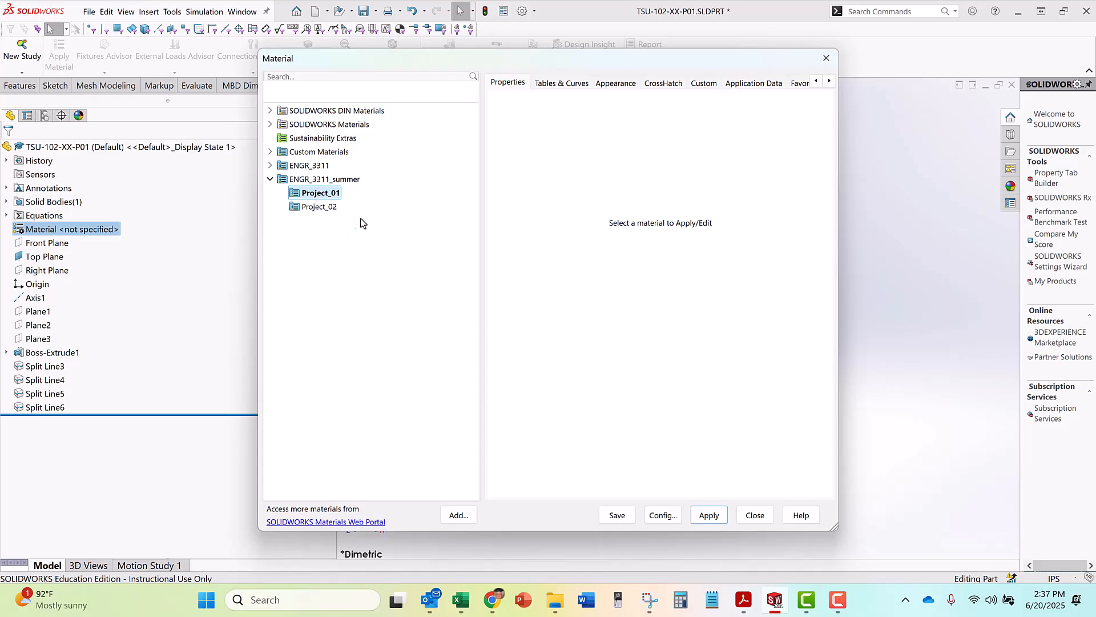
pyautogui.click(315, 195)
# Copy the 6061-T6 (SS) material from the Aluminium Alloys category of the SOLIDWORKS Materials library
pyautogui.click(271, 124)
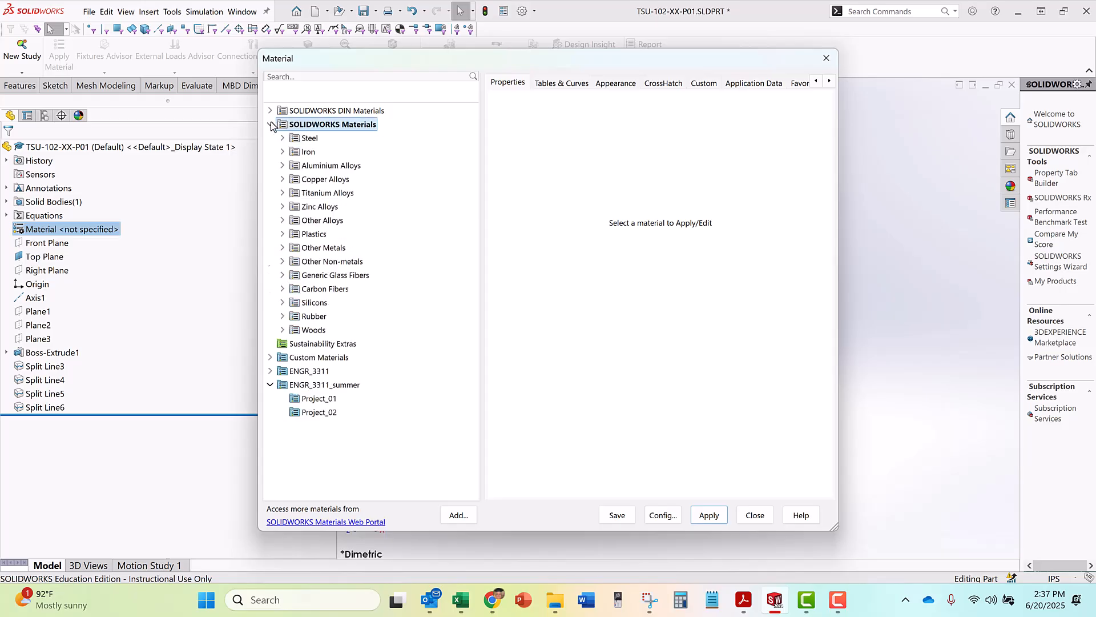
pyautogui.click(282, 166)
pyautogui.scroll(-20, 357, 317)
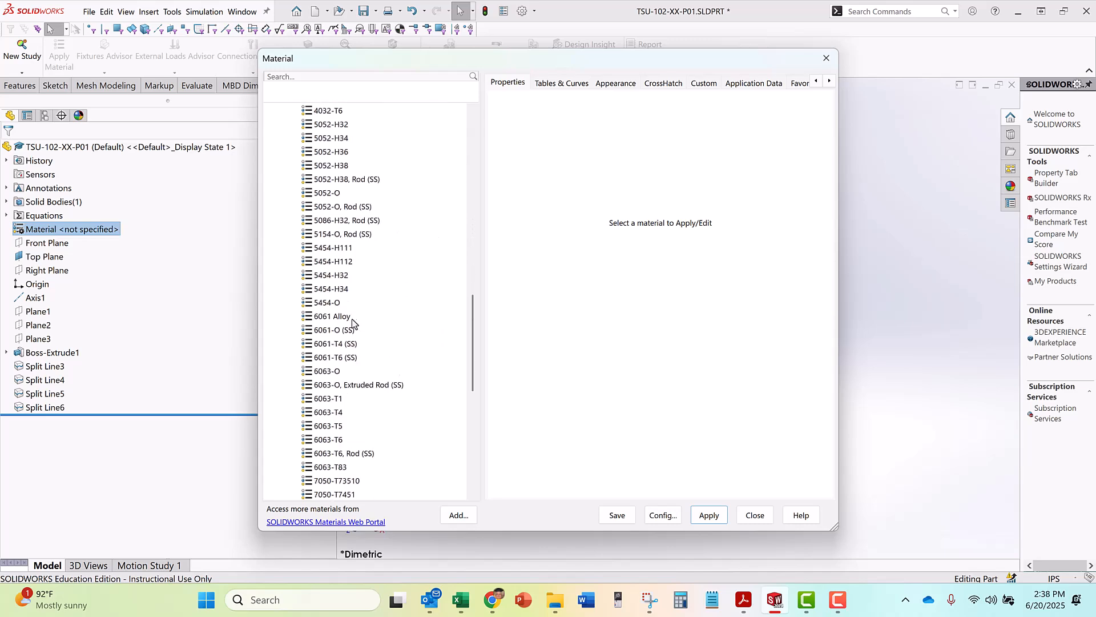
pyautogui.click(323, 359)
pyautogui.rightClick(322, 360)
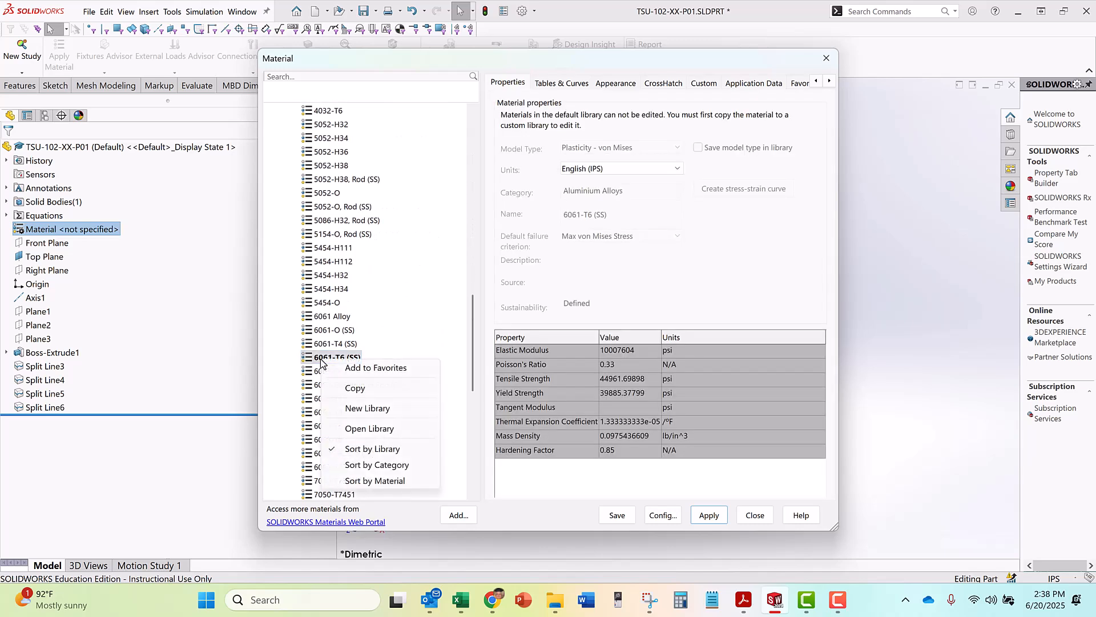
pyautogui.click(354, 388)
# Paste the copied material into the Project_02 category of the ENGR_3311_summer library
pyautogui.scroll(20, 360, 251)
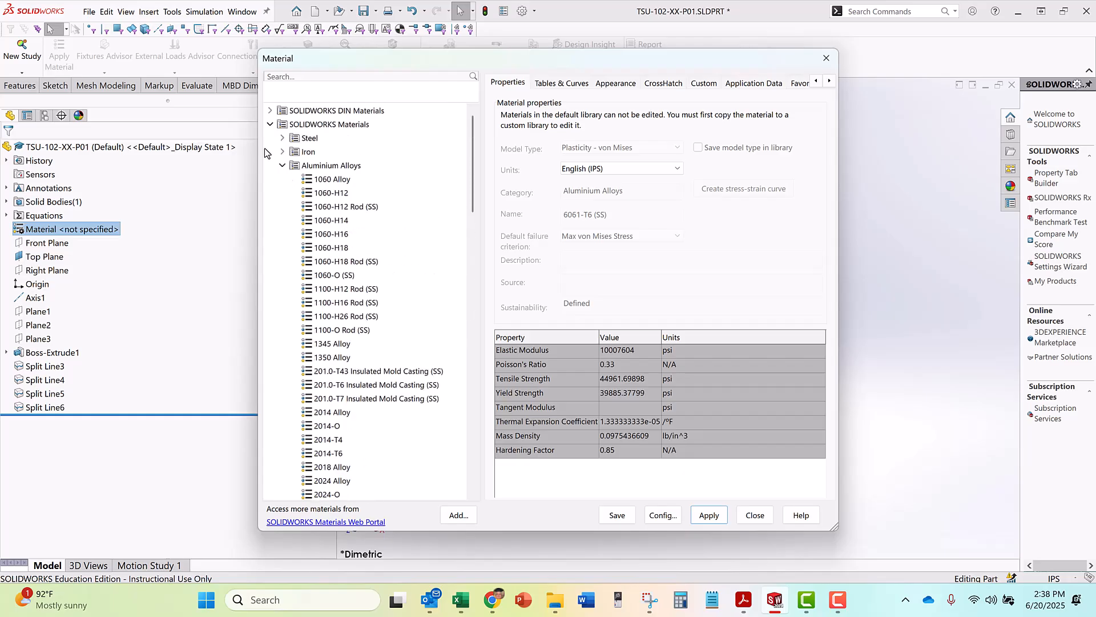
pyautogui.click(270, 124)
pyautogui.click(295, 208)
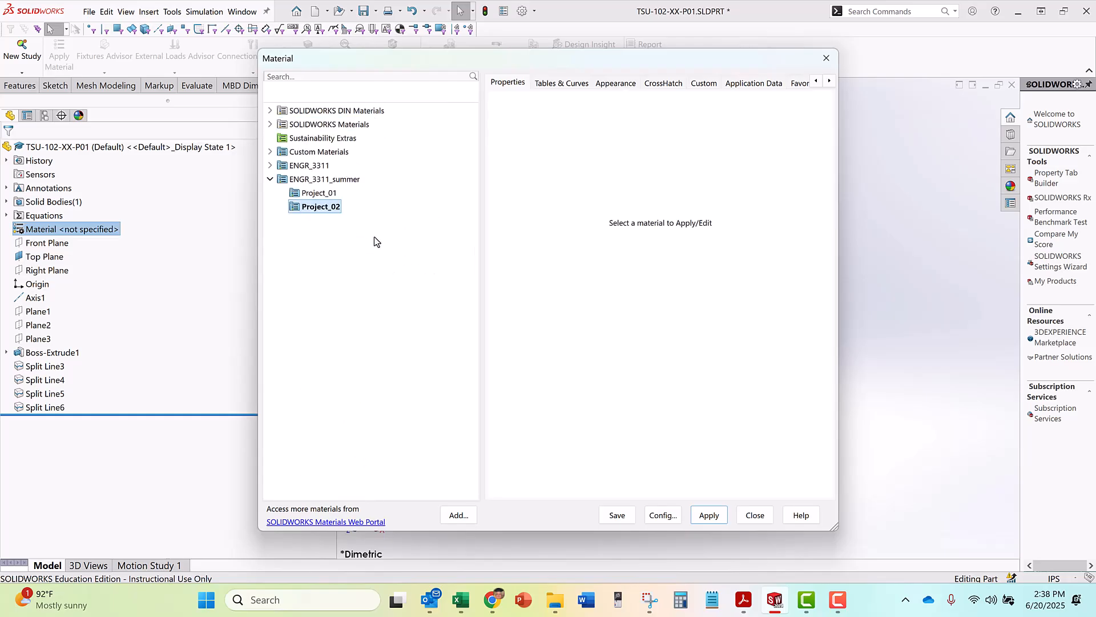
pyautogui.rightClick(320, 209)
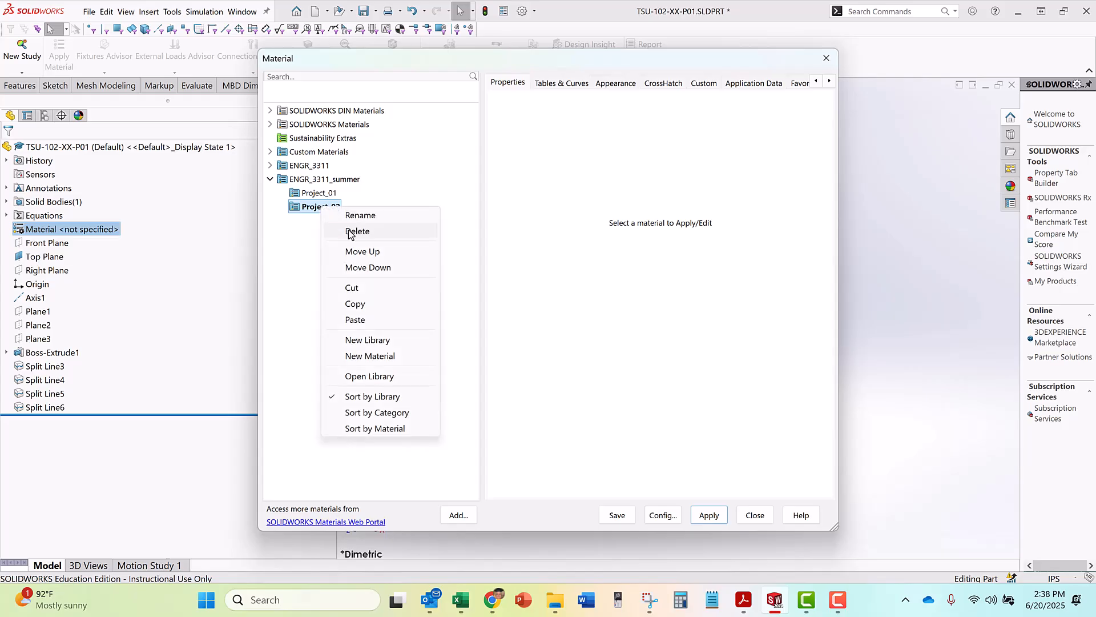
pyautogui.click(355, 319)
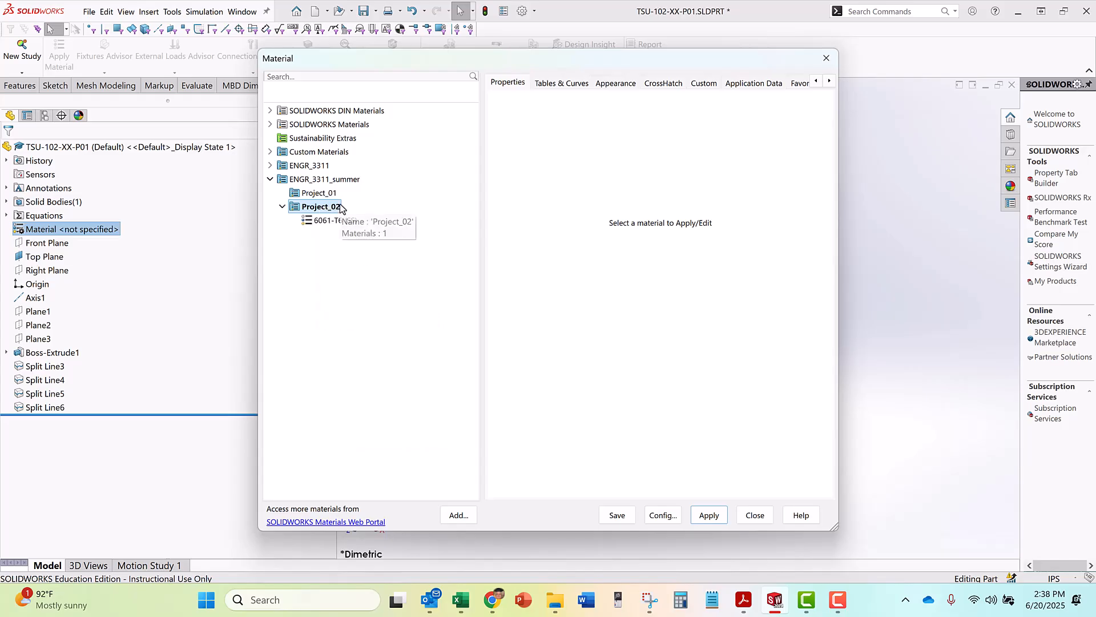
# Rename the copied material in Project_02 to 6061-T6
pyautogui.click(338, 221)
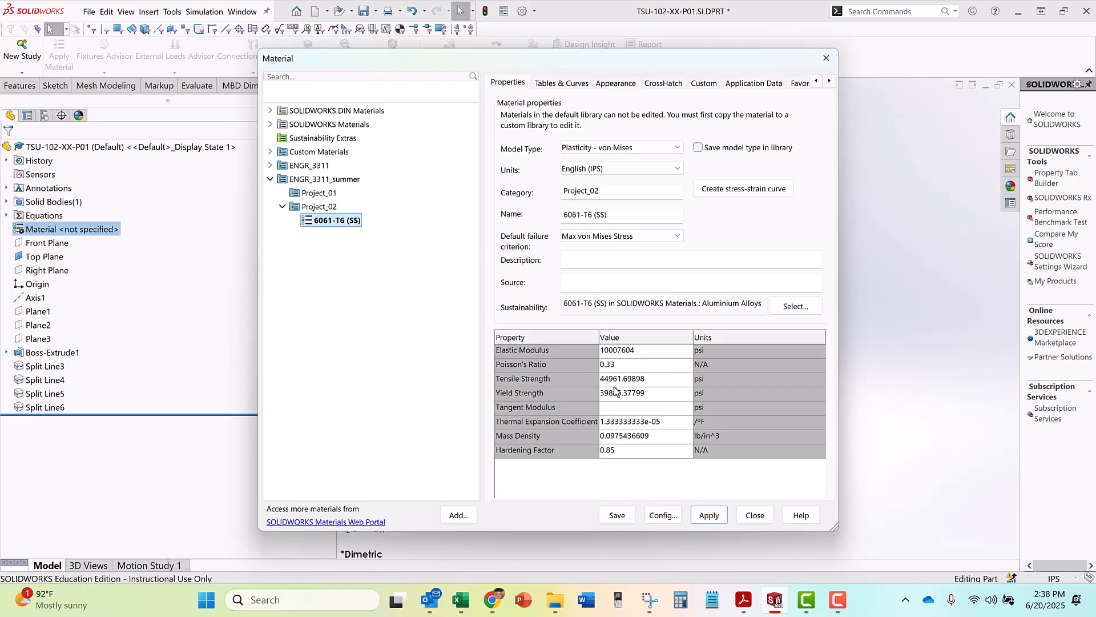
pyautogui.rightClick(348, 224)
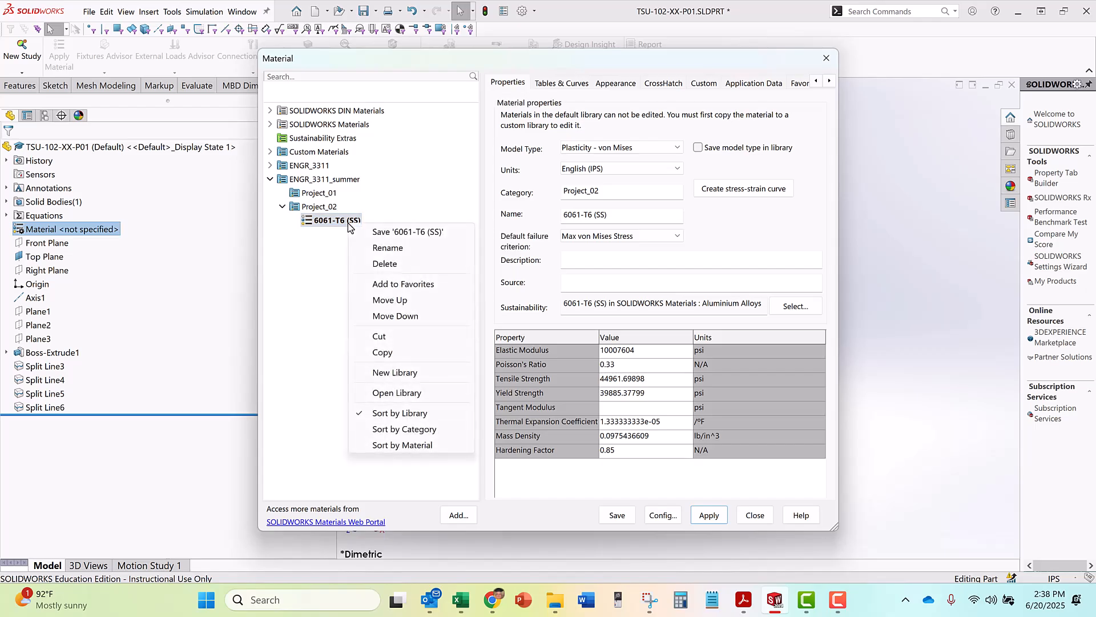
pyautogui.click(376, 249)
pyautogui.press('End')
pyautogui.press('BackSpace')
pyautogui.press('BackSpace')
pyautogui.press('BackSpace')
pyautogui.press('BackSpace')
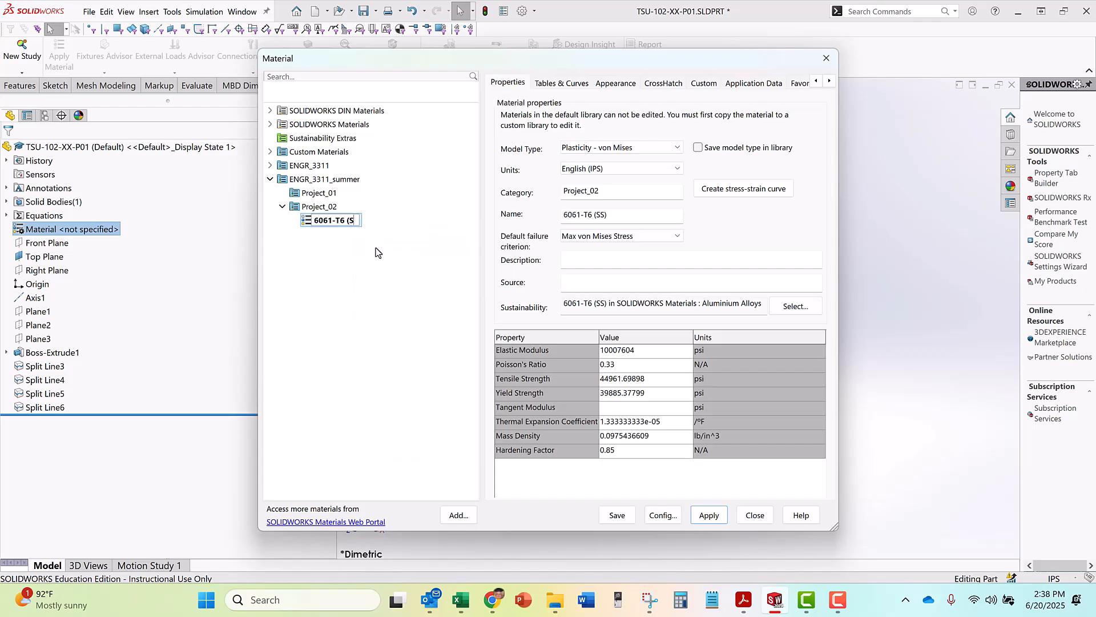
pyautogui.press('BackSpace')
pyautogui.press('Return')
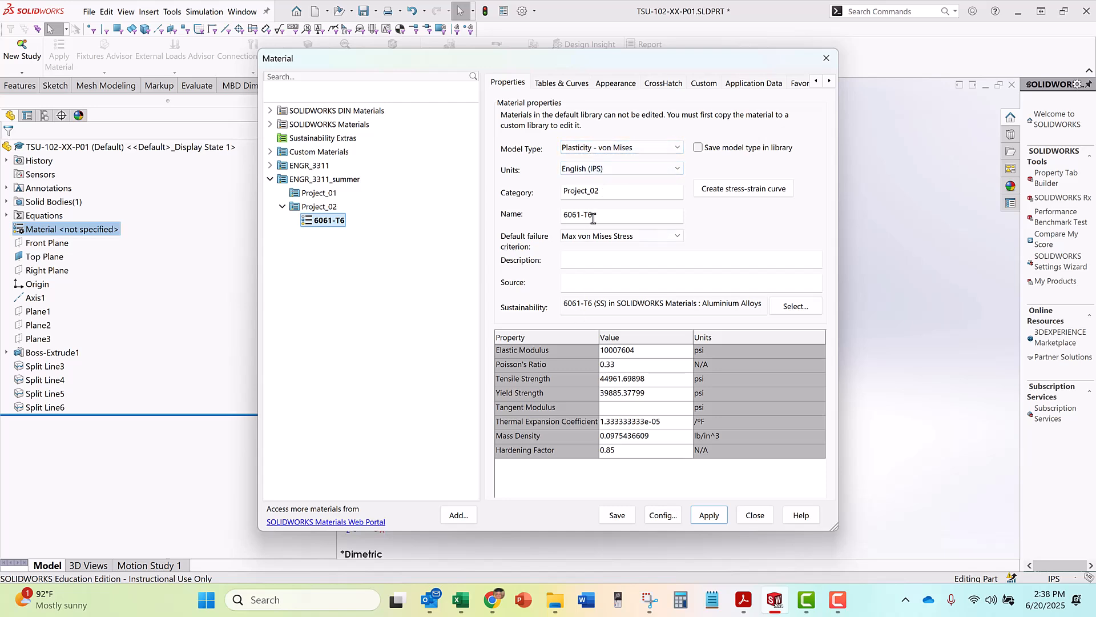
# Set the elastic modulus of the custom 6061-T6 material to 10000000 psi
pyautogui.click(648, 353)
pyautogui.moveTo(636, 350); pyautogui.dragTo(605, 354)
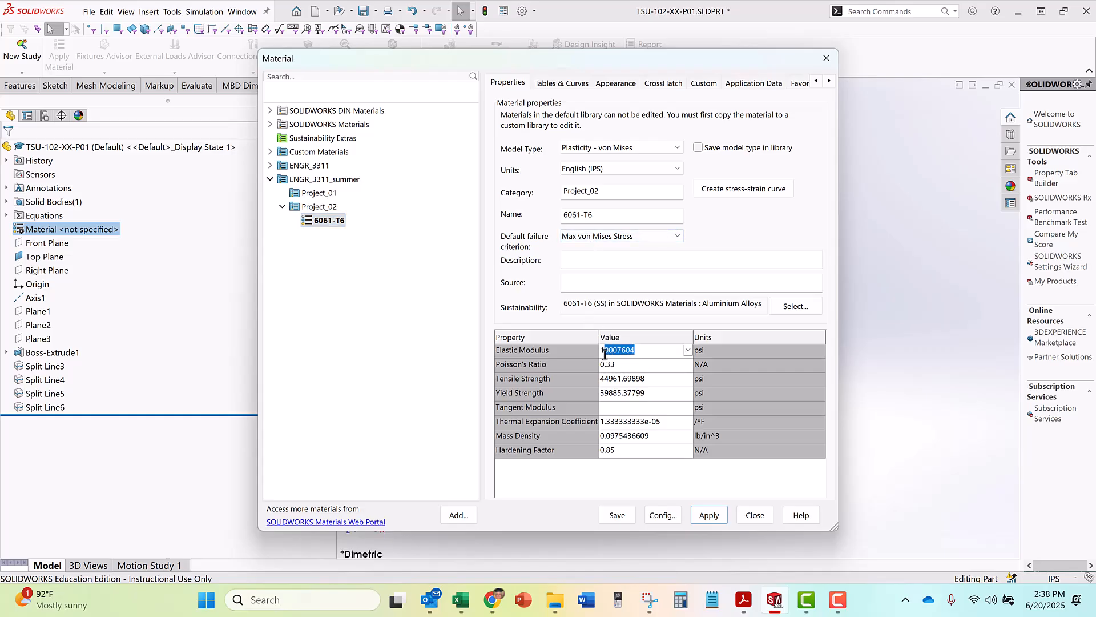
pyautogui.press('BackSpace')
# Set the custom material's tensile strength to 42000 psi and its yield strength to 35000 psi
pyautogui.click(625, 380)
pyautogui.moveTo(658, 383); pyautogui.dragTo(563, 384)
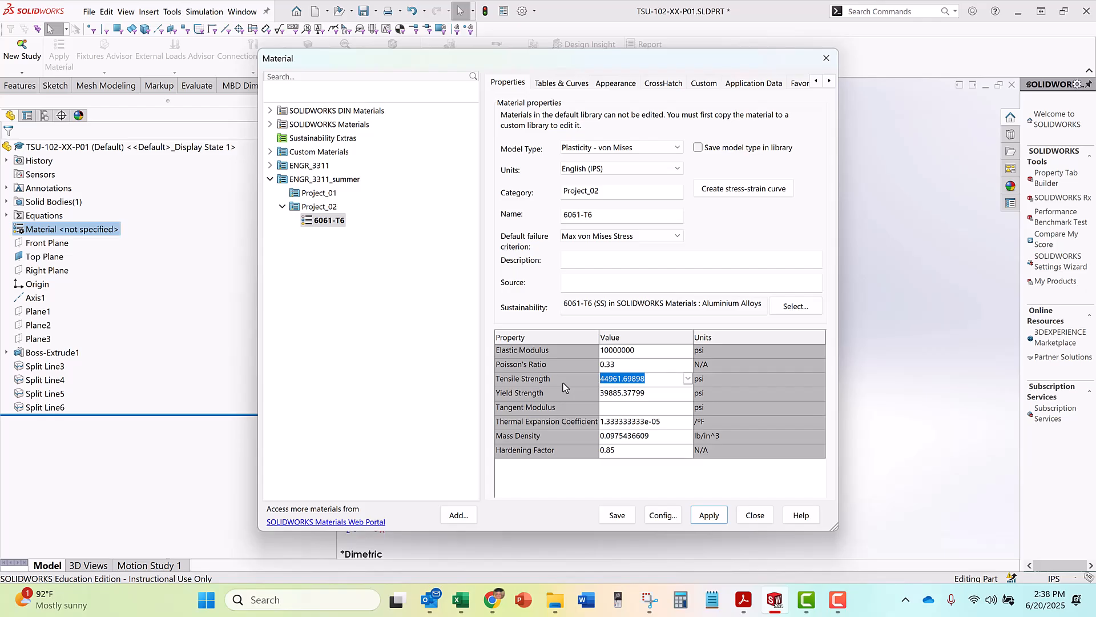
pyautogui.write('42000')
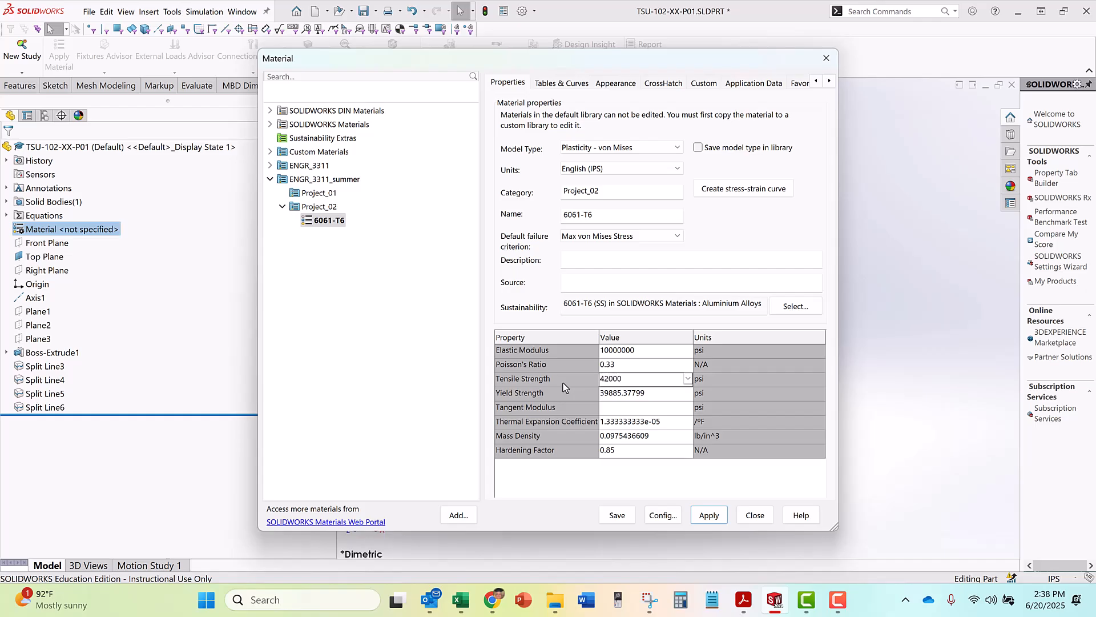
pyautogui.click(651, 393)
pyautogui.moveTo(651, 393); pyautogui.dragTo(577, 400)
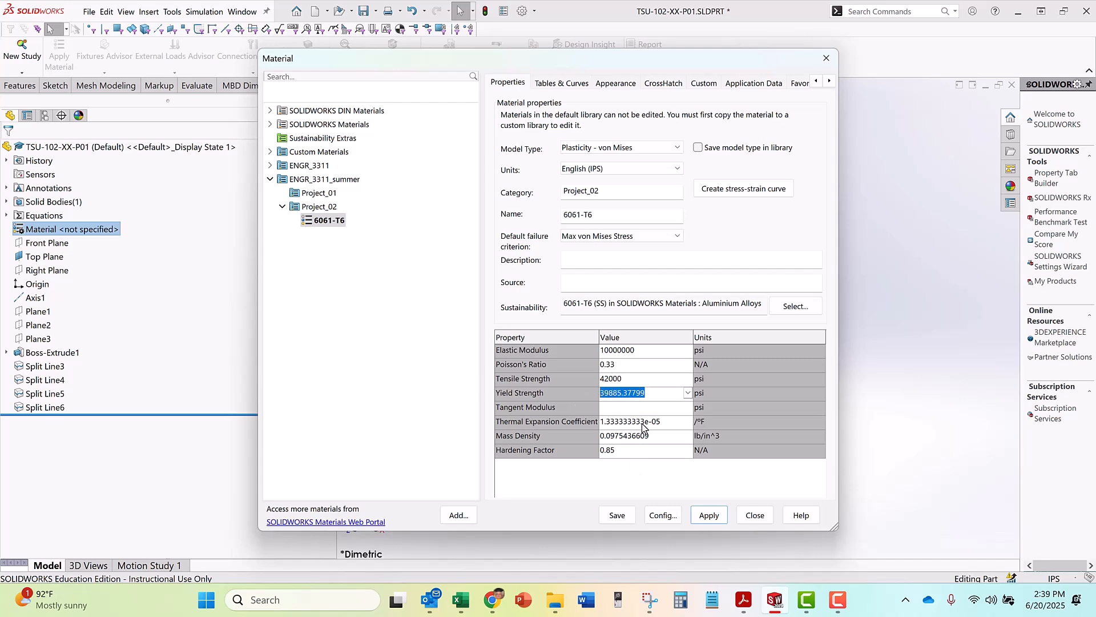
pyautogui.write('35000')
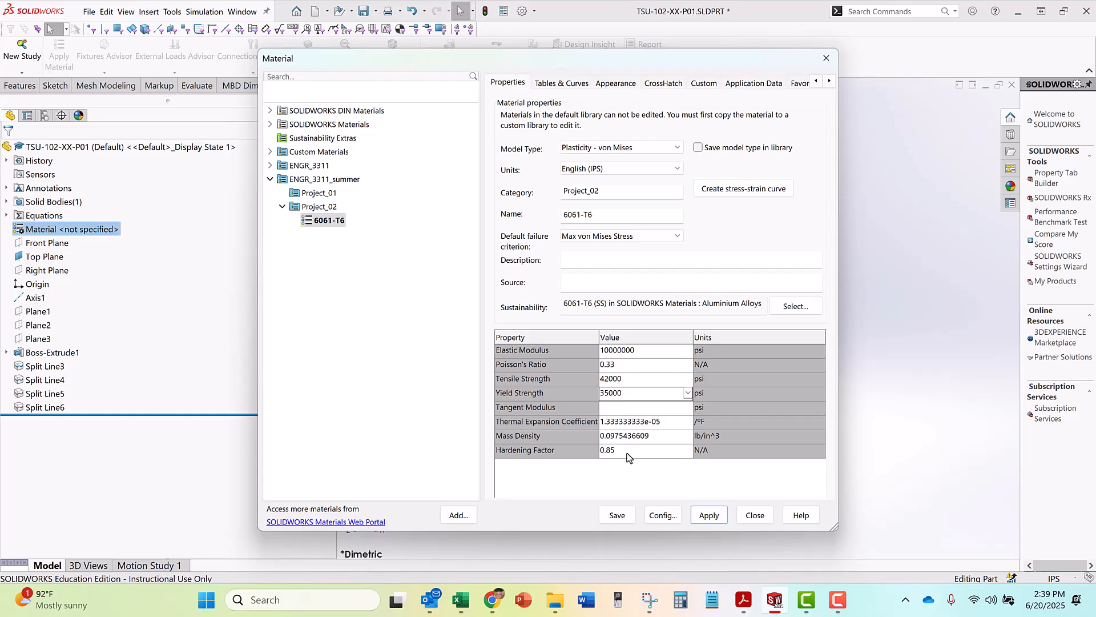
# Shorten the custom material's mass density to 0.0975 lb/in^3
pyautogui.click(651, 437)
pyautogui.moveTo(651, 438); pyautogui.dragTo(622, 437)
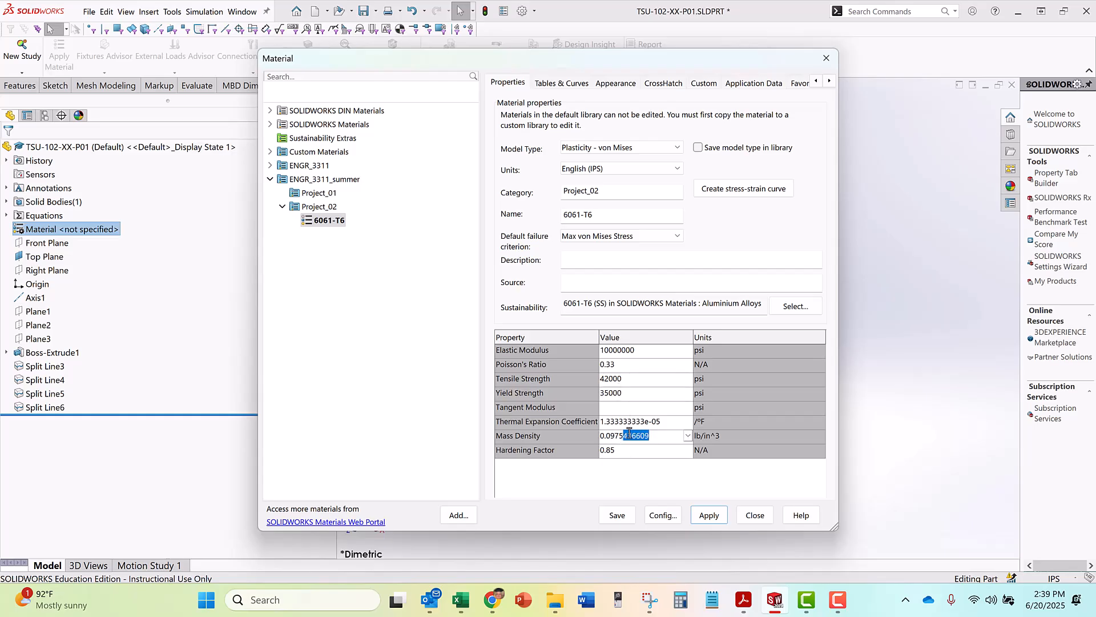
pyautogui.press('BackSpace')
pyautogui.press('Return')
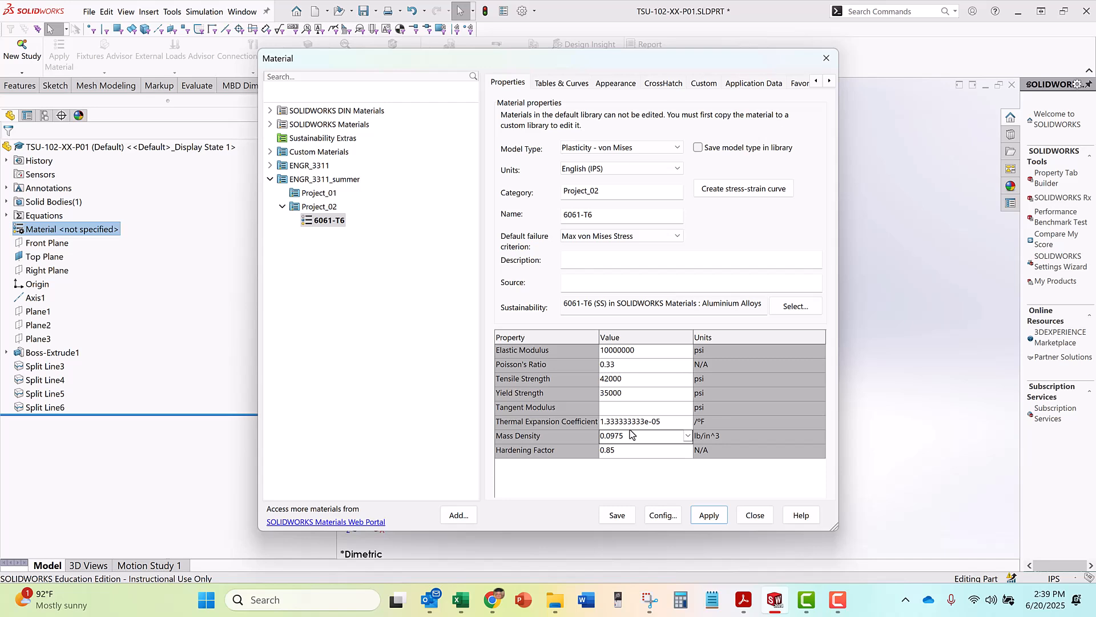
pyautogui.click(638, 422)
# Apply the custom 6061-T6 material from Project_02 to the part and close the material editor
pyautogui.click(707, 516)
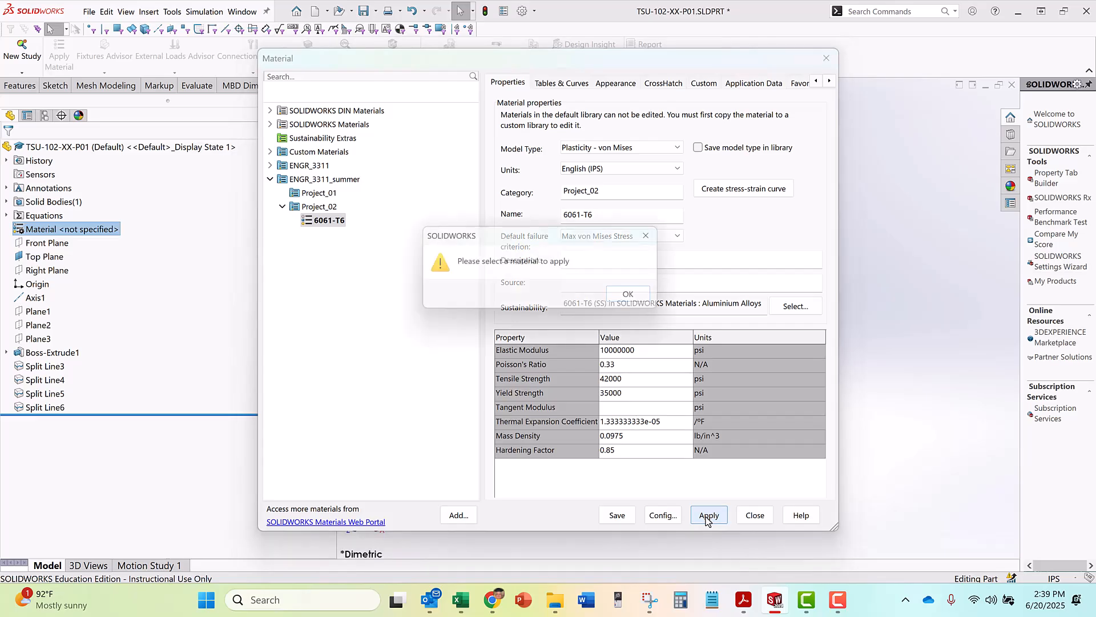
pyautogui.click(634, 296)
pyautogui.click(325, 221)
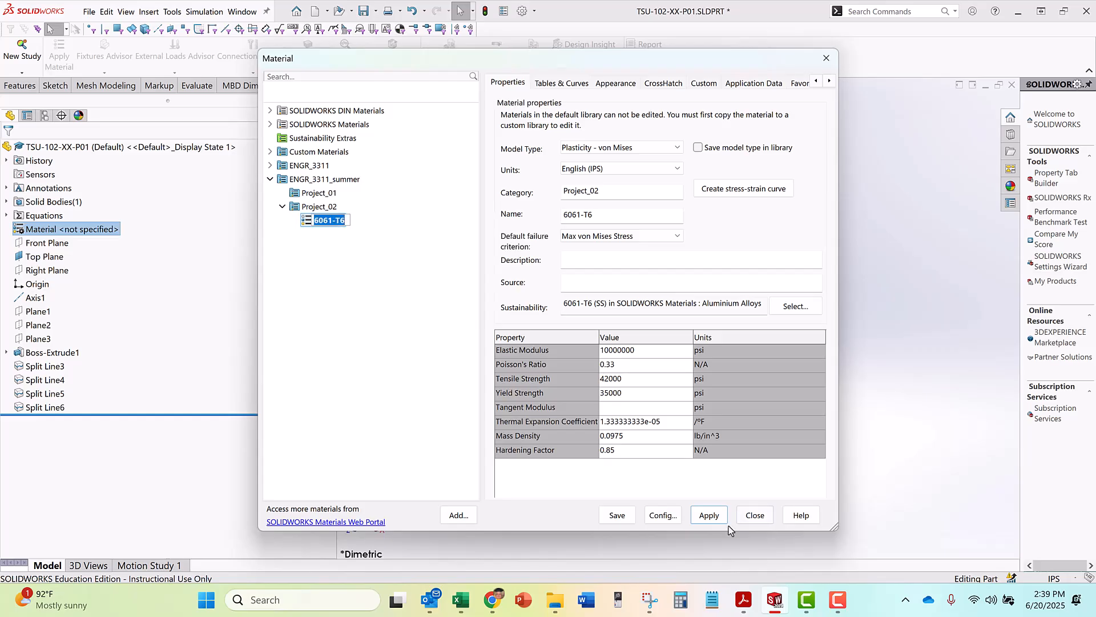
pyautogui.click(705, 516)
pyautogui.click(755, 515)
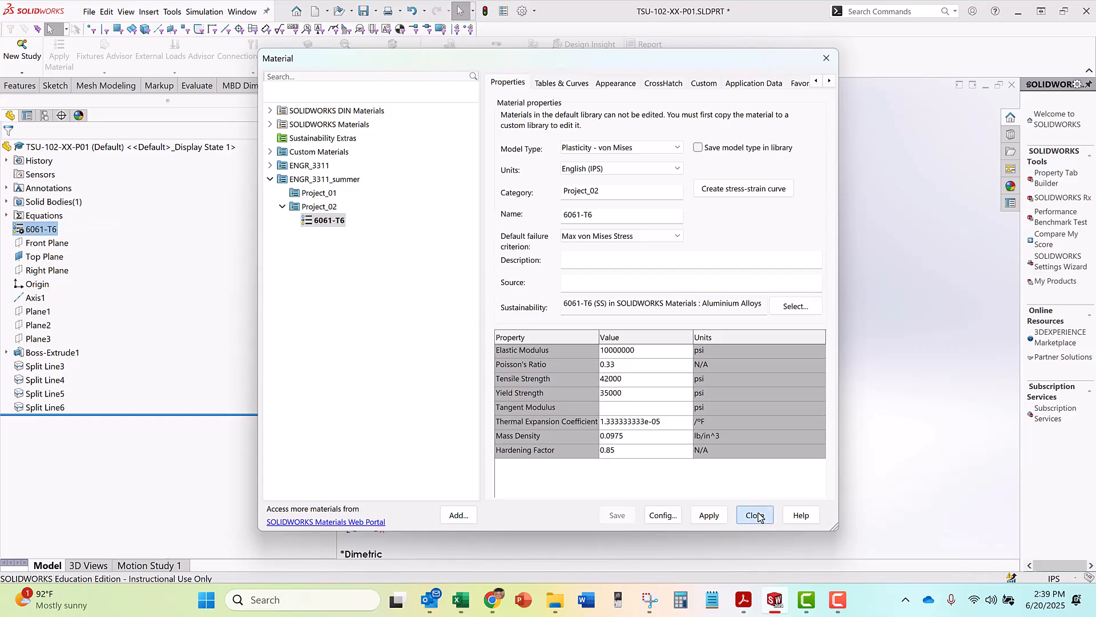
# Reopen the part's material definition, reapply 6061-T6 from Project_02, and close the editor
pyautogui.click(52, 230)
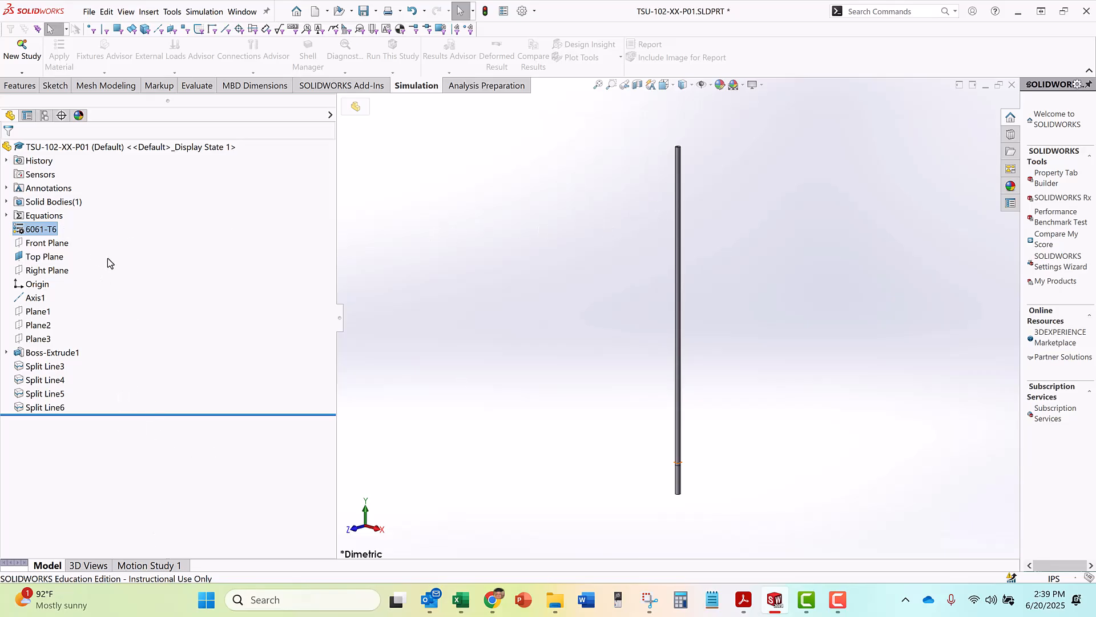
pyautogui.rightClick(50, 230)
pyautogui.click(79, 237)
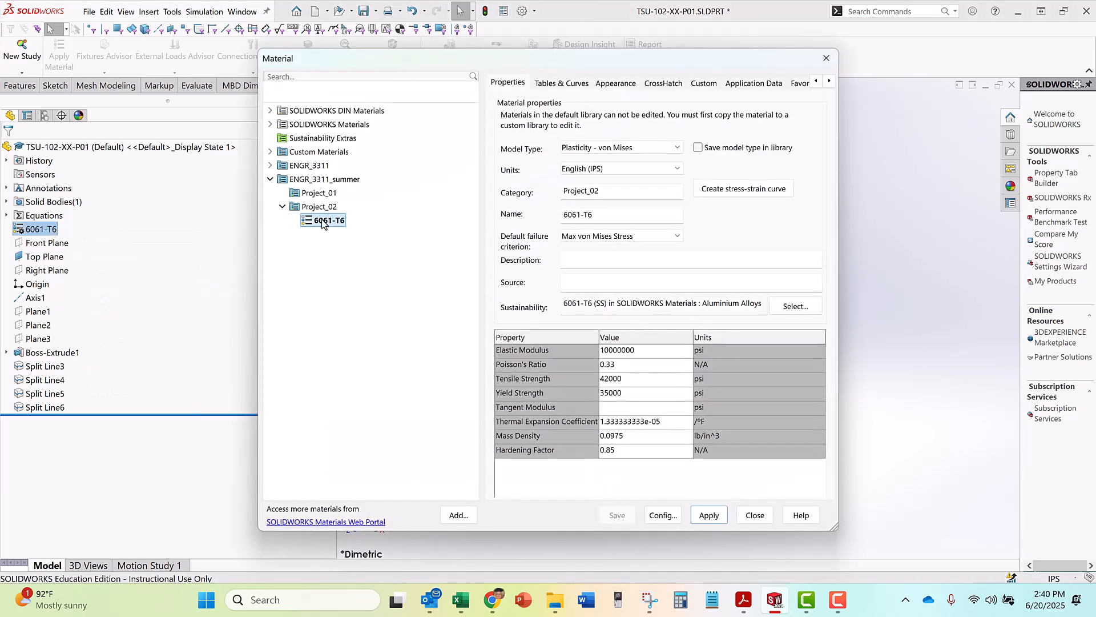
pyautogui.click(708, 515)
pyautogui.click(754, 515)
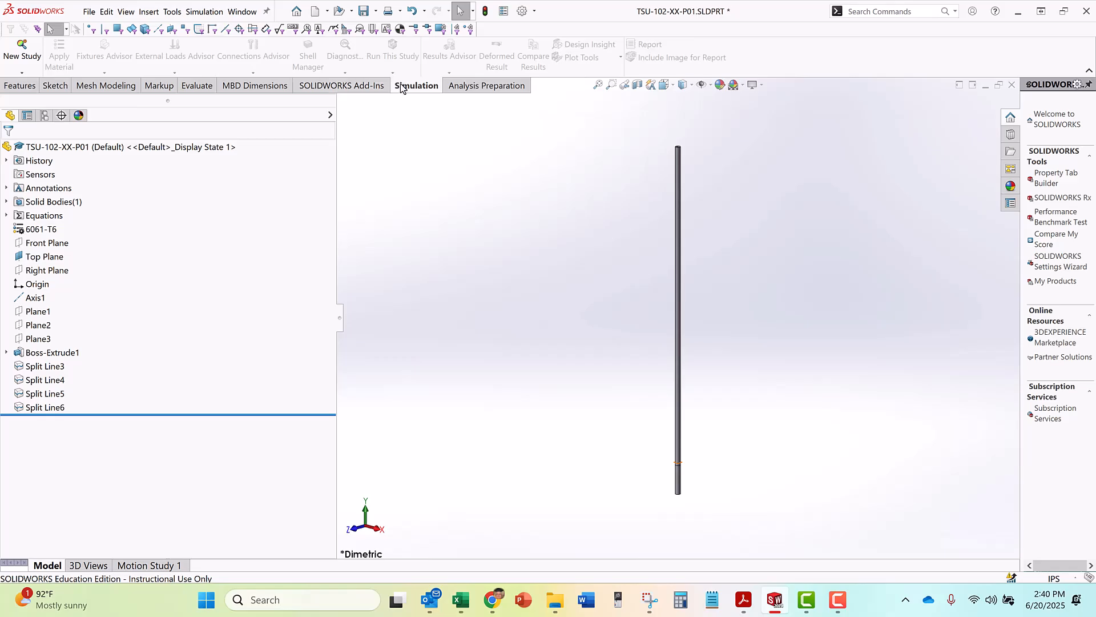
# Check the add-ins and create a new static simulation study named TSU-102-00-P01
pyautogui.click(172, 12)
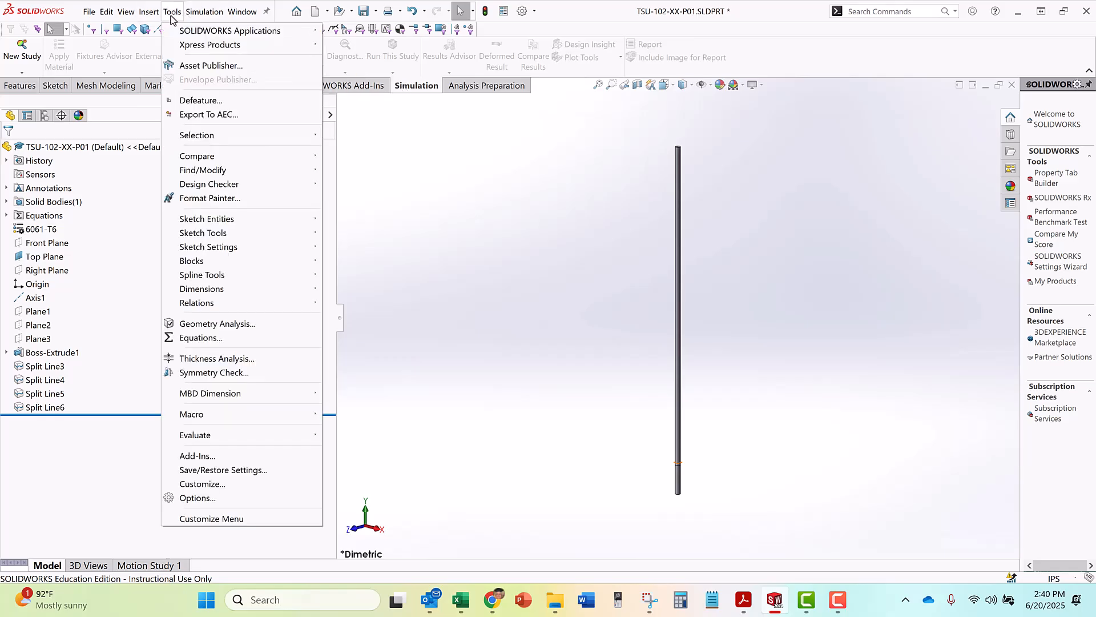
pyautogui.click(202, 460)
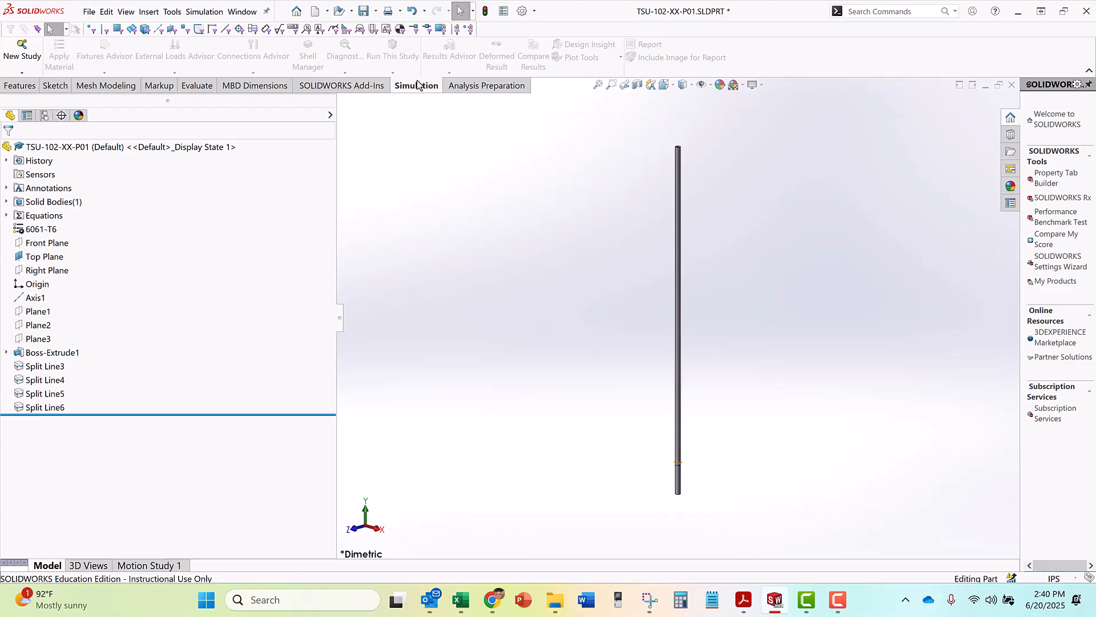
pyautogui.click(23, 57)
pyautogui.moveTo(53, 212); pyautogui.dragTo(45, 212)
pyautogui.hotkey('ctrl', 'a')
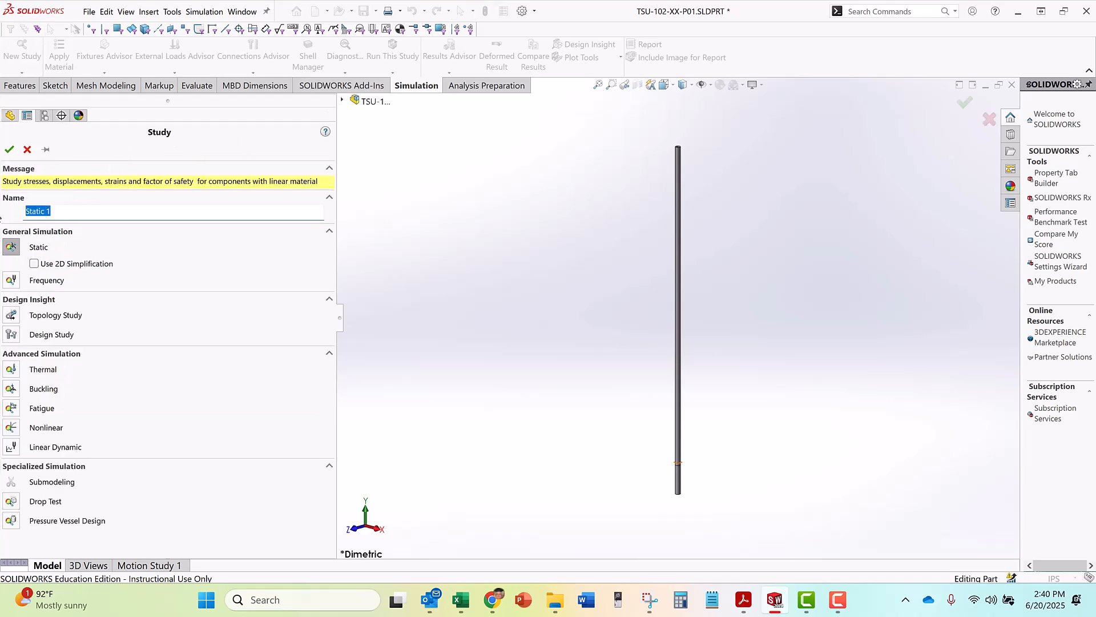
pyautogui.write('TSU-102-00-P01')
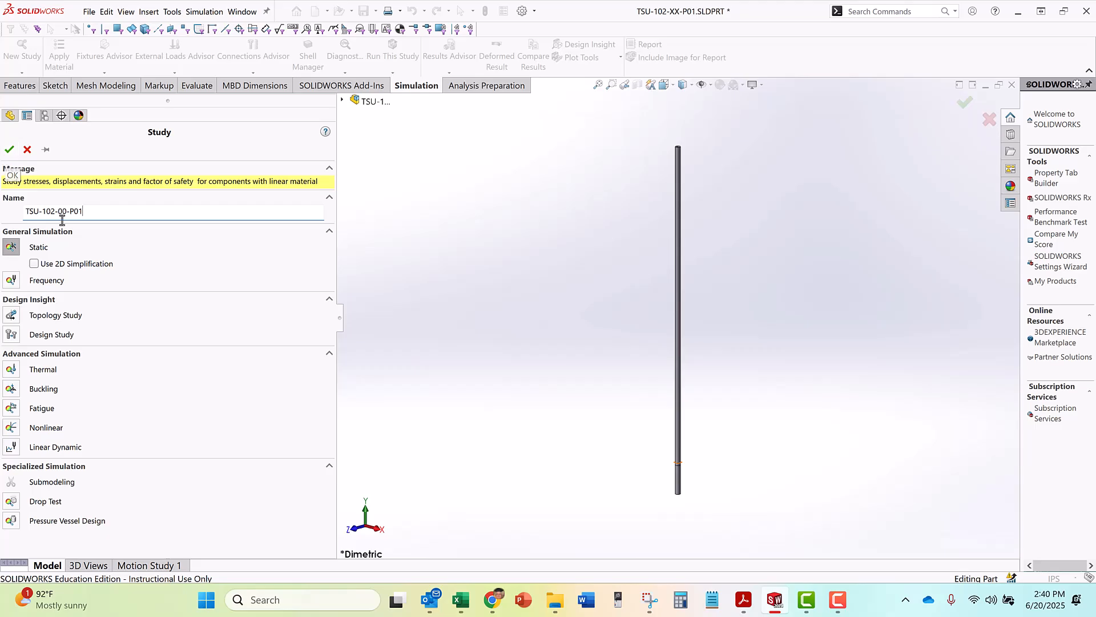
pyautogui.click(9, 149)
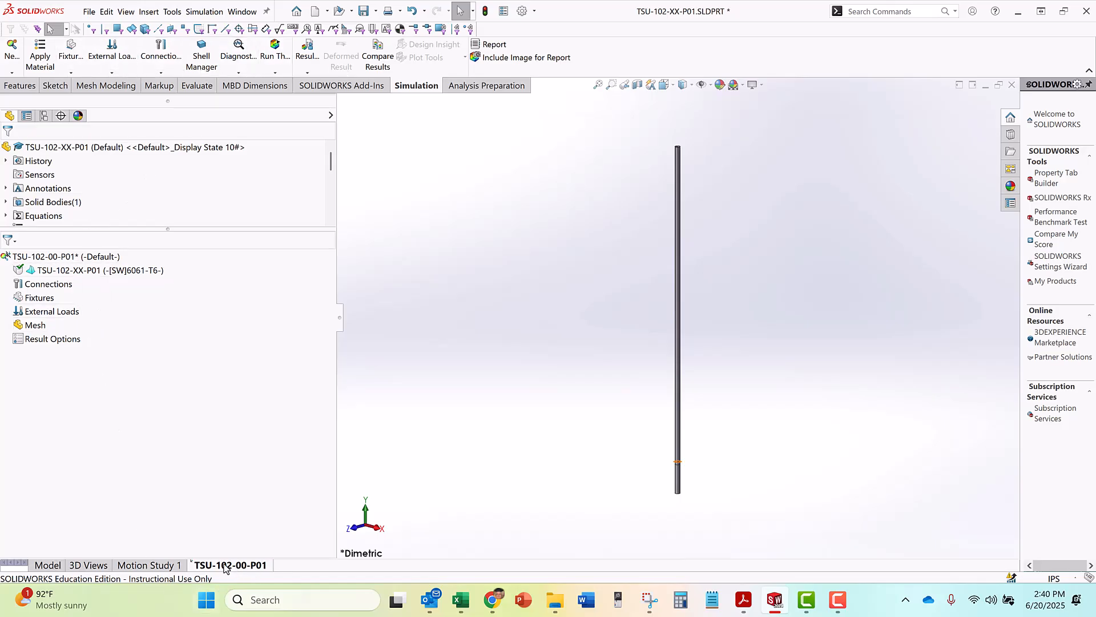
# Apply the 6061-T6 material from the Project_02 category to the part in the study
pyautogui.click(40, 60)
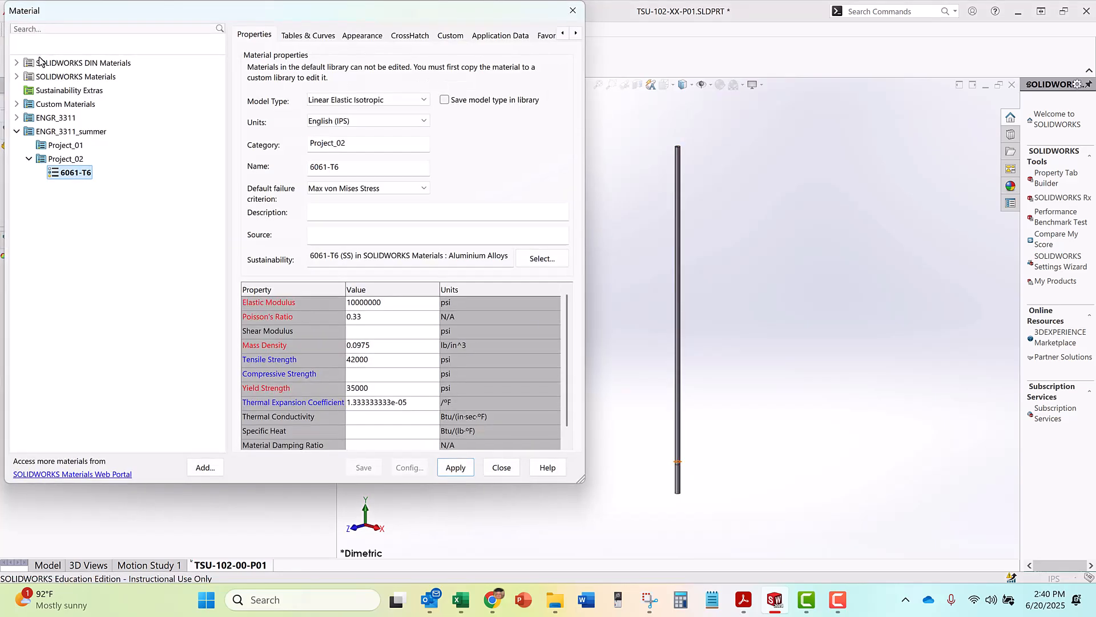
pyautogui.moveTo(98, 11); pyautogui.dragTo(262, 28)
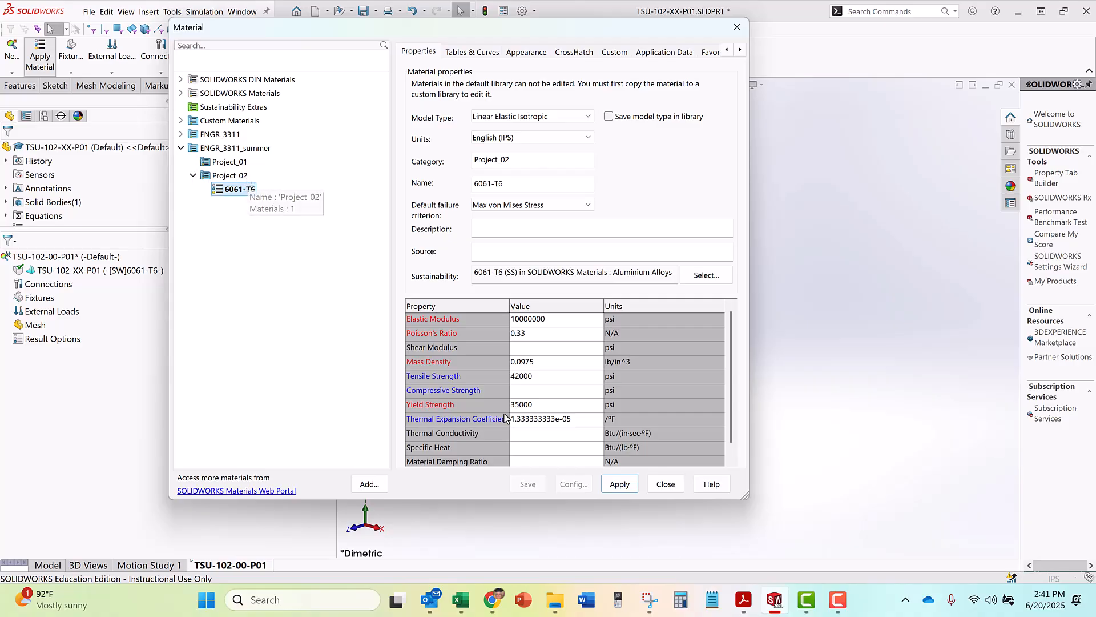
pyautogui.click(620, 485)
pyautogui.click(663, 484)
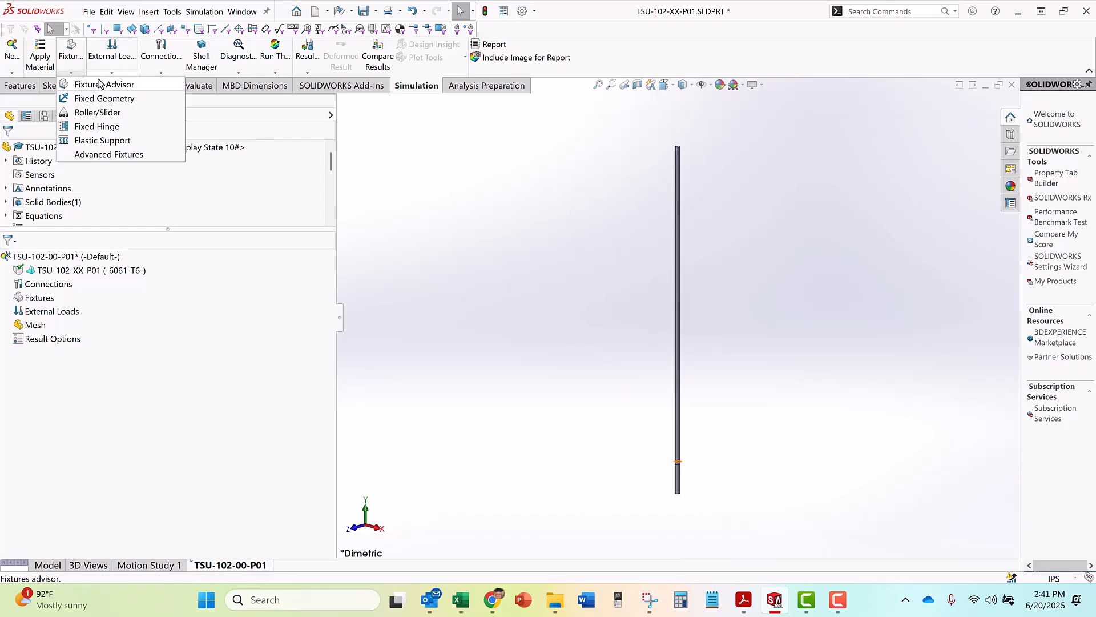
# Apply a Fixed Geometry fixture to the four outer split faces of the tube's lower section, below the Top Plane
pyautogui.click(94, 99)
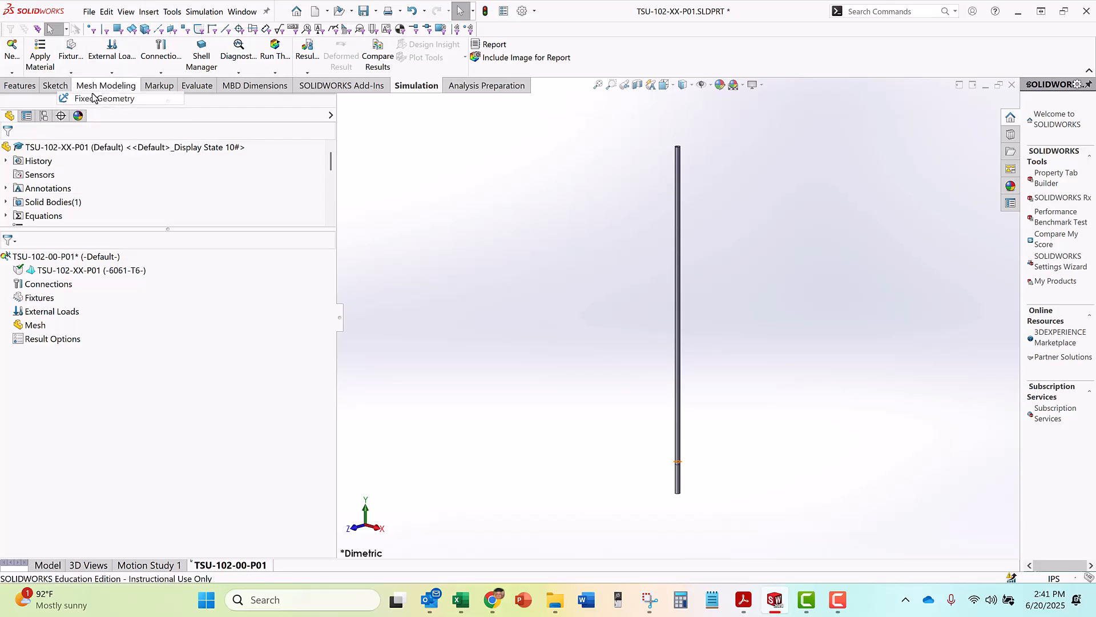
pyautogui.scroll(-9, 671, 419)
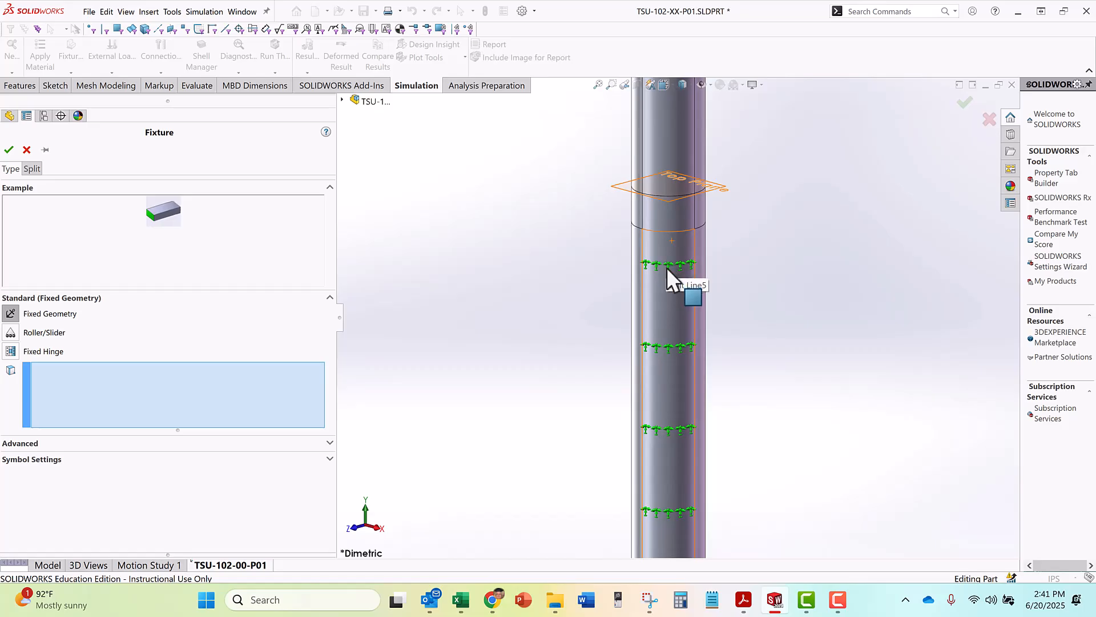
pyautogui.click(666, 268)
pyautogui.moveTo(664, 267); pyautogui.dragTo(622, 277, button='middle')
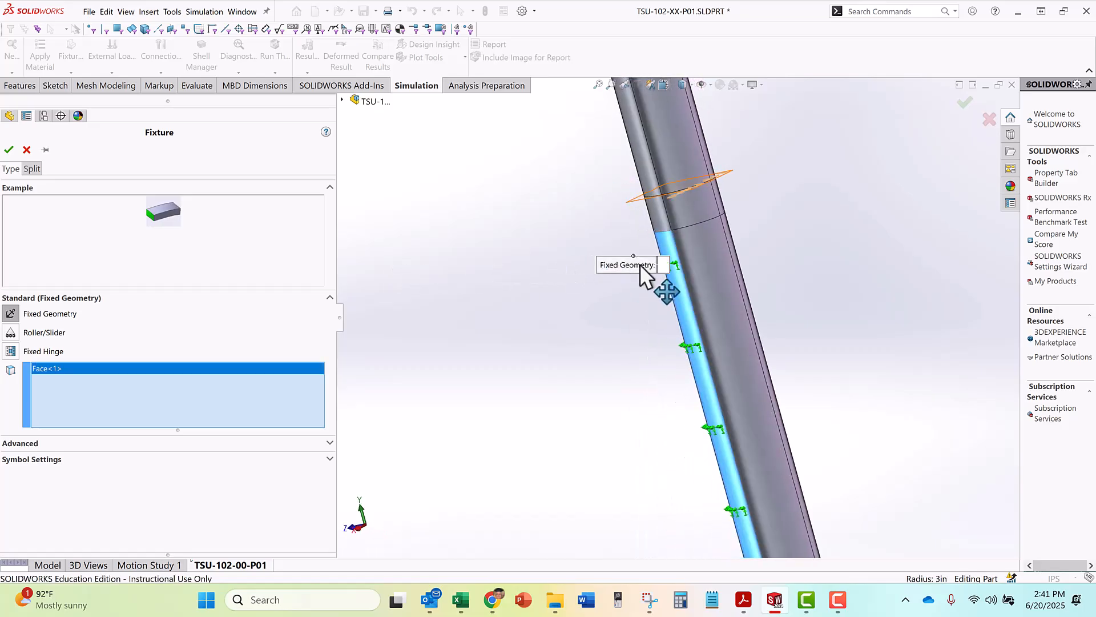
pyautogui.click(726, 265)
pyautogui.moveTo(727, 265); pyautogui.dragTo(696, 286, button='middle')
pyautogui.click(695, 293)
pyautogui.moveTo(784, 303); pyautogui.dragTo(521, 343, button='middle')
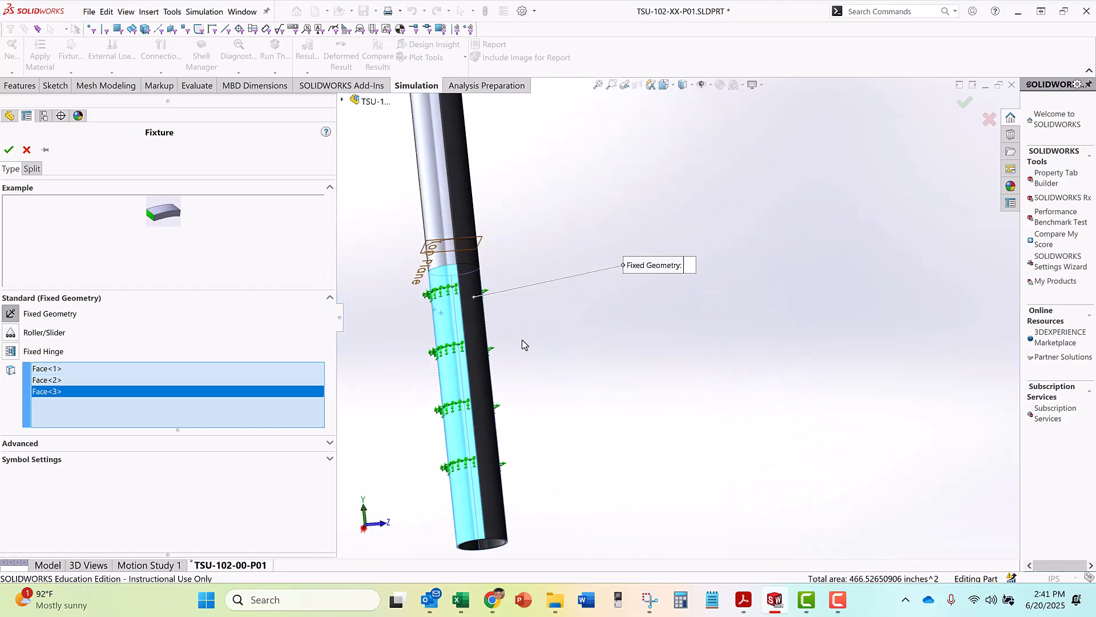
pyautogui.click(484, 330)
pyautogui.moveTo(643, 325); pyautogui.dragTo(830, 355, button='middle')
pyautogui.scroll(-3, 407, 289)
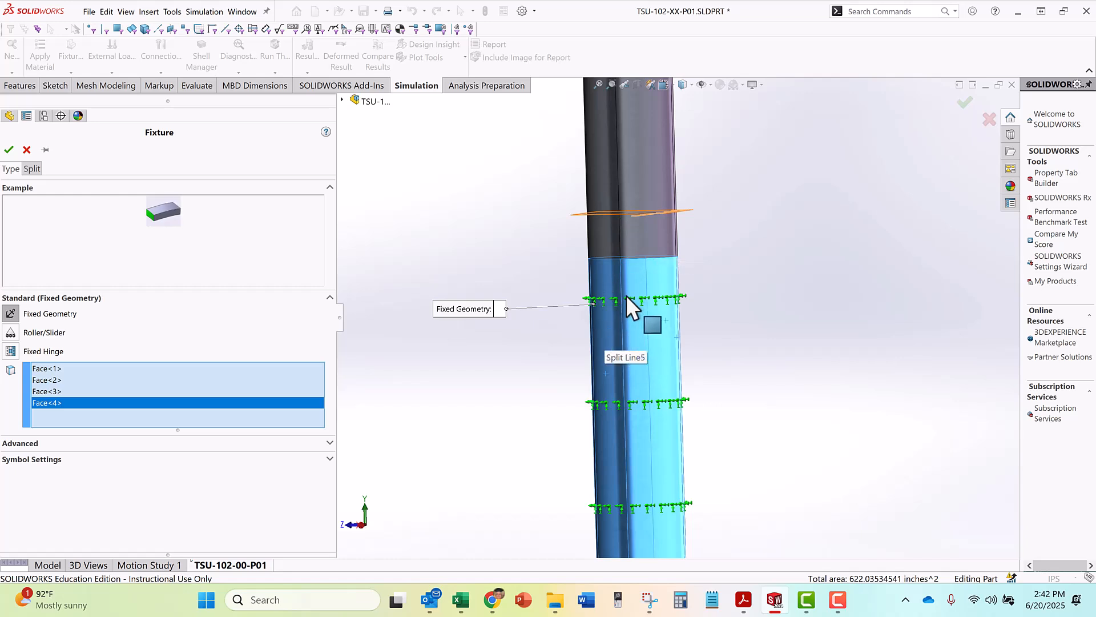
pyautogui.click(9, 150)
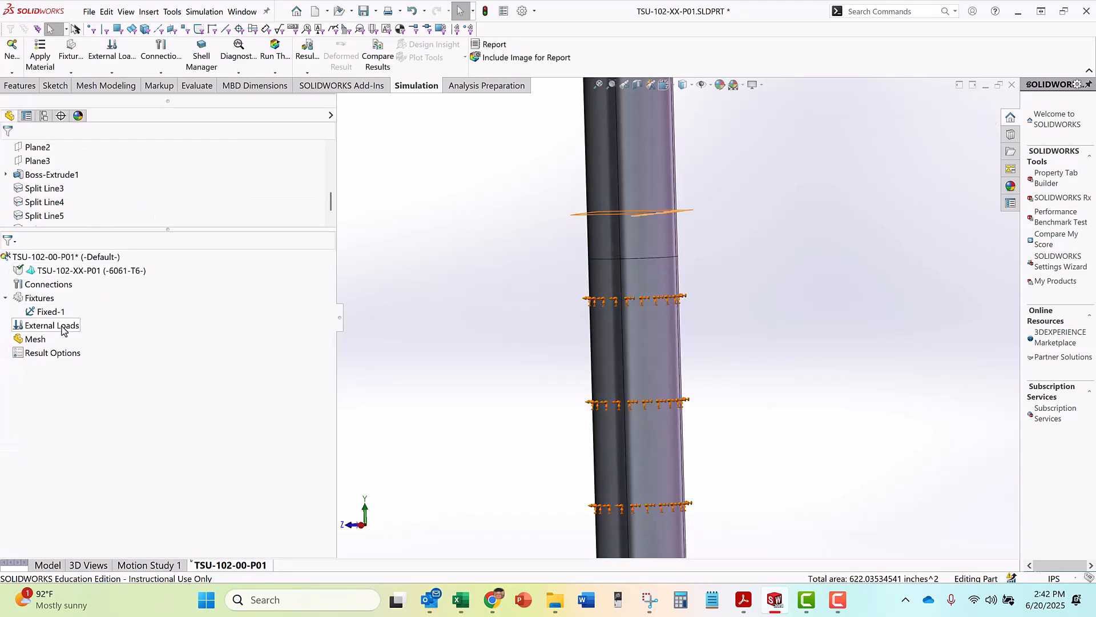
# Start a Force load and select the ring-shaped face at the tube's upper end
pyautogui.scroll(3, 439, 307)
pyautogui.moveTo(513, 280); pyautogui.dragTo(508, 277, button='middle')
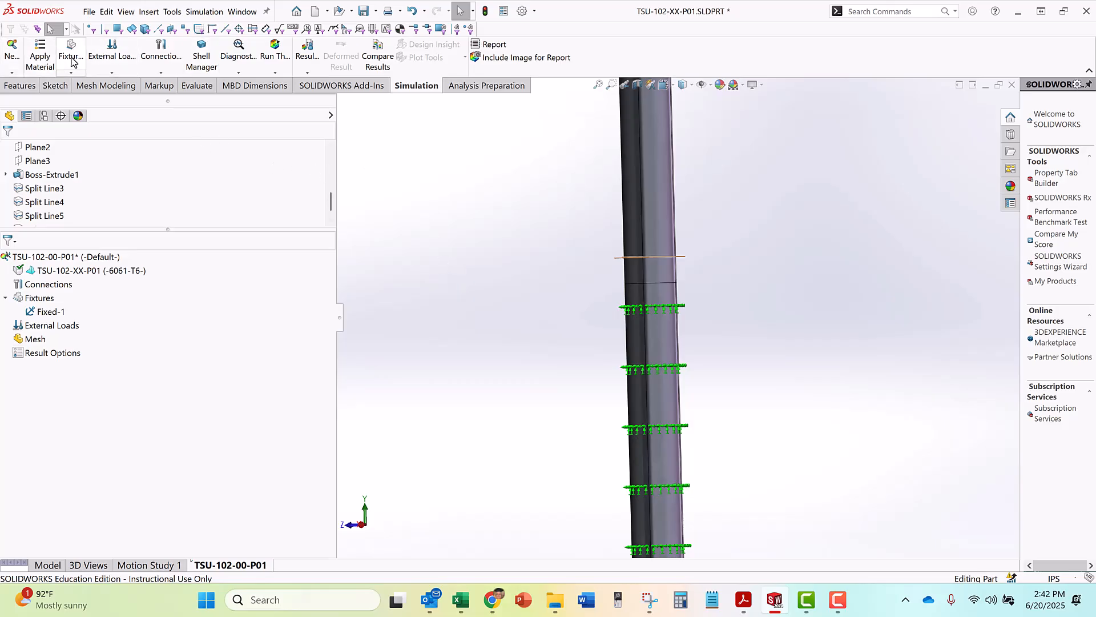
pyautogui.click(118, 75)
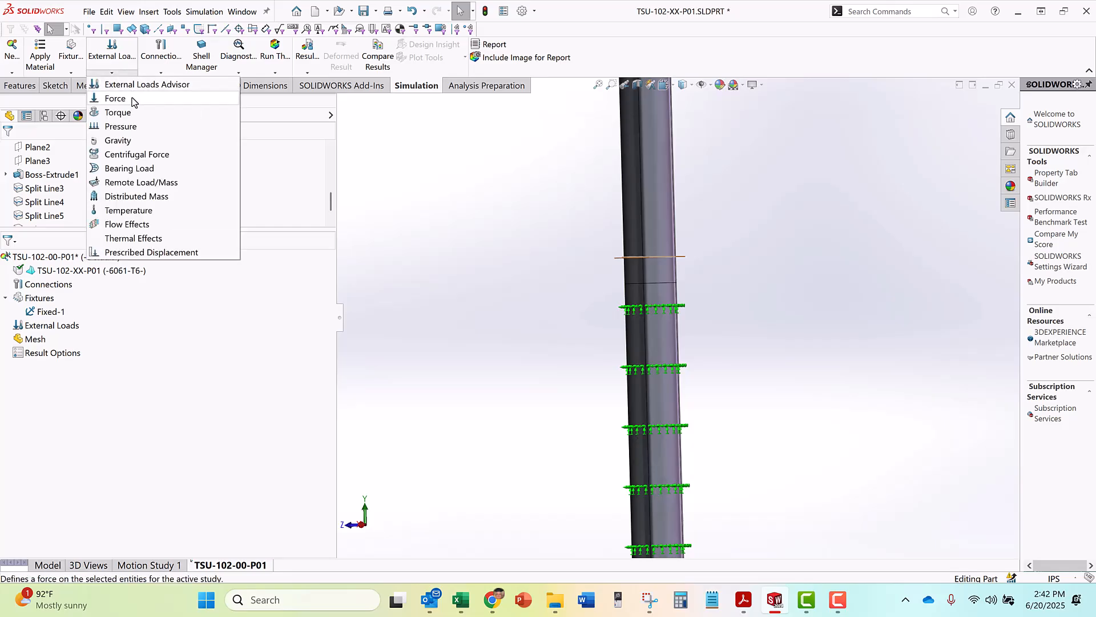
pyautogui.click(132, 99)
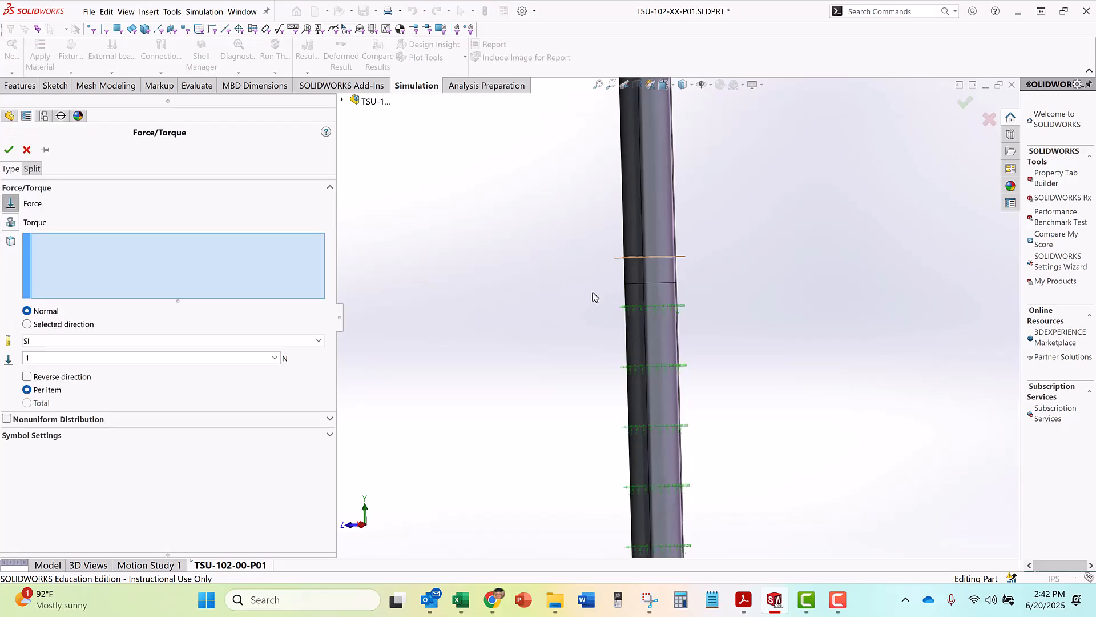
pyautogui.scroll(5, 594, 295)
pyautogui.scroll(-5, 657, 228)
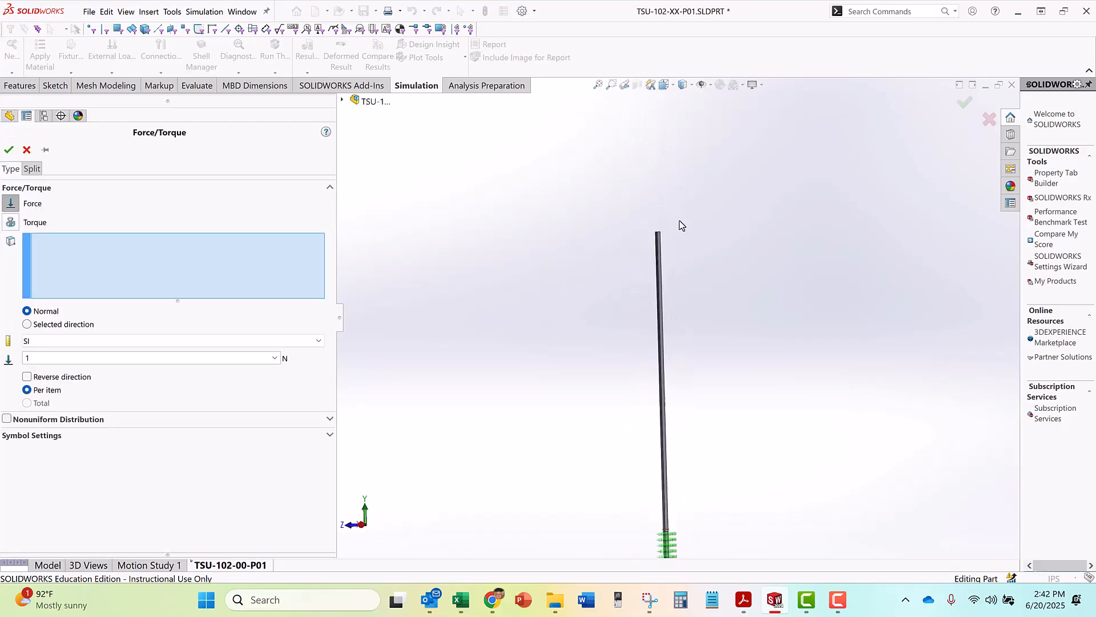
pyautogui.moveTo(627, 256); pyautogui.dragTo(619, 339, button='middle')
pyautogui.scroll(-5, 619, 339)
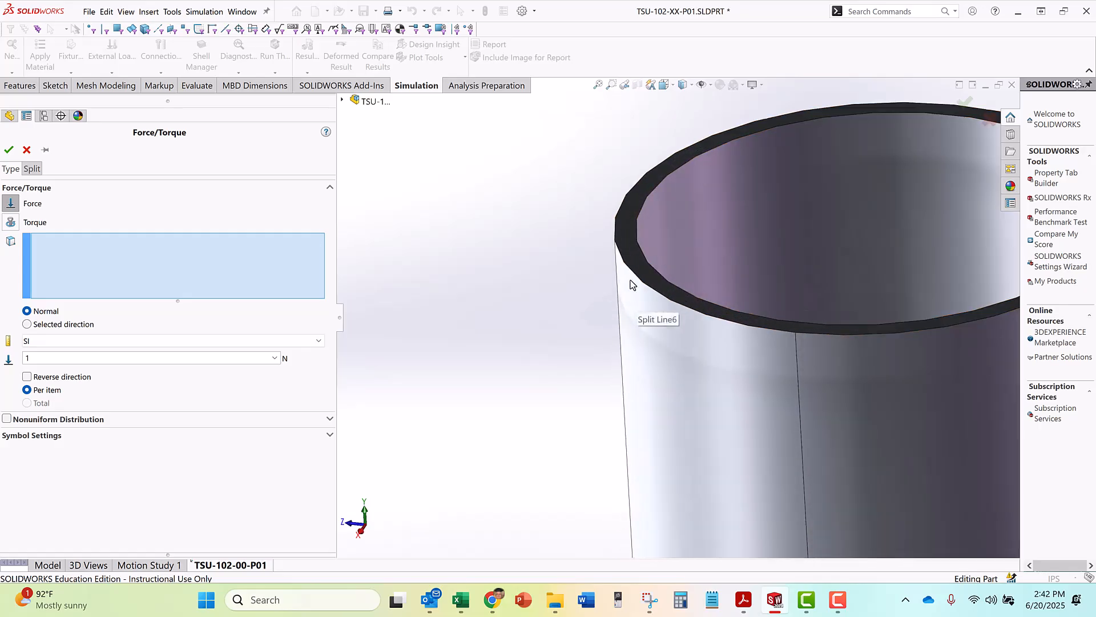
pyautogui.click(627, 225)
pyautogui.scroll(3, 506, 204)
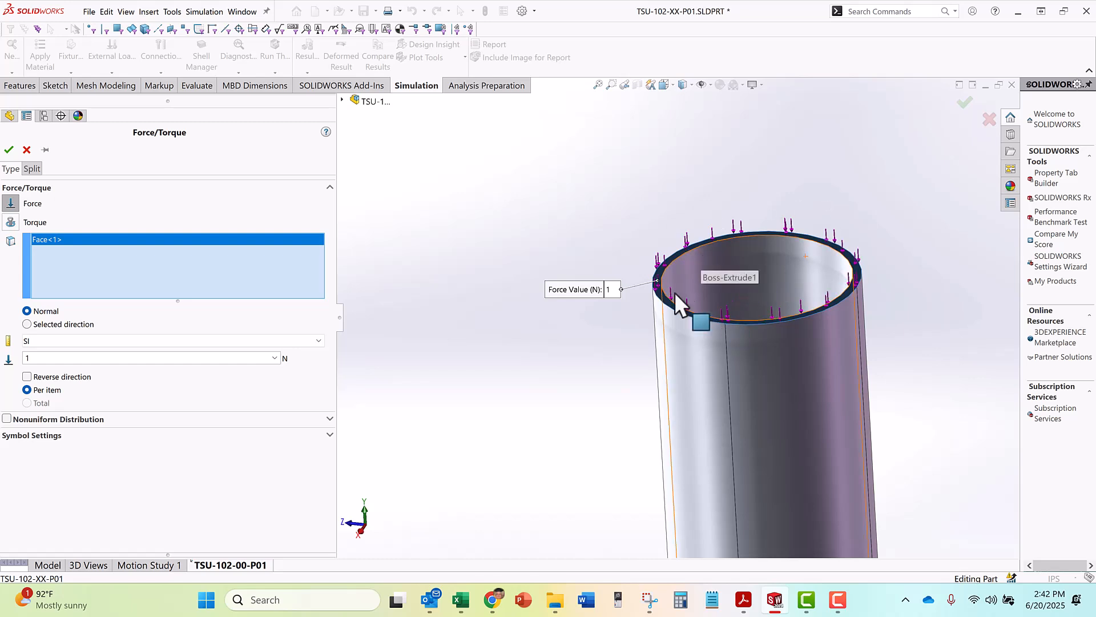
pyautogui.scroll(-5, 679, 289)
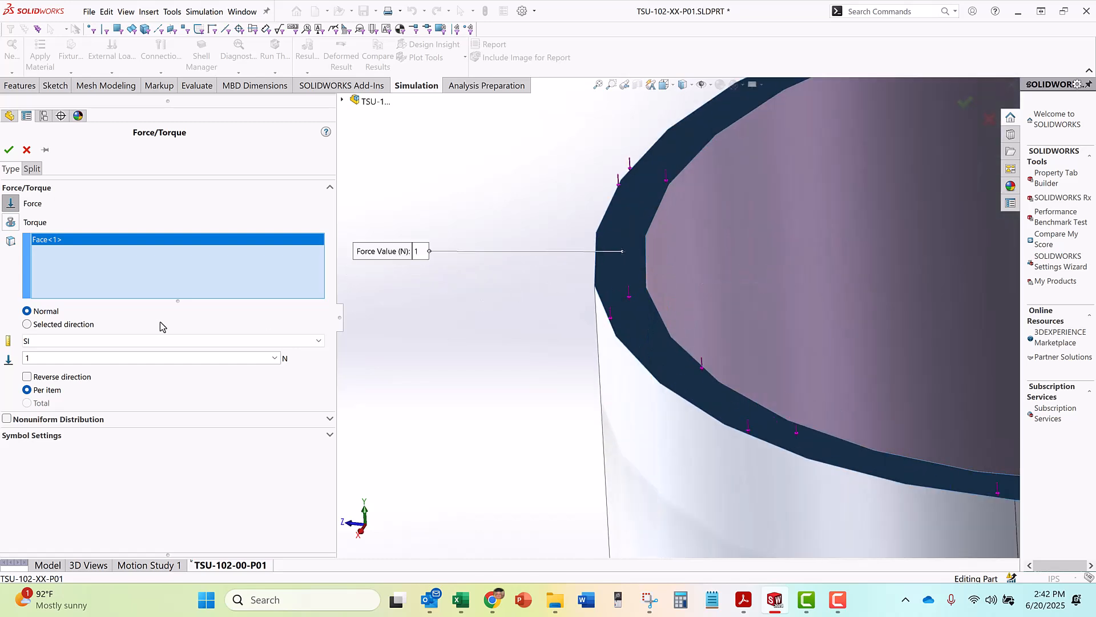
# Set the force units to English (IPS), enter 100 lbf normal to the face, and accept the load
pyautogui.click(60, 341)
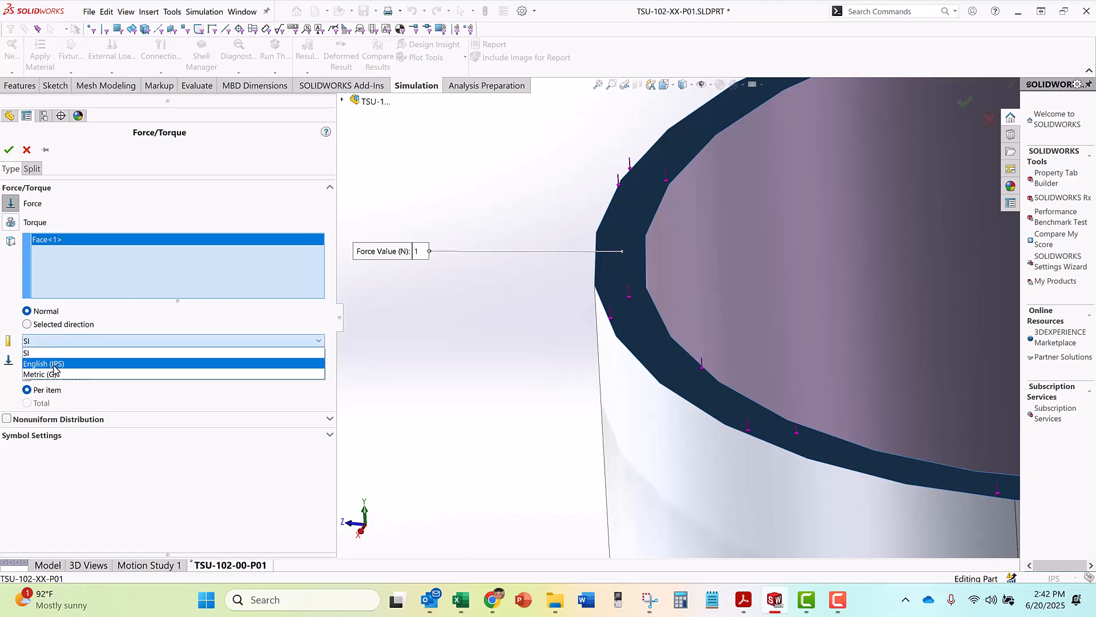
pyautogui.click(57, 364)
pyautogui.doubleClick(70, 359)
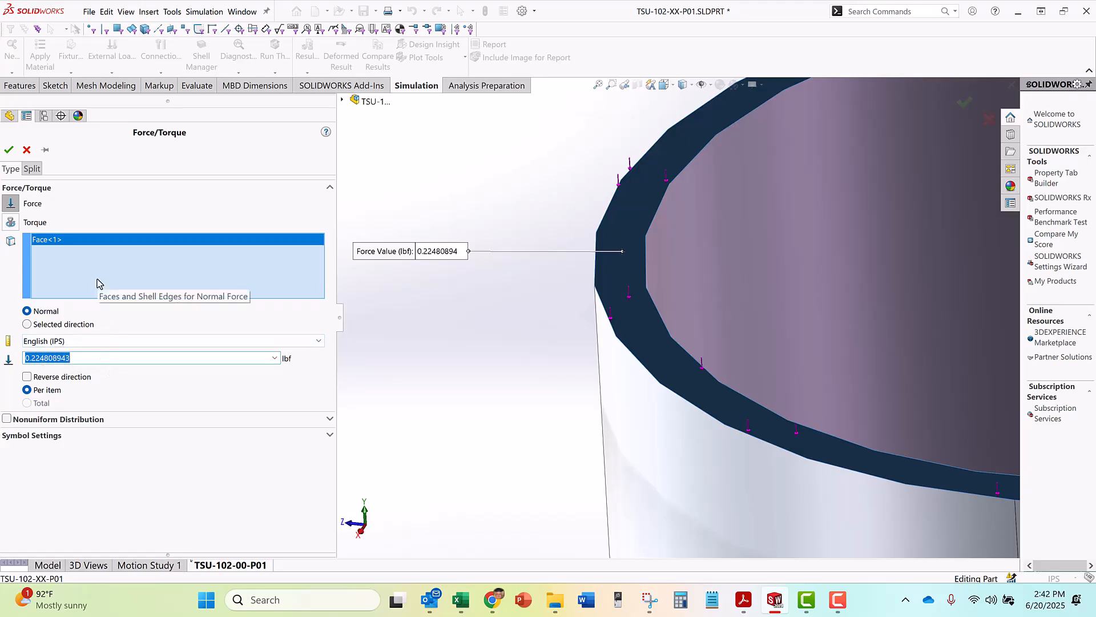
pyautogui.write('100')
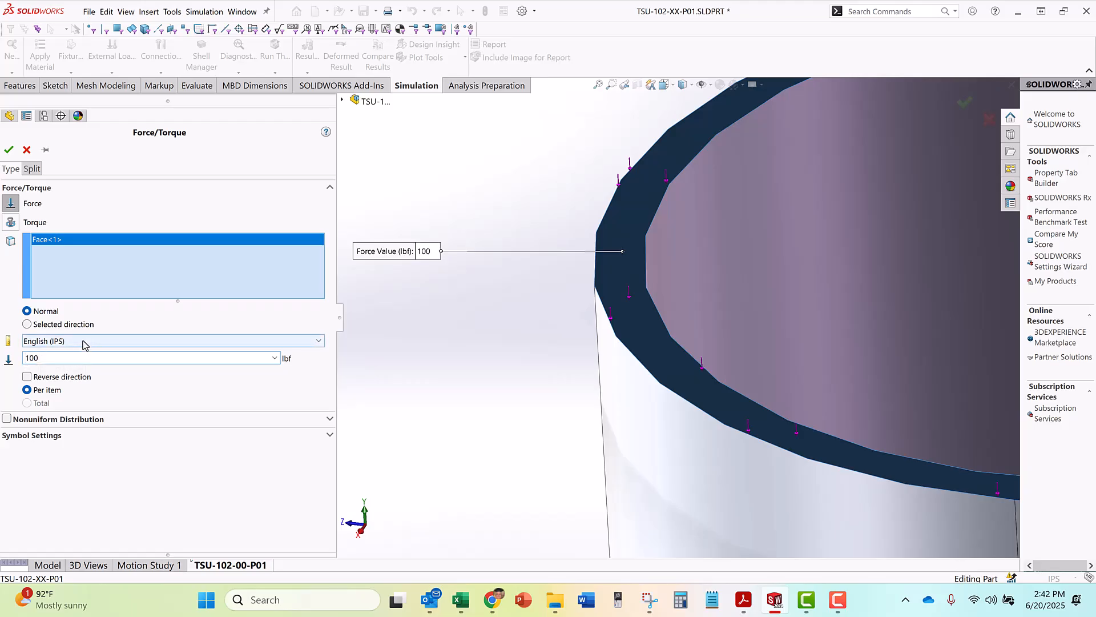
pyautogui.click(8, 151)
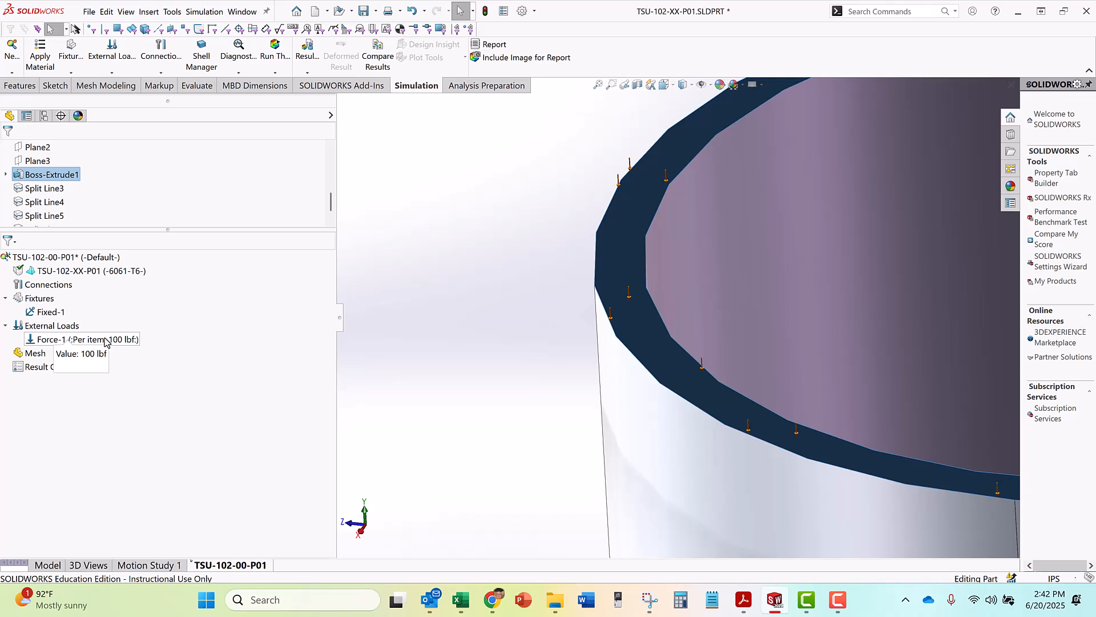
# Examine the force and fixture symbols from the top view and along the tube's full length
pyautogui.scroll(10, 430, 328)
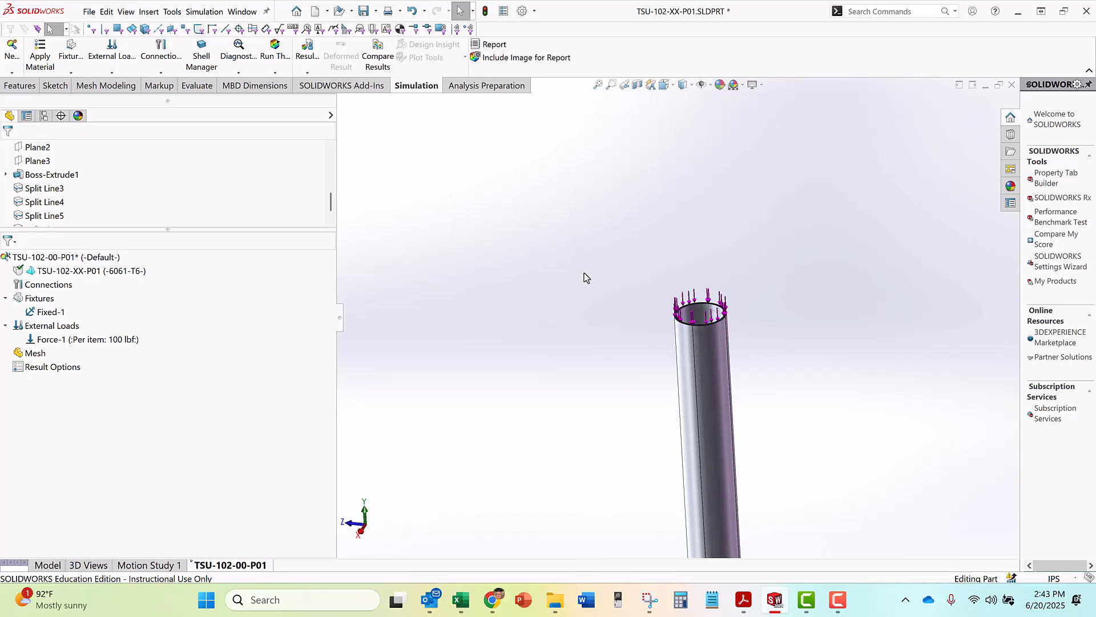
pyautogui.scroll(5, 585, 275)
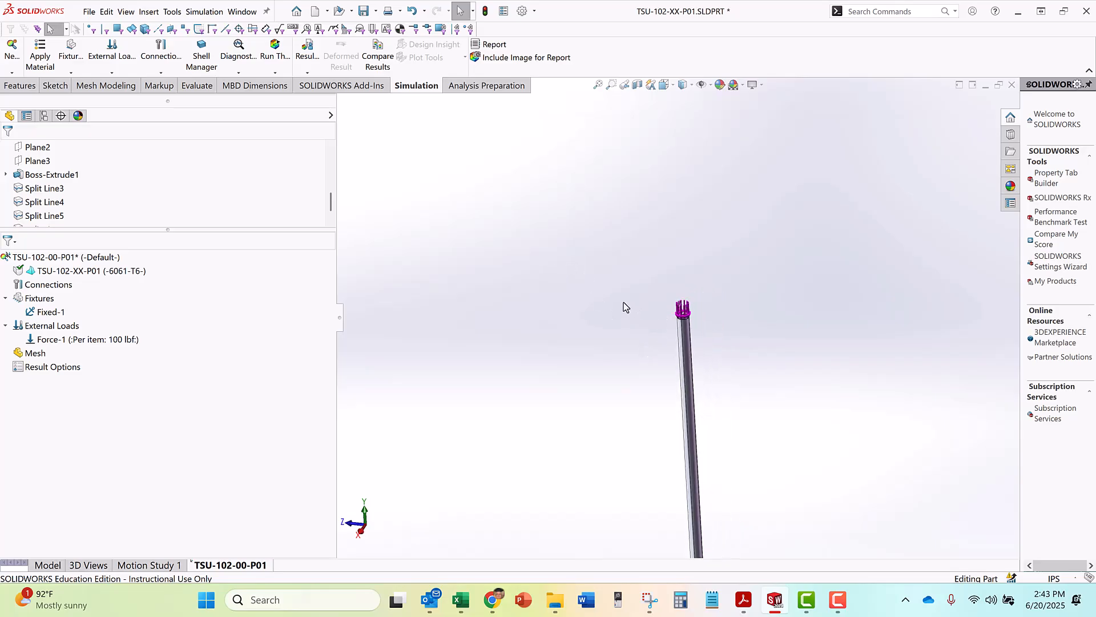
pyautogui.press('space')
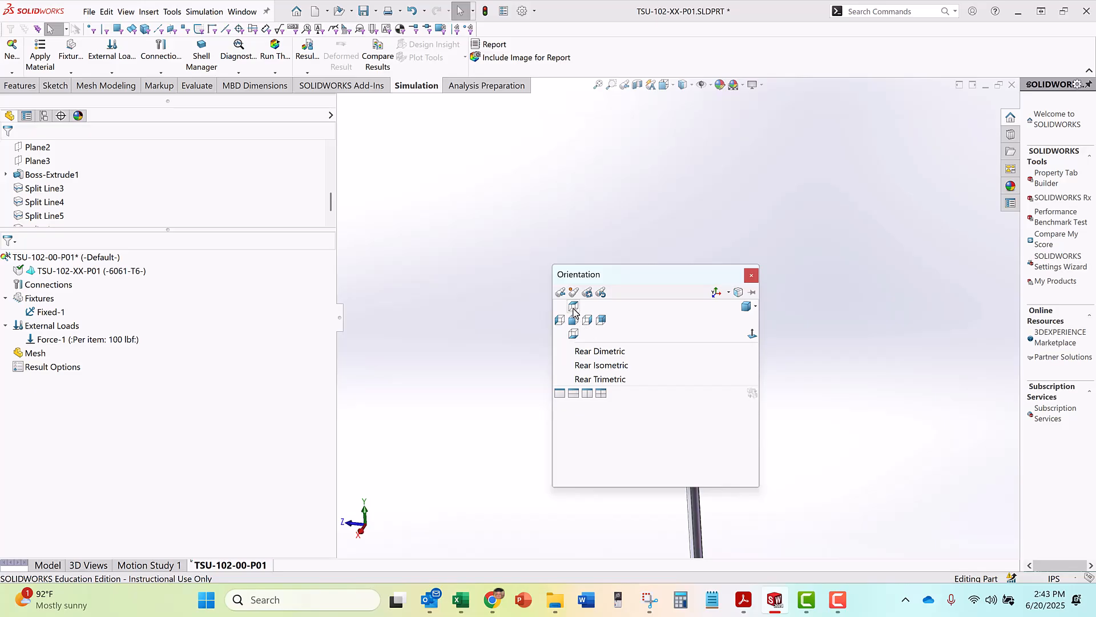
pyautogui.click(573, 307)
pyautogui.scroll(3, 670, 148)
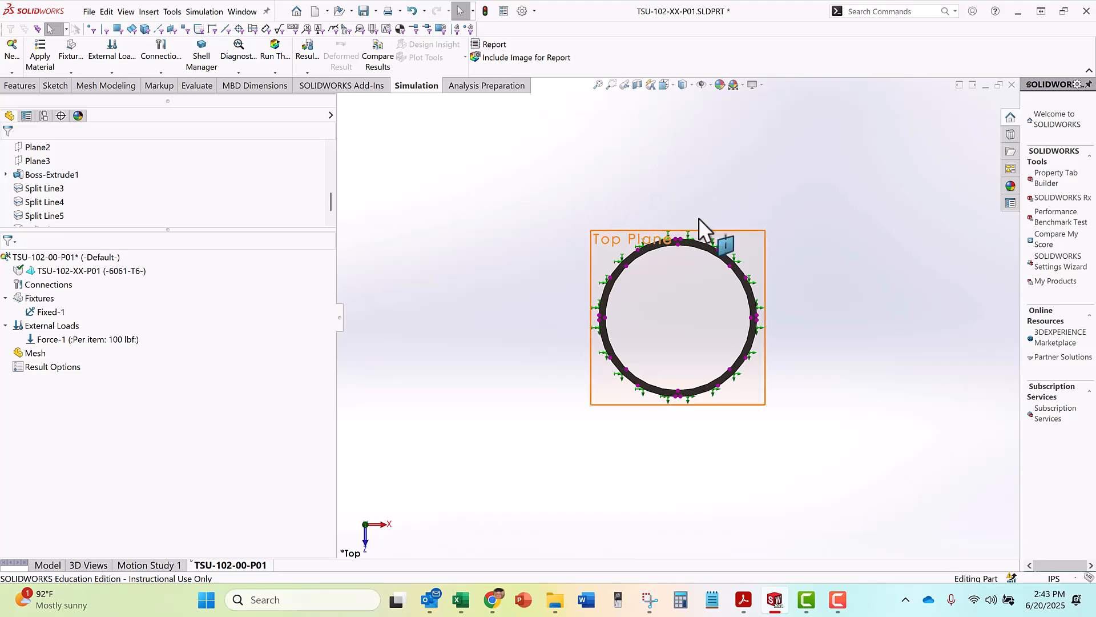
pyautogui.scroll(4, 649, 393)
pyautogui.moveTo(648, 399); pyautogui.dragTo(716, 450, button='middle')
pyautogui.scroll(4, 719, 439)
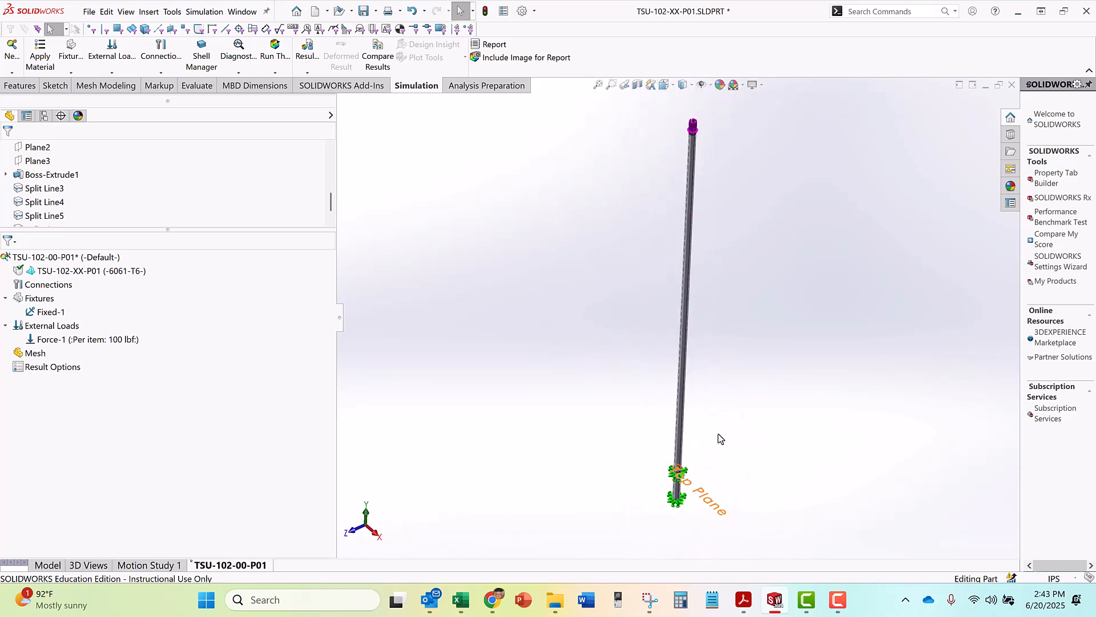
# Inspect the long split faces of the tube from its loaded end and from the top view
pyautogui.scroll(-3, 697, 172)
pyautogui.scroll(-2, 682, 223)
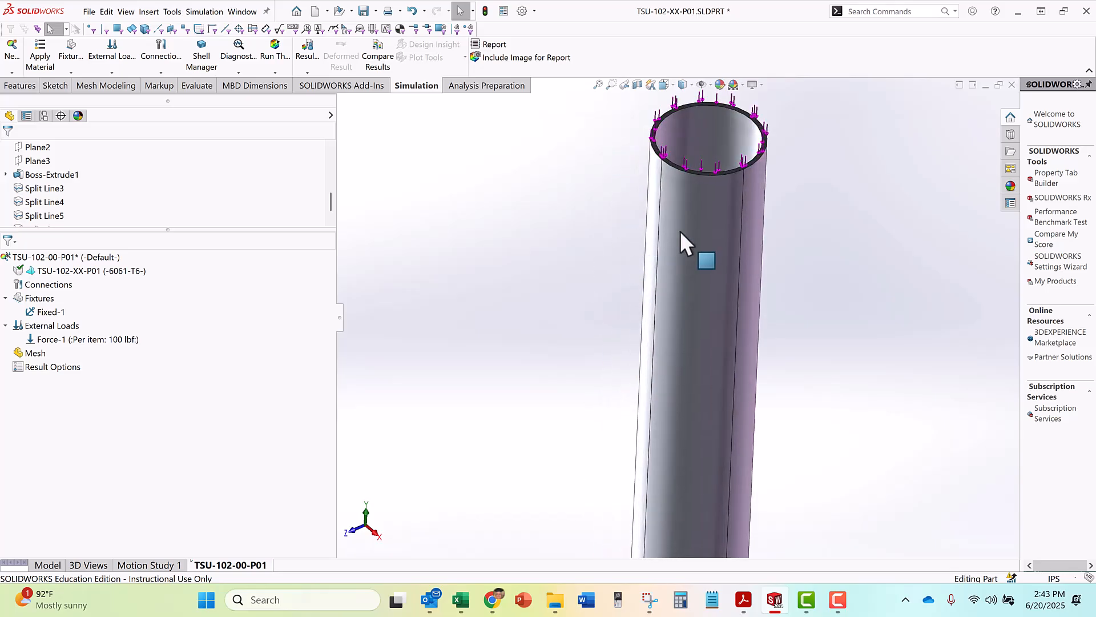
pyautogui.click(680, 230)
pyautogui.keyDown('ctrl'); pyautogui.moveTo(687, 262); pyautogui.dragTo(718, 279, button='middle'); pyautogui.keyUp('ctrl')
pyautogui.moveTo(667, 240)
pyautogui.mouseDown(button='middle')
pyautogui.moveTo(697, 251)
pyautogui.moveTo(710, 219)
pyautogui.moveTo(631, 246)
pyautogui.moveTo(606, 234)
pyautogui.moveTo(648, 243)
pyautogui.mouseUp(button='middle')
pyautogui.press('space')
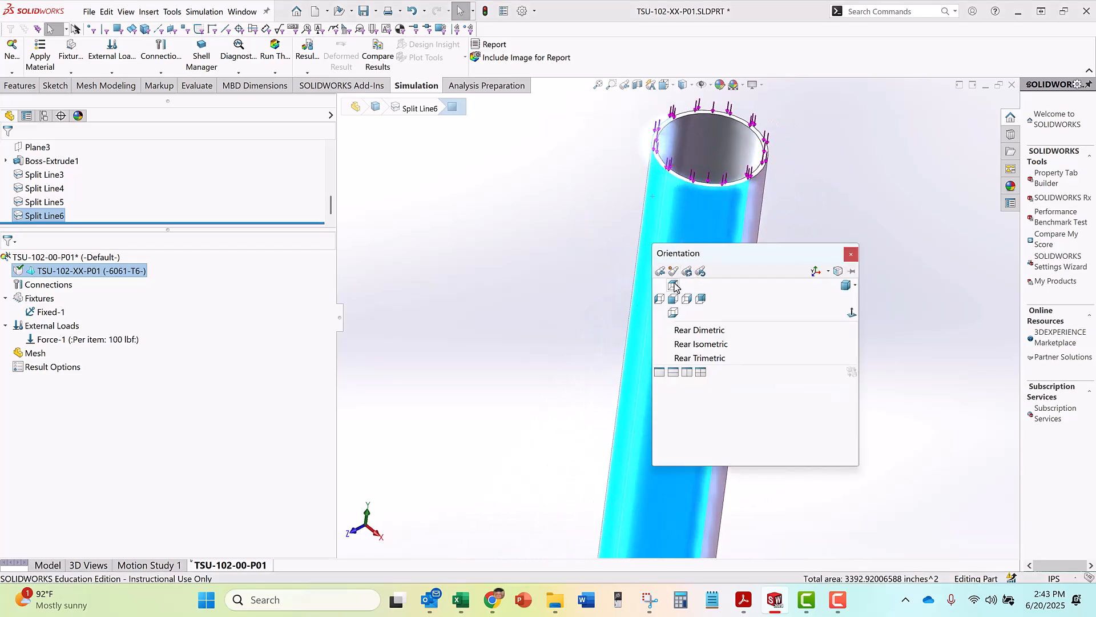
pyautogui.click(674, 285)
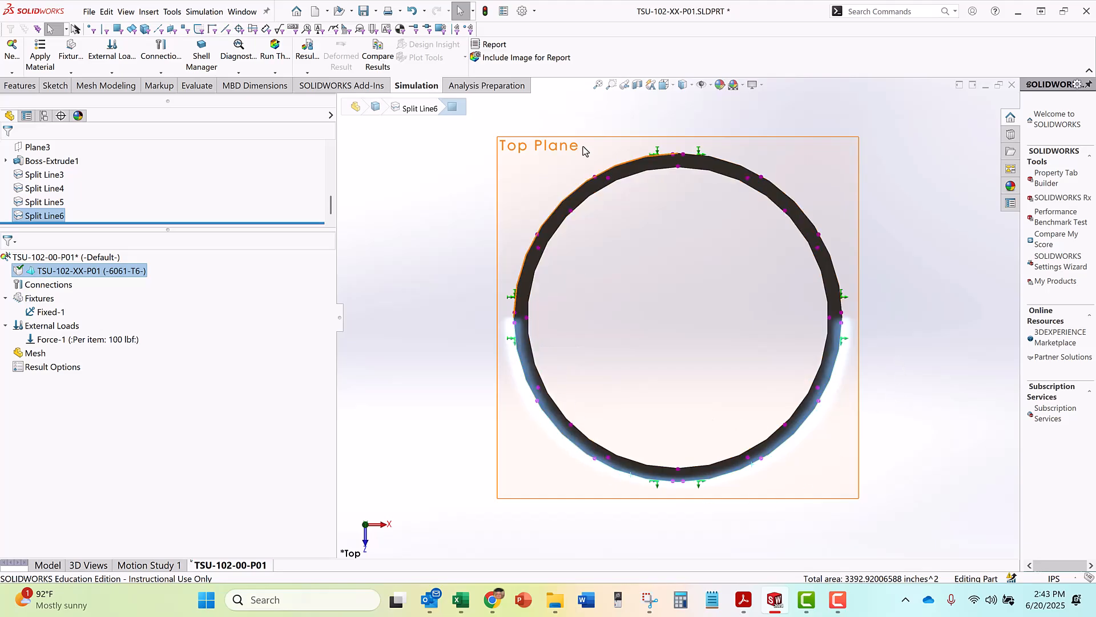
pyautogui.scroll(4, 646, 214)
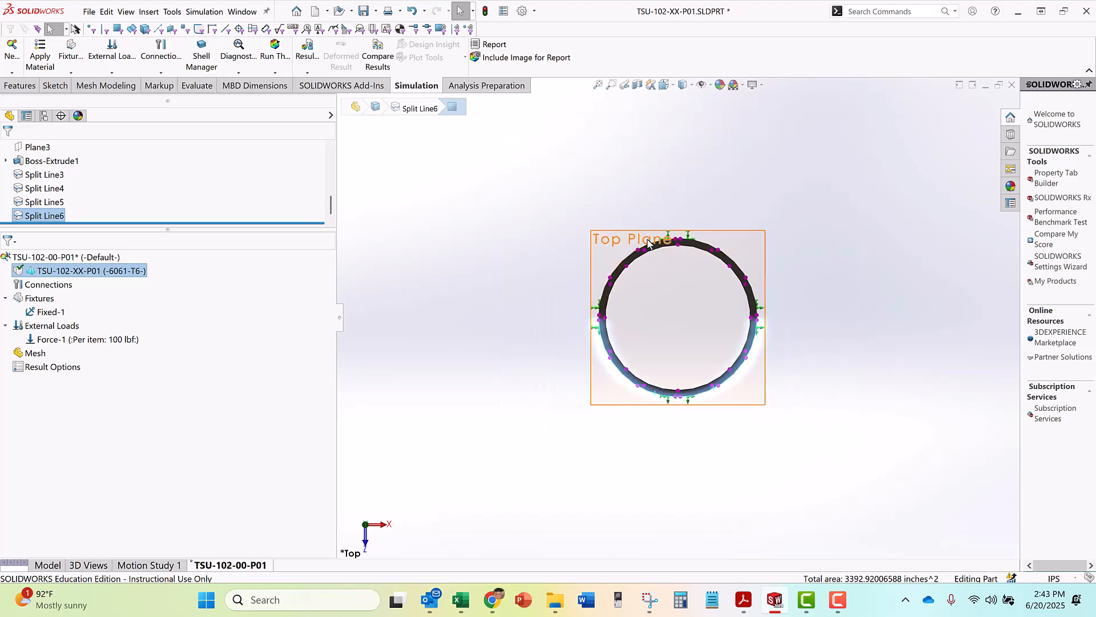
pyautogui.moveTo(724, 236); pyautogui.dragTo(676, 191, button='middle')
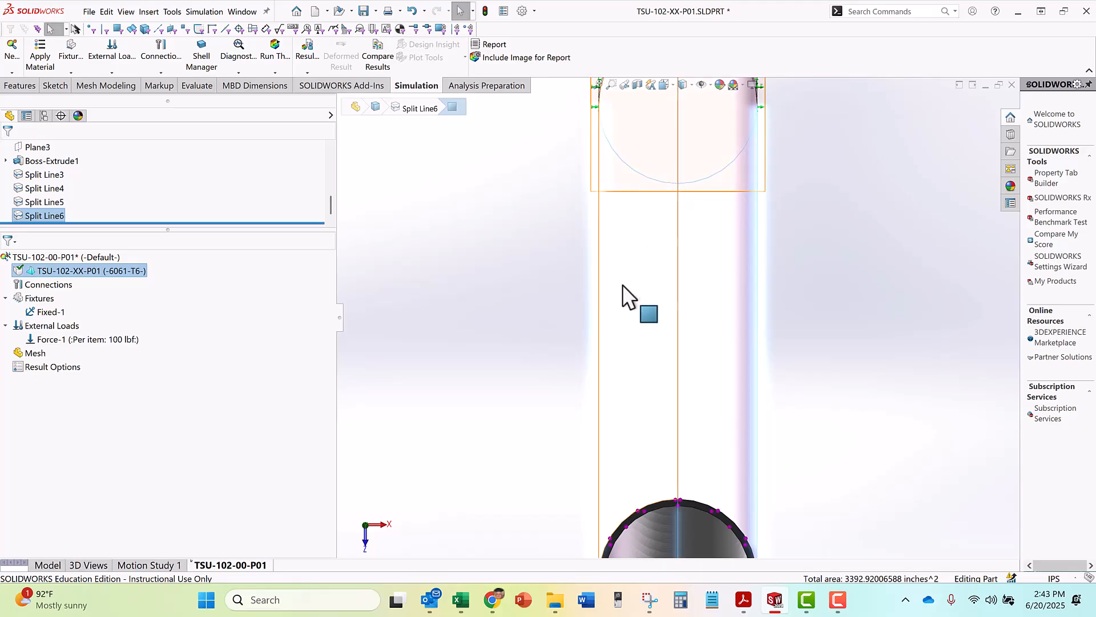
pyautogui.click(532, 262)
pyautogui.click(638, 270)
pyautogui.keyDown('ctrl'); pyautogui.click(700, 312); pyautogui.keyUp('ctrl')
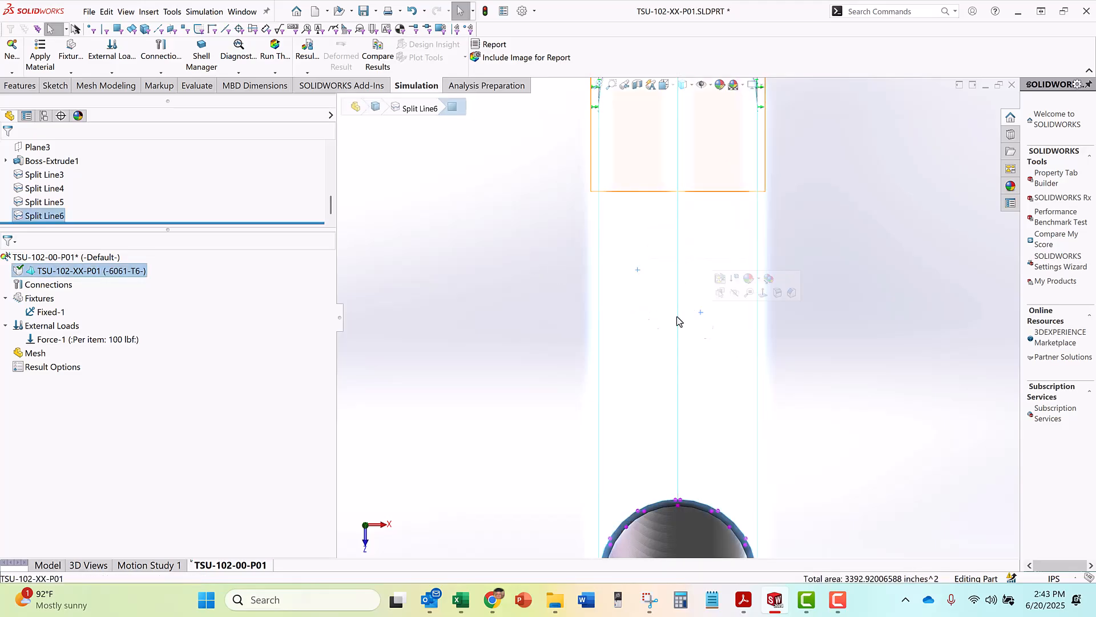
pyautogui.click(616, 273)
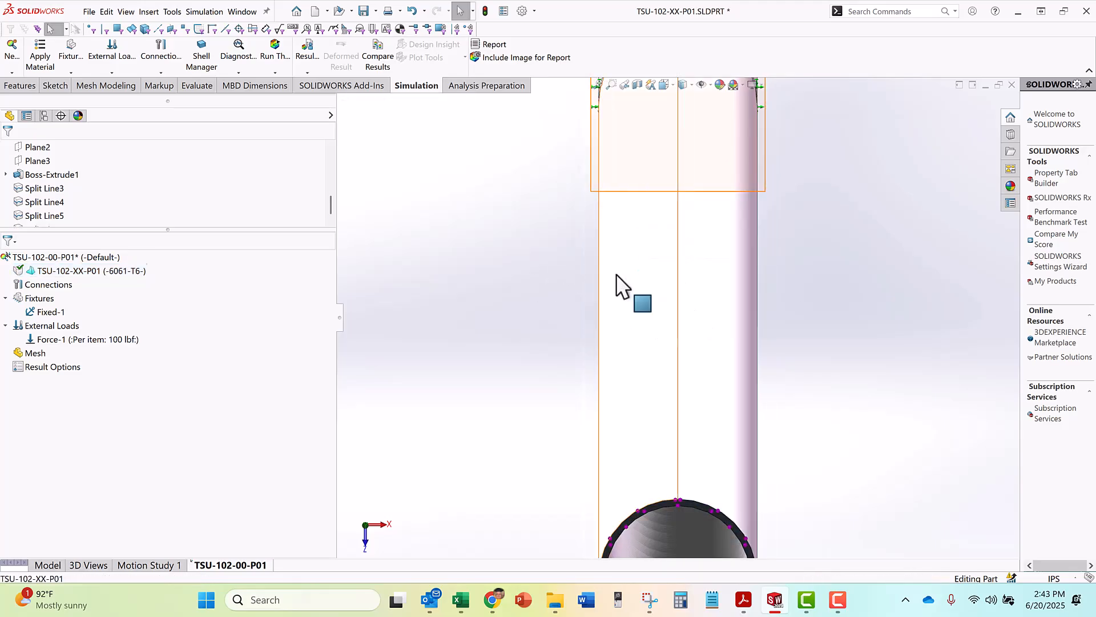
pyautogui.keyDown('ctrl'); pyautogui.click(727, 346); pyautogui.keyUp('ctrl')
# Compare the front and top views, then examine the fixed split faces at the tube's lower end
pyautogui.press('space')
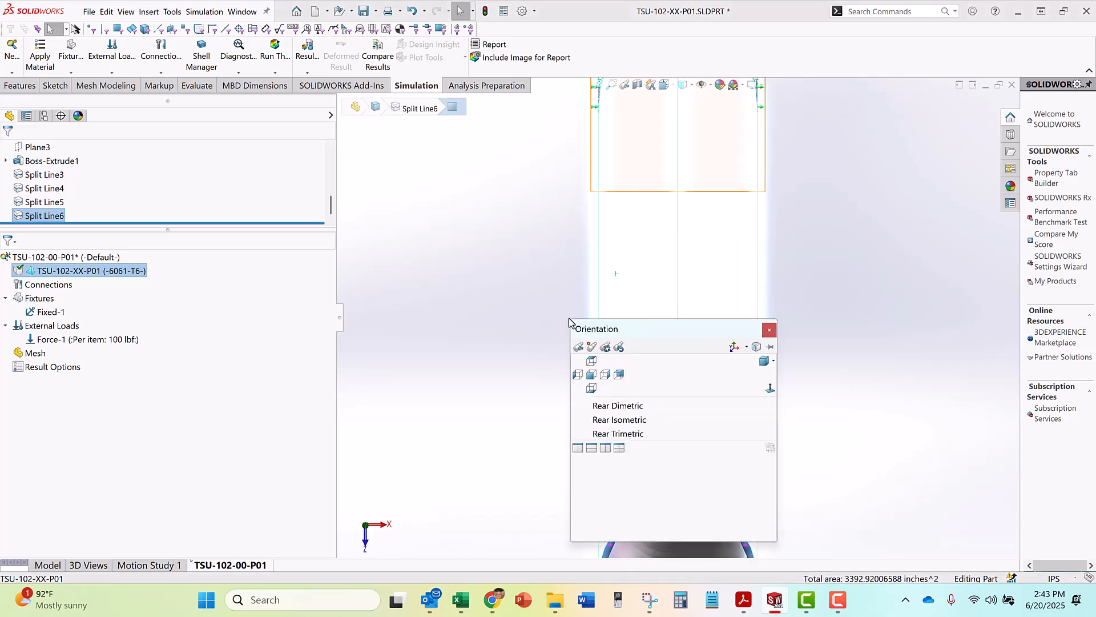
pyautogui.click(591, 374)
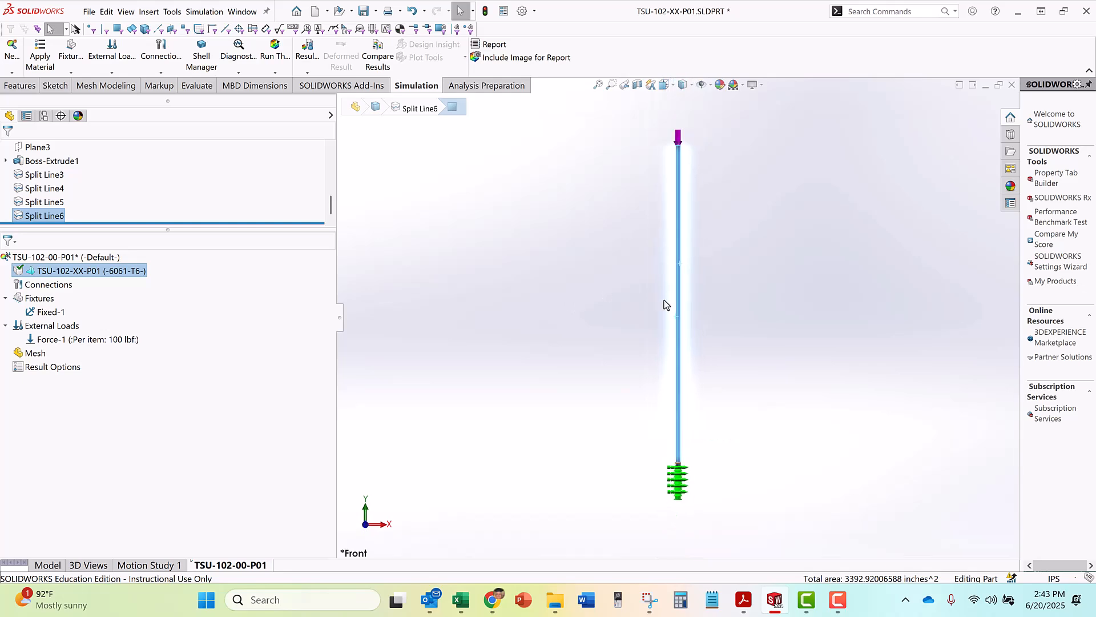
pyautogui.press('space')
pyautogui.click(653, 279)
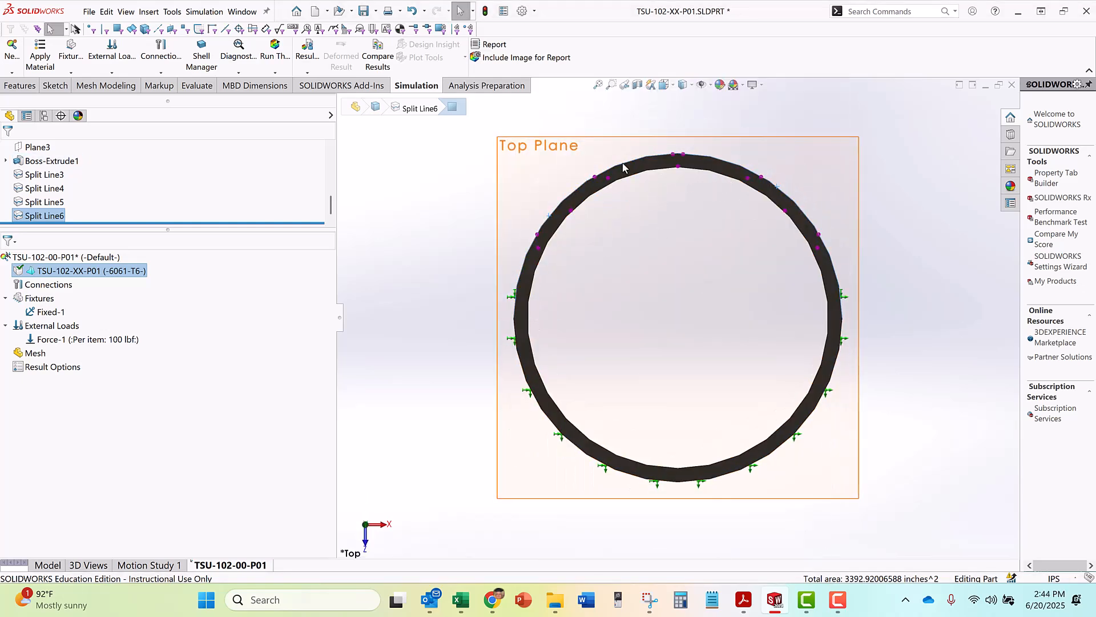
pyautogui.scroll(5, 673, 127)
pyautogui.scroll(-3, 634, 268)
pyautogui.scroll(3, 642, 285)
pyautogui.click(636, 206)
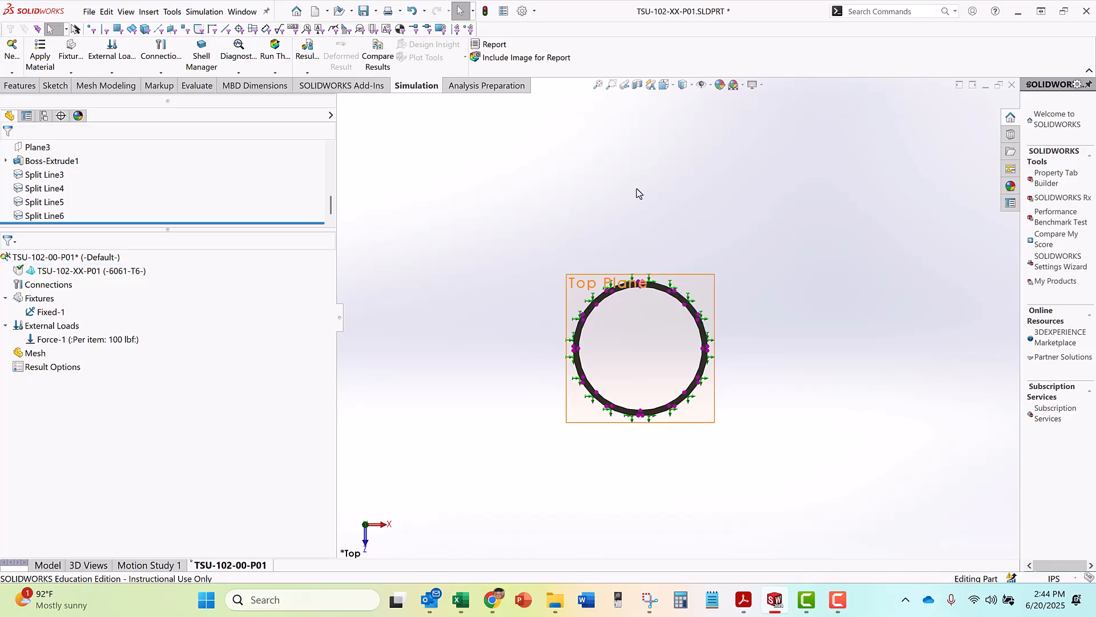
pyautogui.moveTo(638, 182); pyautogui.dragTo(631, 177, button='middle')
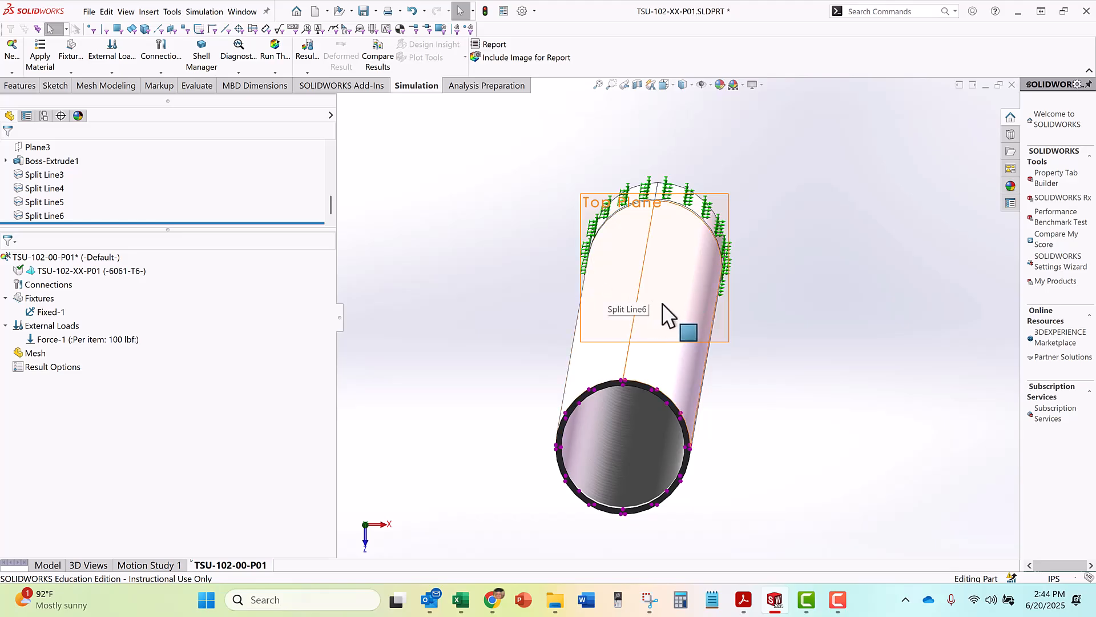
pyautogui.click(625, 271)
pyautogui.moveTo(625, 270); pyautogui.dragTo(635, 226, button='middle')
pyautogui.scroll(5, 635, 226)
pyautogui.scroll(-7, 665, 206)
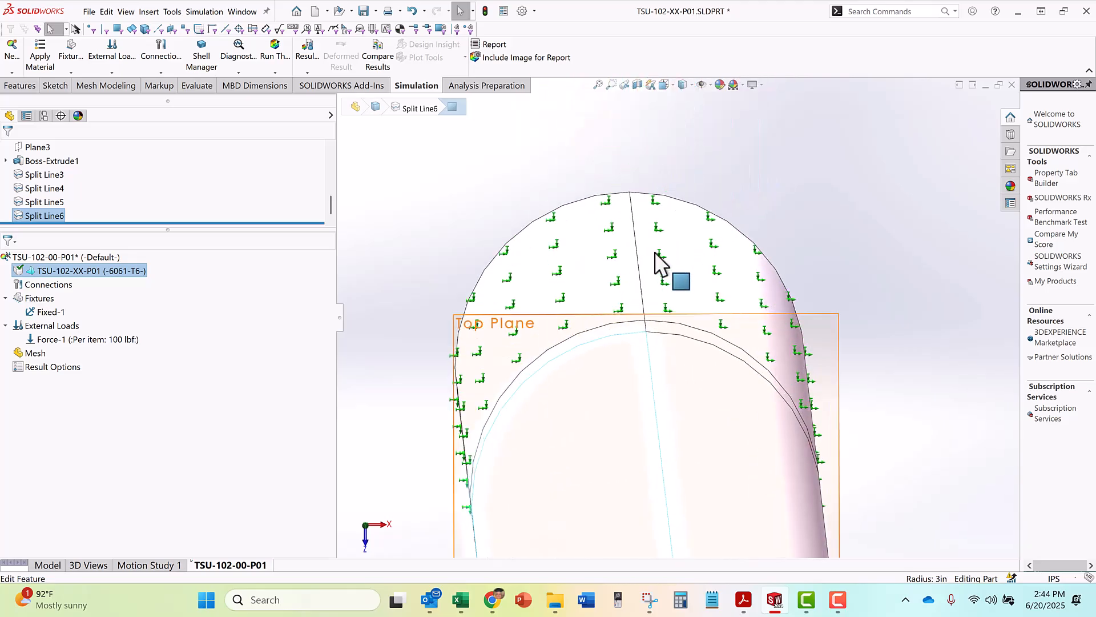
# Select the two adjacent long split faces on the tube's rear side and start a new Force load on them
pyautogui.click(590, 345)
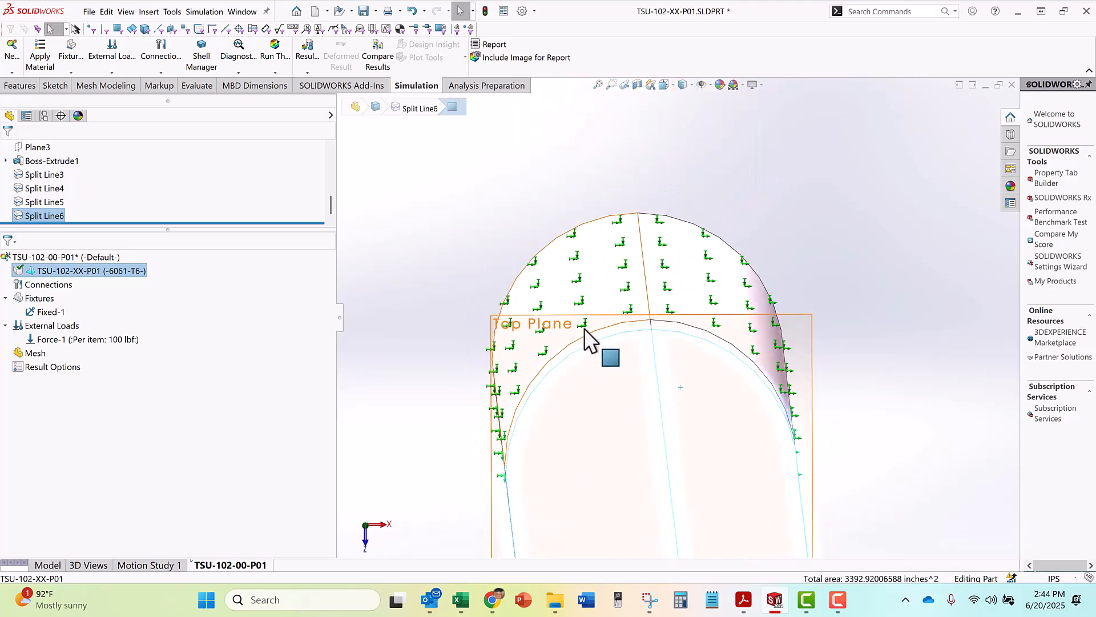
pyautogui.scroll(6, 584, 290)
pyautogui.click(710, 384)
pyautogui.scroll(-3, 710, 384)
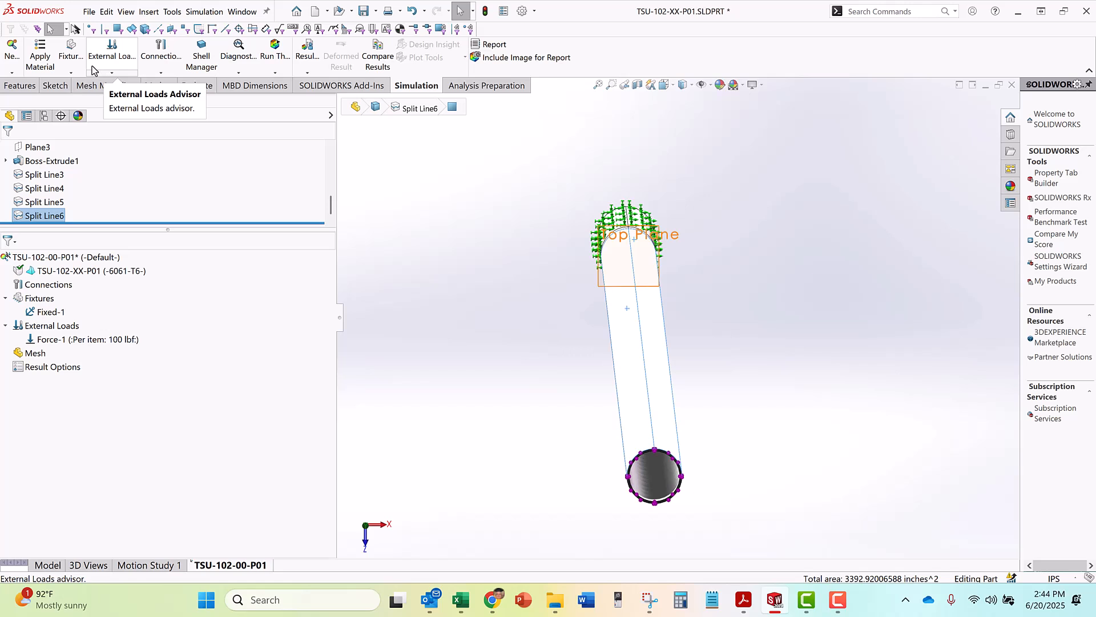
pyautogui.click(110, 73)
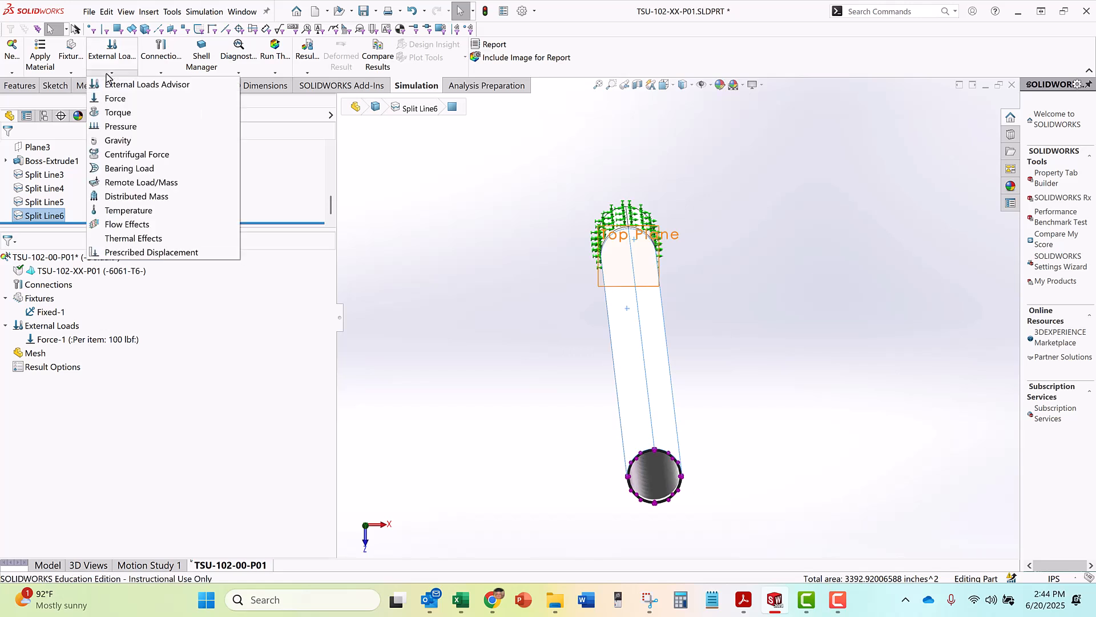
pyautogui.click(110, 101)
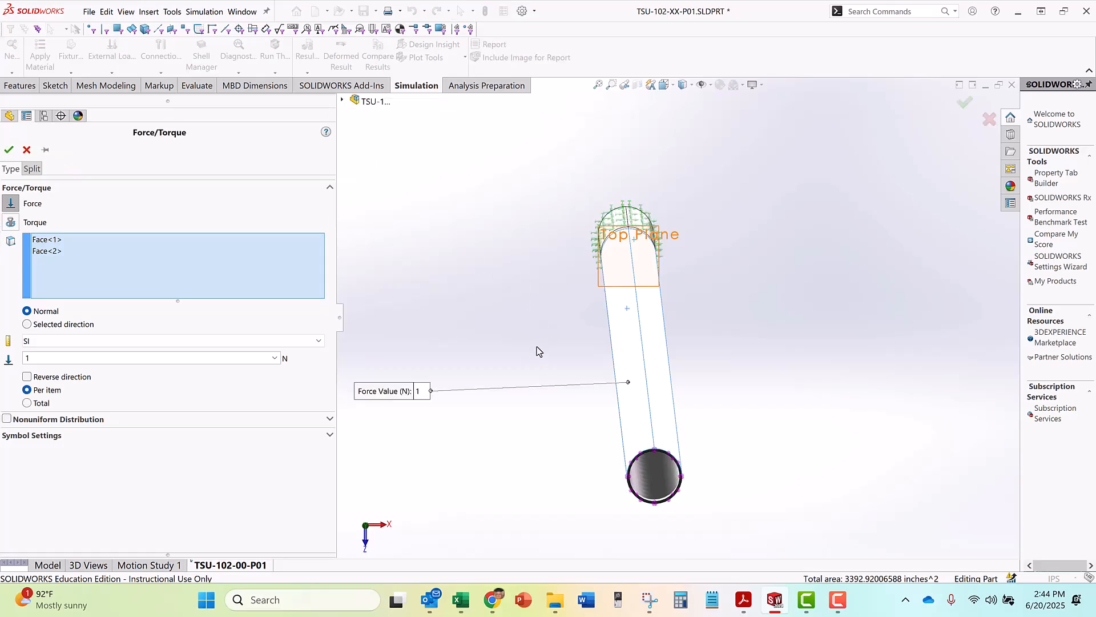
# Examine the preview arrows of the normal force along the long split faces, including from the dimetric view
pyautogui.moveTo(541, 346); pyautogui.dragTo(456, 371, button='middle')
pyautogui.moveTo(496, 419); pyautogui.dragTo(489, 421, button='middle')
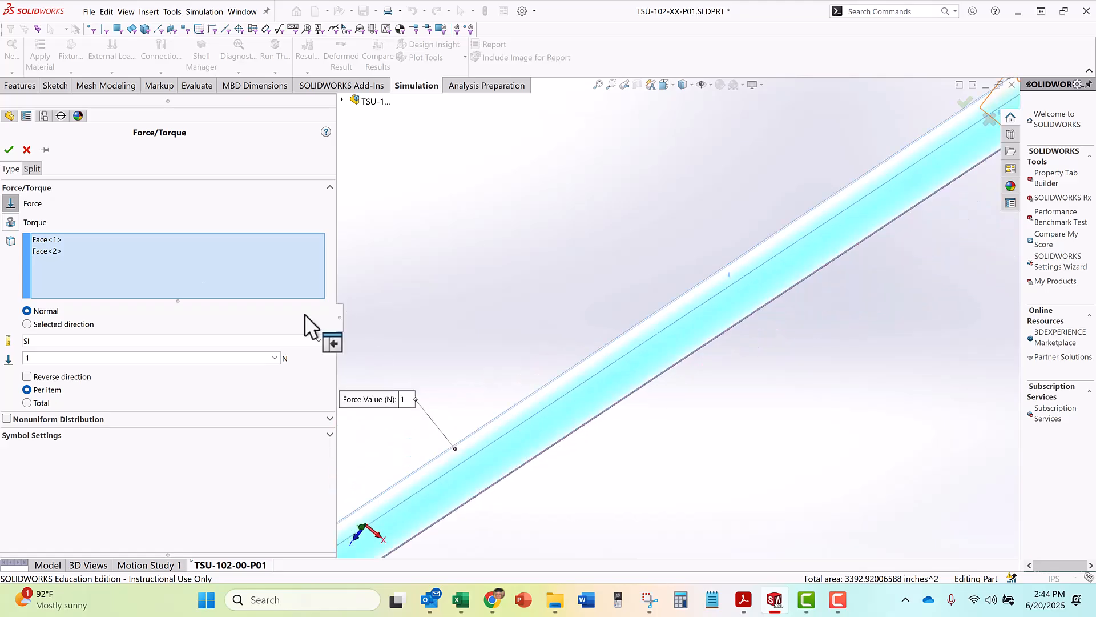
pyautogui.scroll(3, 421, 299)
pyautogui.moveTo(466, 310); pyautogui.dragTo(360, 156, button='middle')
pyautogui.press('space')
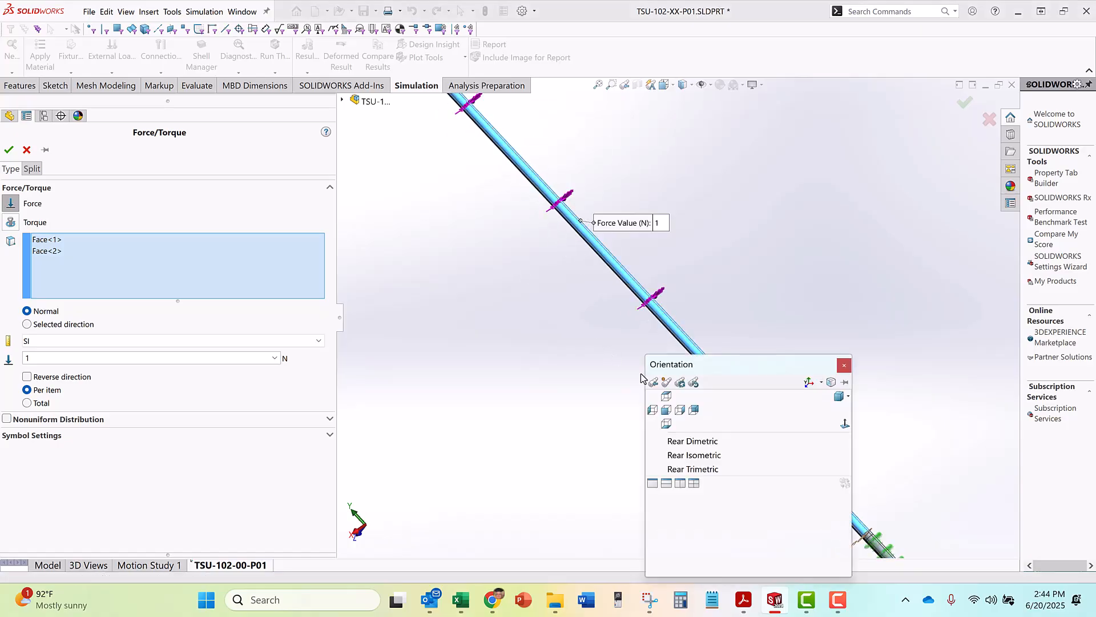
pyautogui.click(833, 400)
pyautogui.scroll(-5, 694, 136)
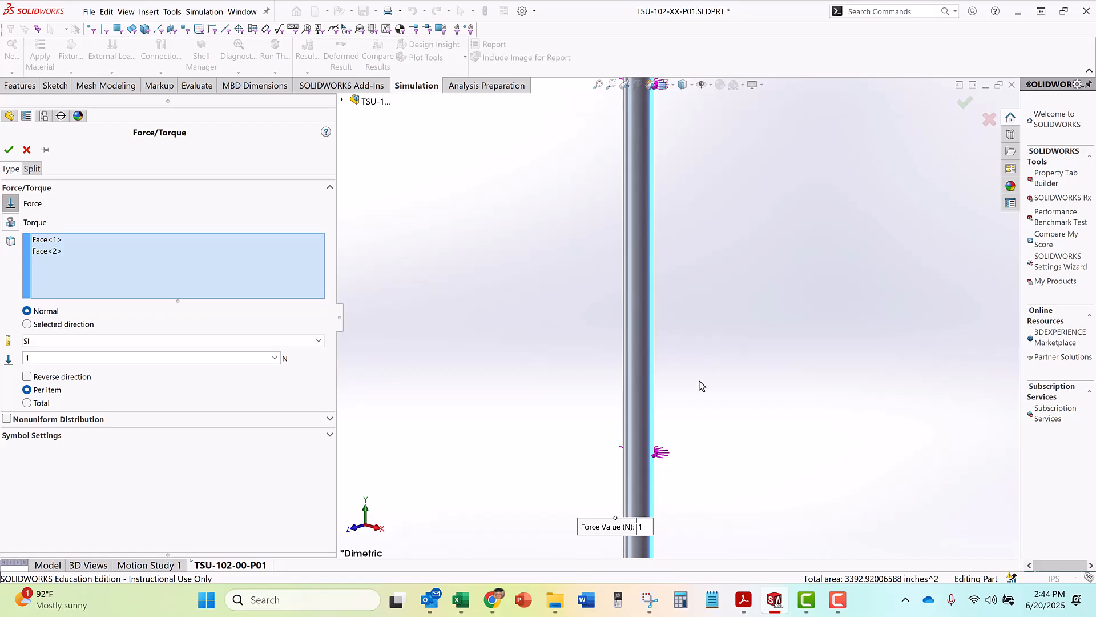
pyautogui.scroll(5, 683, 345)
pyautogui.scroll(-4, 656, 148)
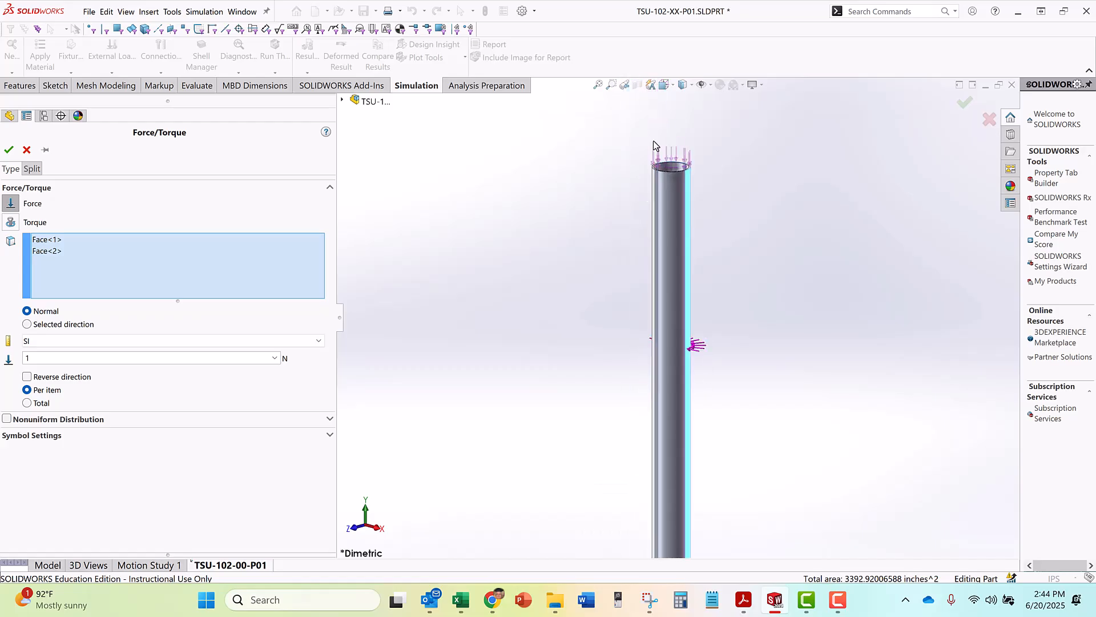
pyautogui.scroll(-5, 676, 350)
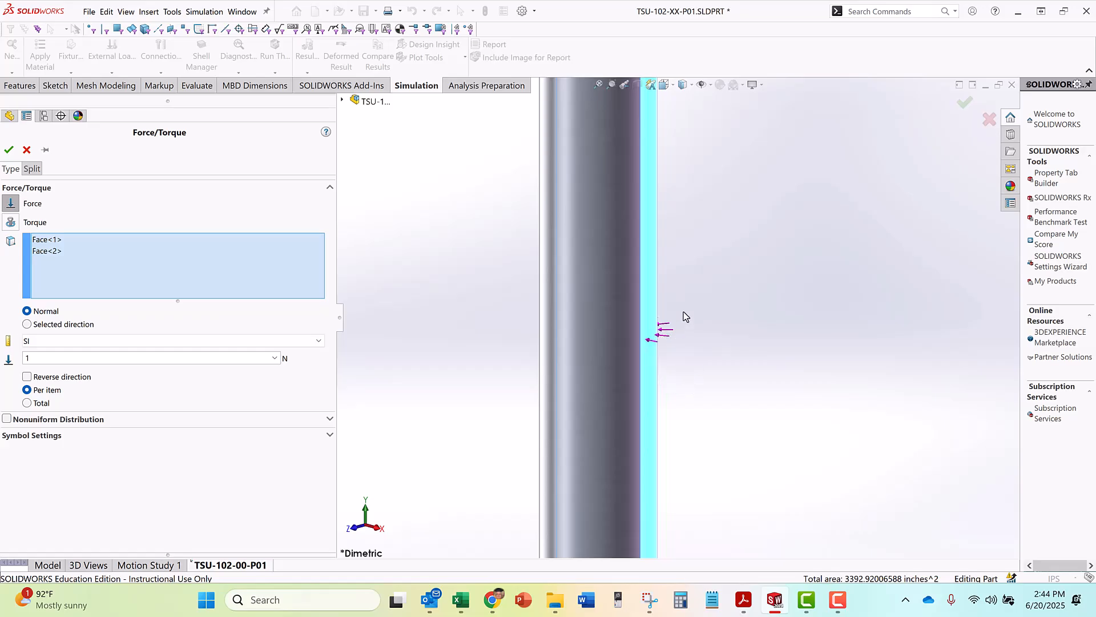
pyautogui.scroll(2, 679, 292)
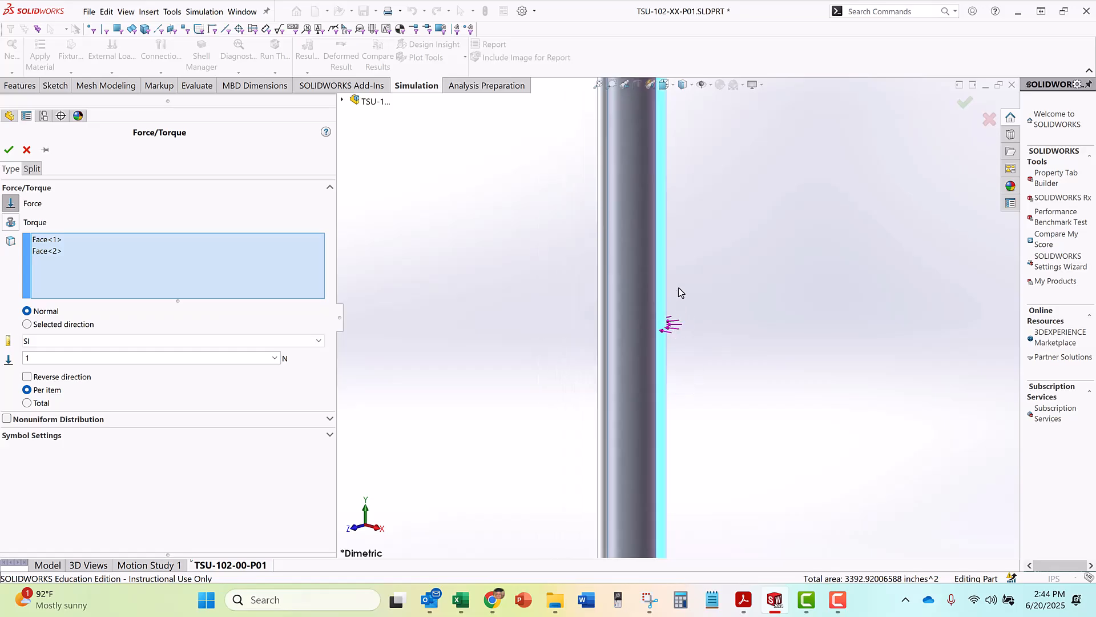
pyautogui.scroll(4, 682, 289)
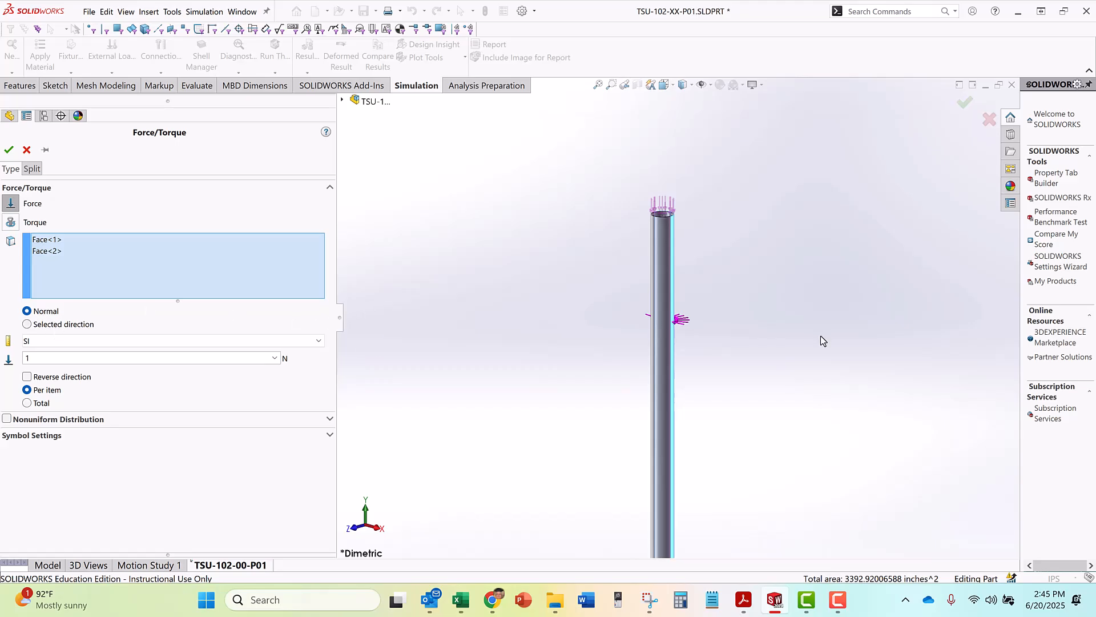
pyautogui.scroll(-3, 705, 329)
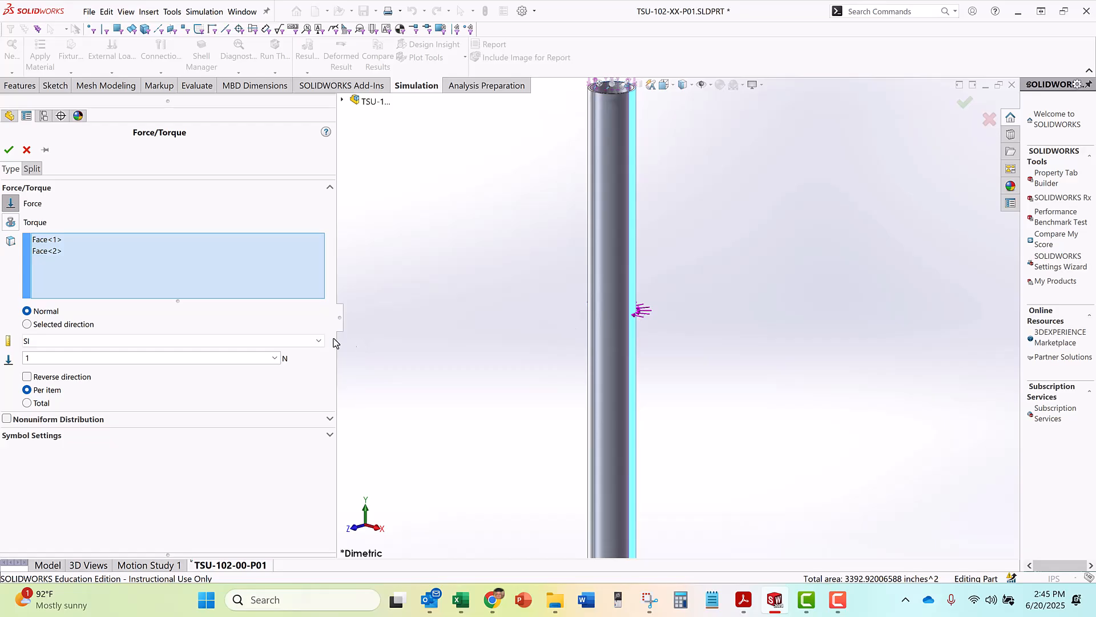
# Define the force by a selected direction referenced to the Front Plane, with units in English (IPS)
pyautogui.click(28, 324)
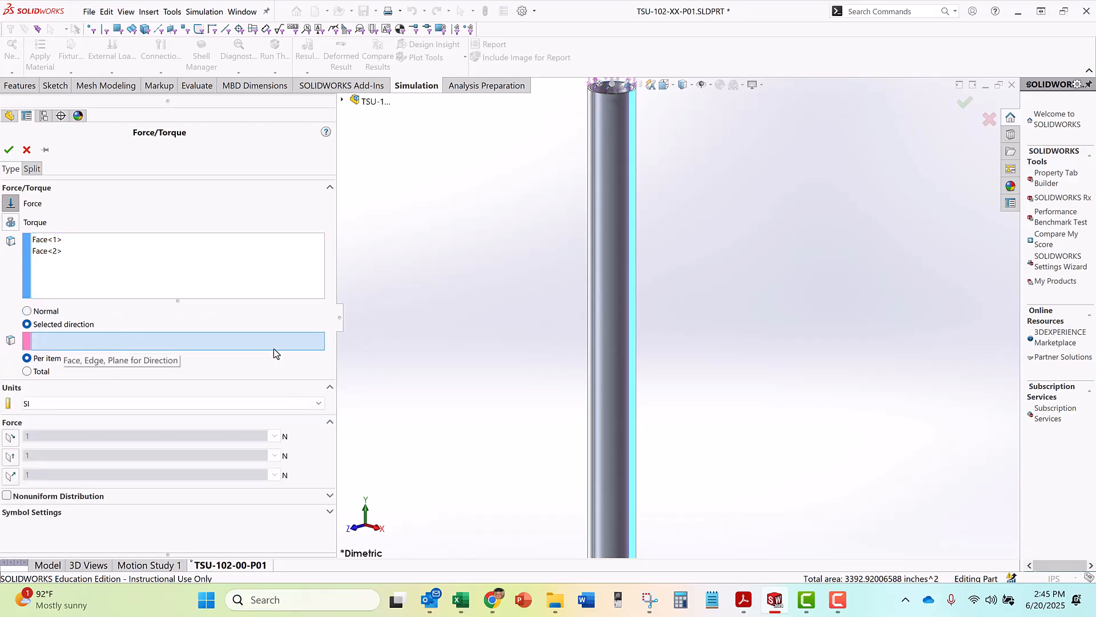
pyautogui.scroll(5, 433, 342)
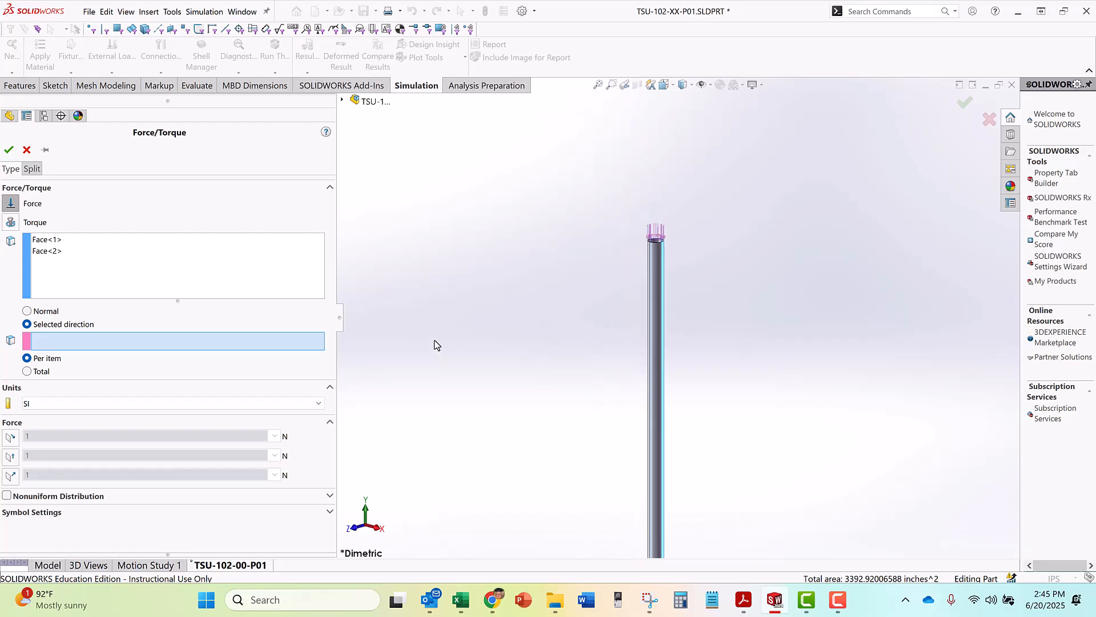
pyautogui.click(342, 100)
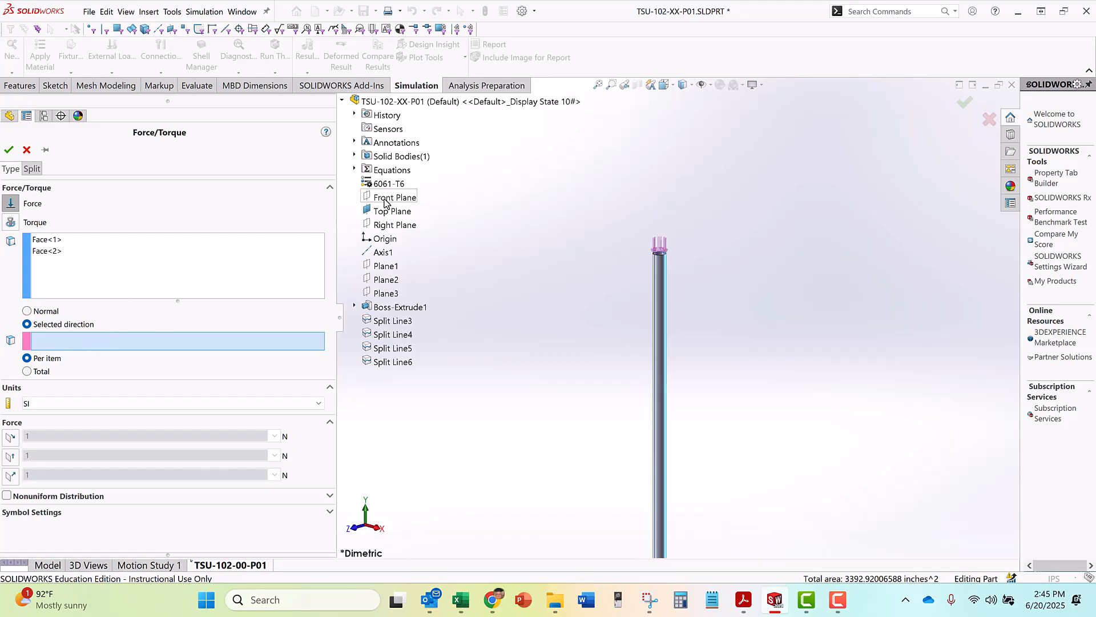
pyautogui.click(384, 202)
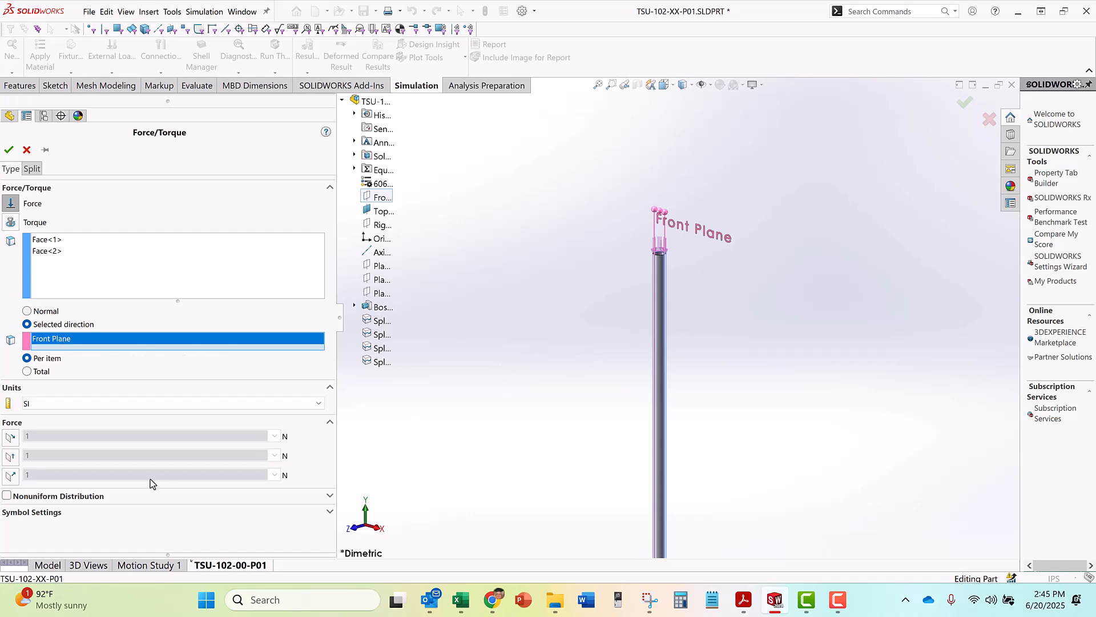
pyautogui.click(33, 405)
pyautogui.click(40, 426)
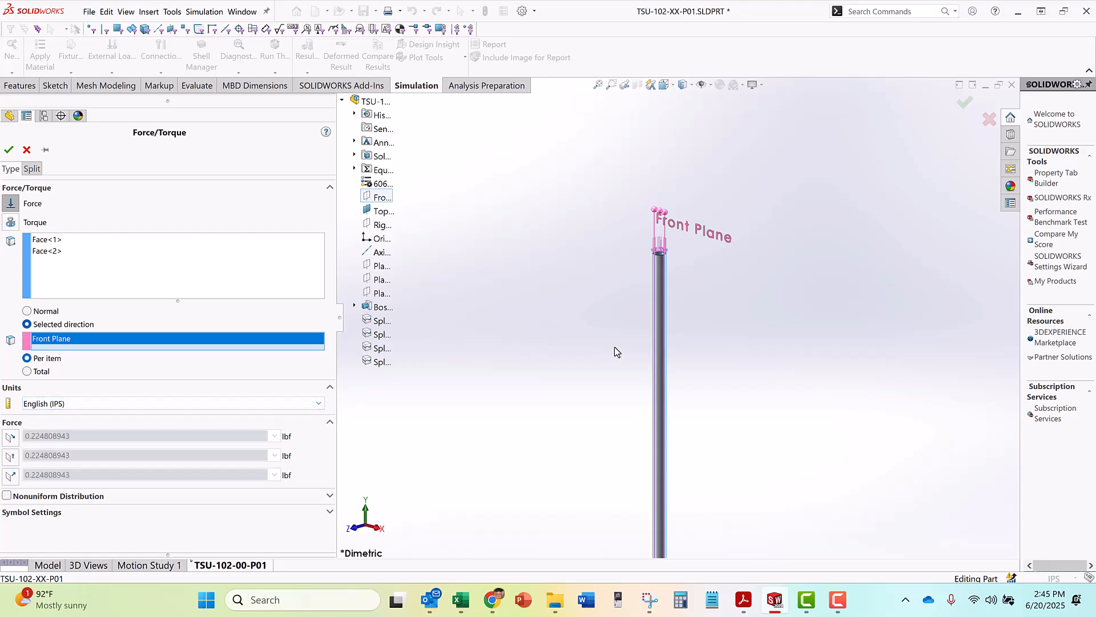
# Enable the force component normal to the Front Plane and check its arrow directions from the top view
pyautogui.scroll(-5, 662, 271)
pyautogui.moveTo(602, 256); pyautogui.dragTo(634, 249, button='middle')
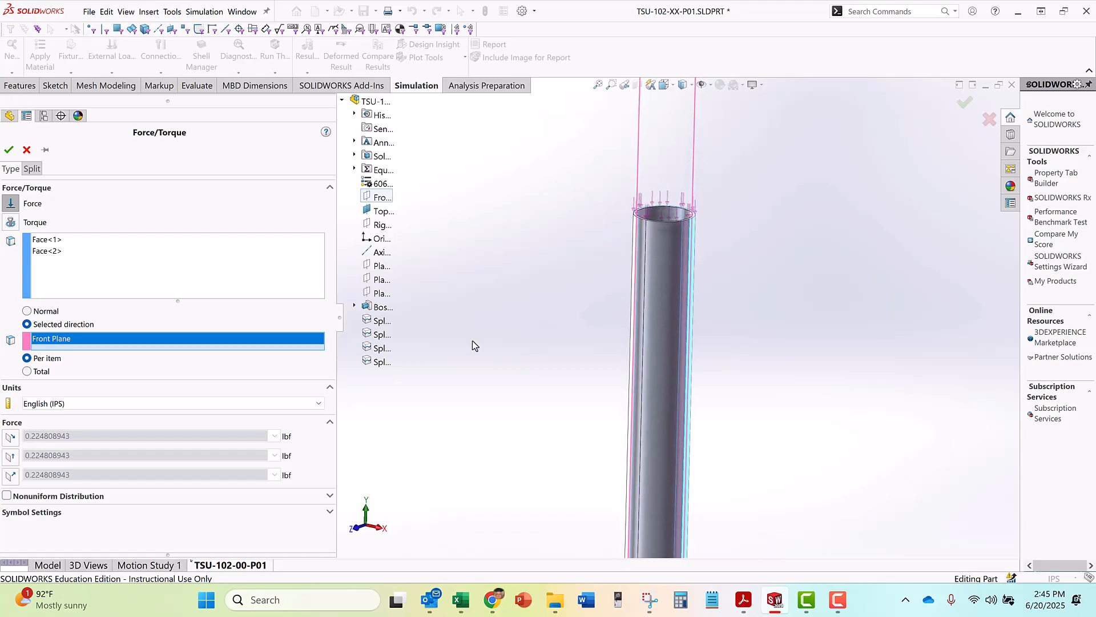
pyautogui.click(10, 476)
pyautogui.moveTo(558, 409)
pyautogui.mouseDown(button='middle')
pyautogui.moveTo(511, 404)
pyautogui.moveTo(577, 411)
pyautogui.moveTo(564, 419)
pyautogui.mouseUp(button='middle')
pyautogui.scroll(-3, 477, 477)
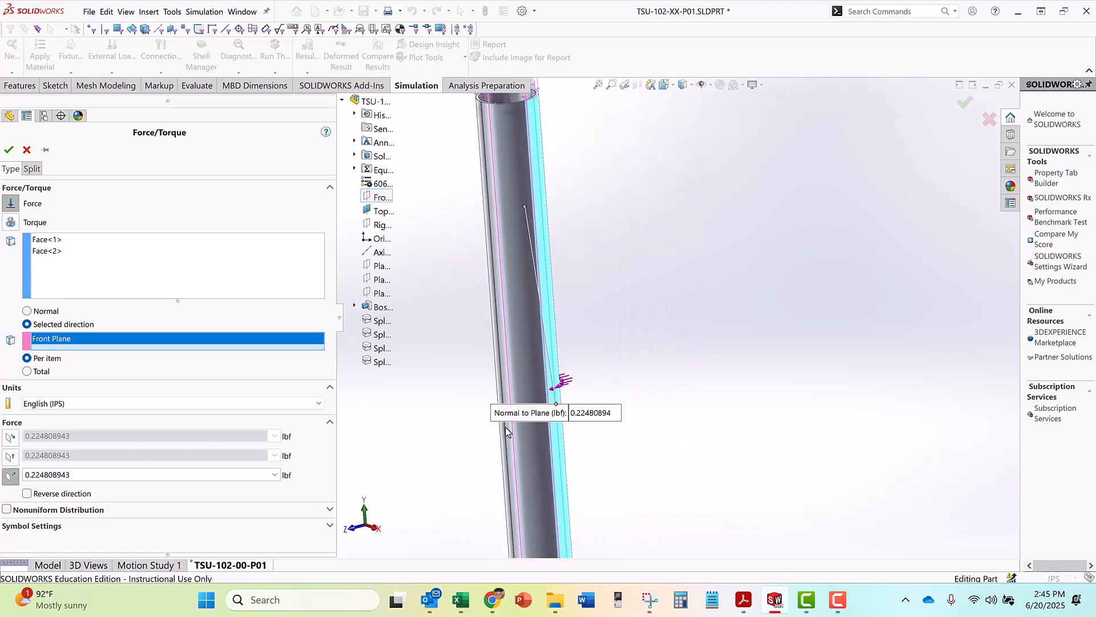
pyautogui.press('space')
pyautogui.click(654, 395)
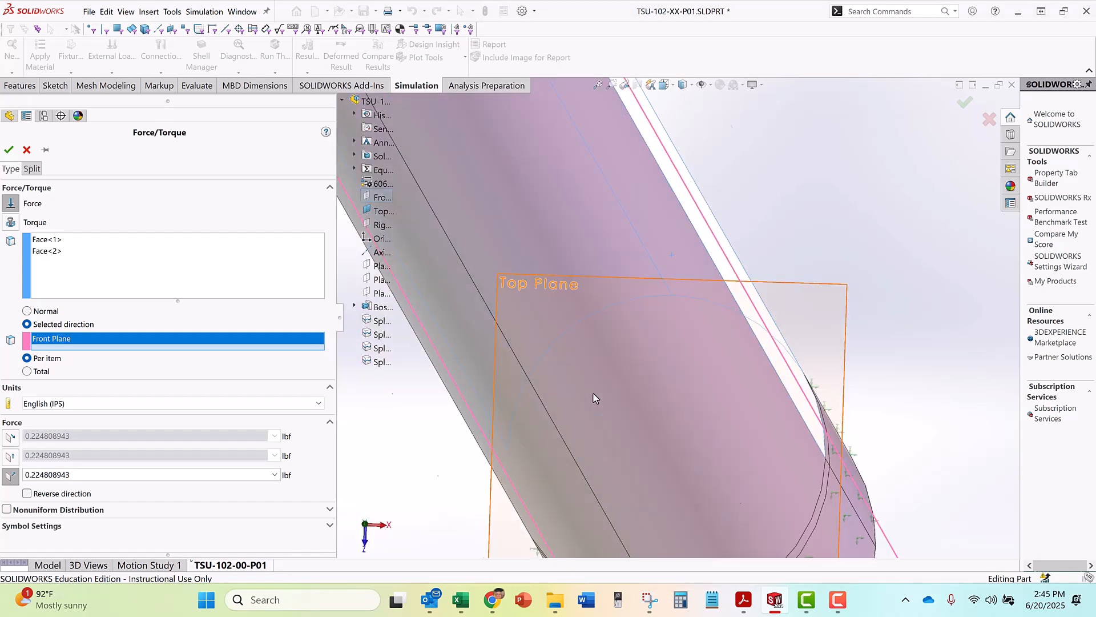
pyautogui.scroll(4, 628, 222)
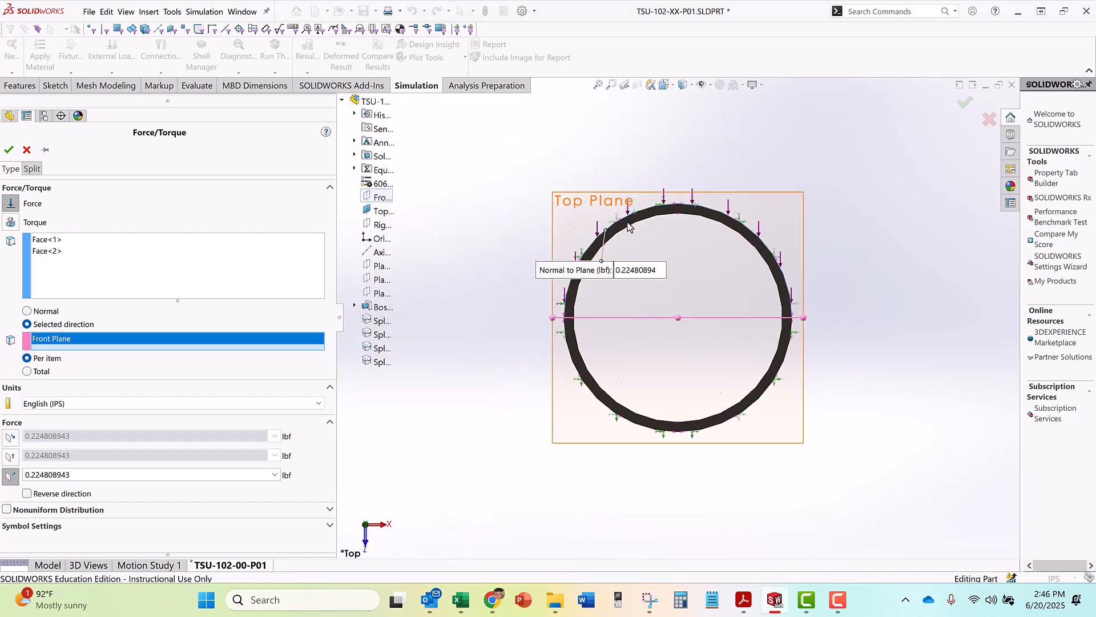
pyautogui.scroll(-4, 692, 254)
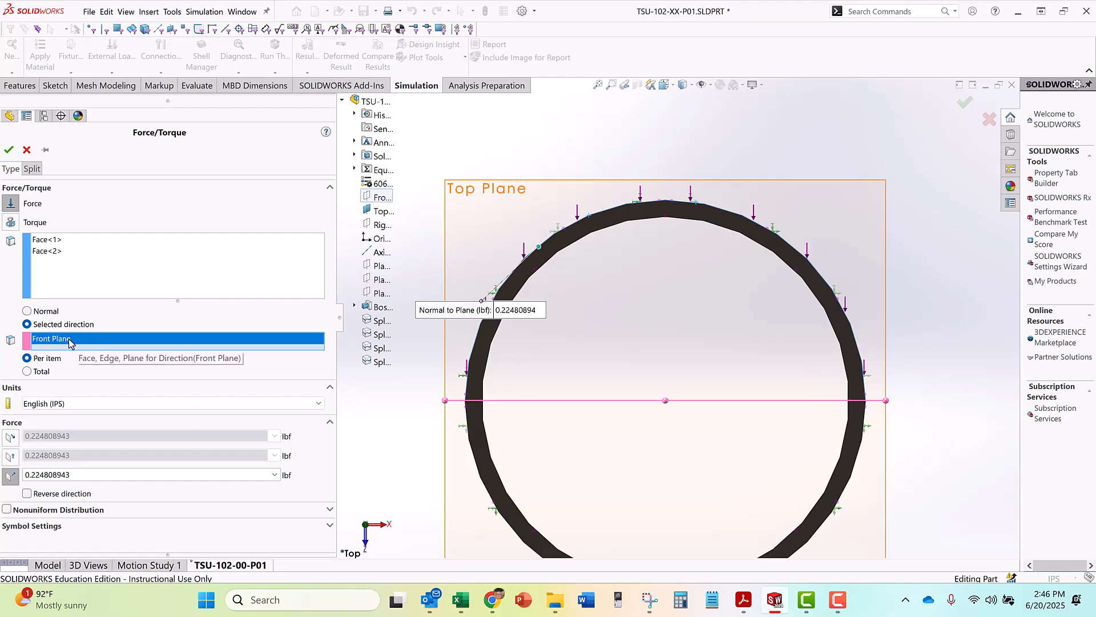
# Set the normal-to-plane force to 1,000 lbf per item and accept the load
pyautogui.doubleClick(78, 475)
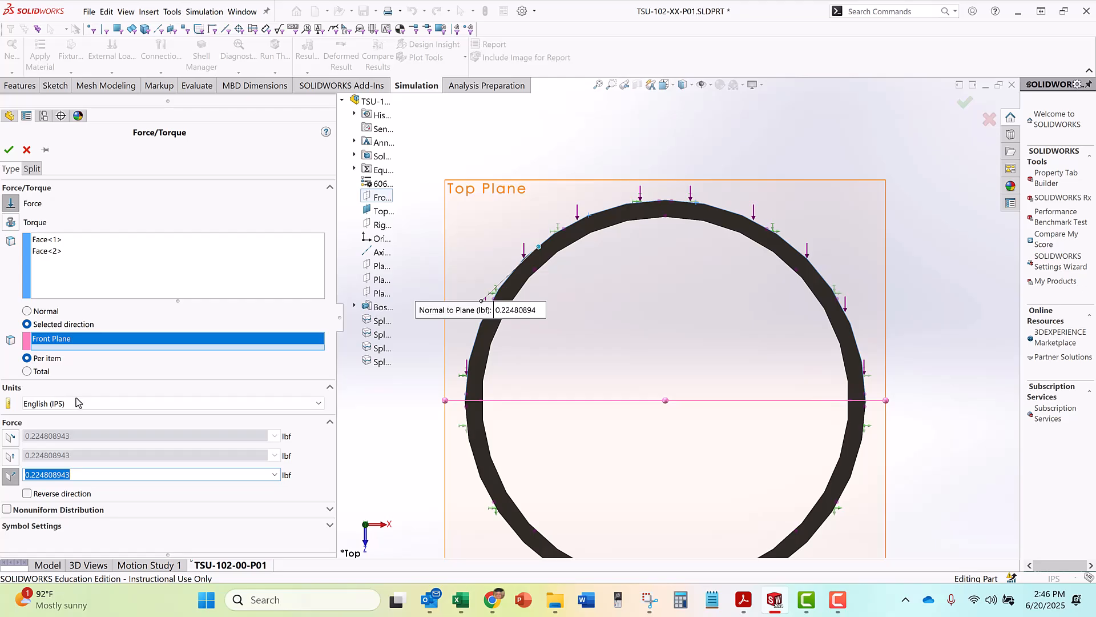
pyautogui.scroll(6, 524, 451)
pyautogui.moveTo(581, 471); pyautogui.dragTo(345, 404, button='middle')
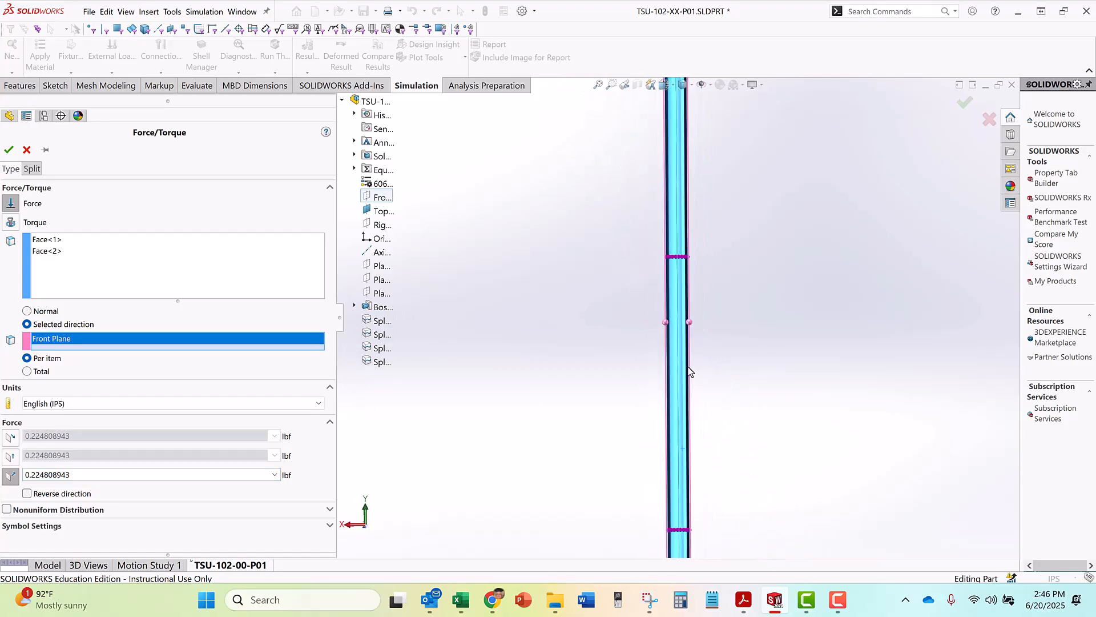
pyautogui.scroll(3, 690, 360)
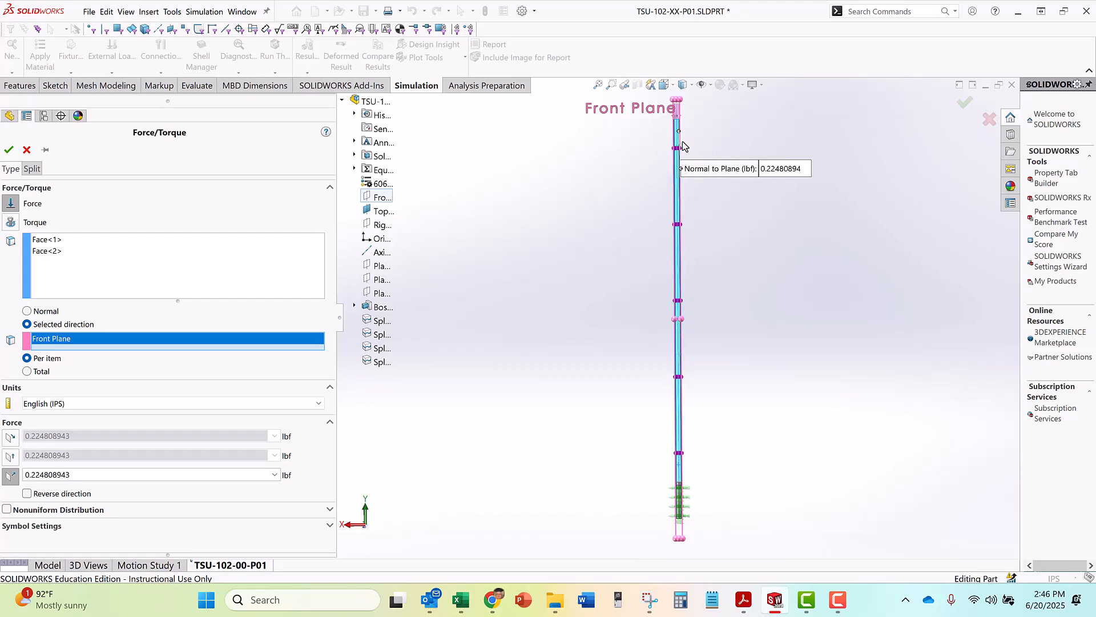
pyautogui.scroll(-3, 679, 148)
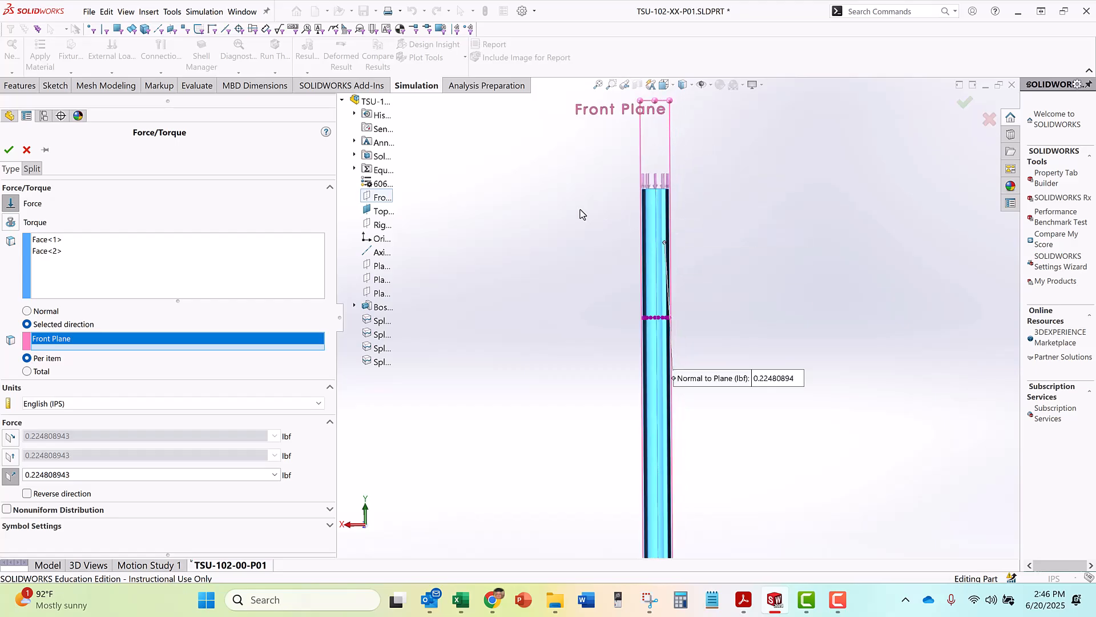
pyautogui.scroll(2, 547, 250)
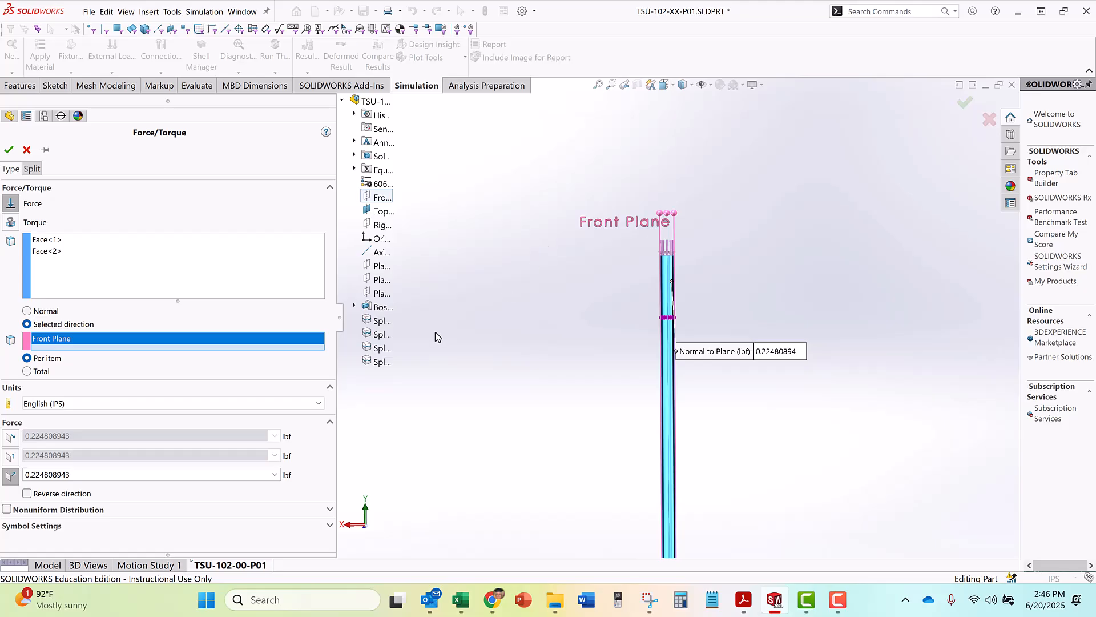
pyautogui.doubleClick(91, 474)
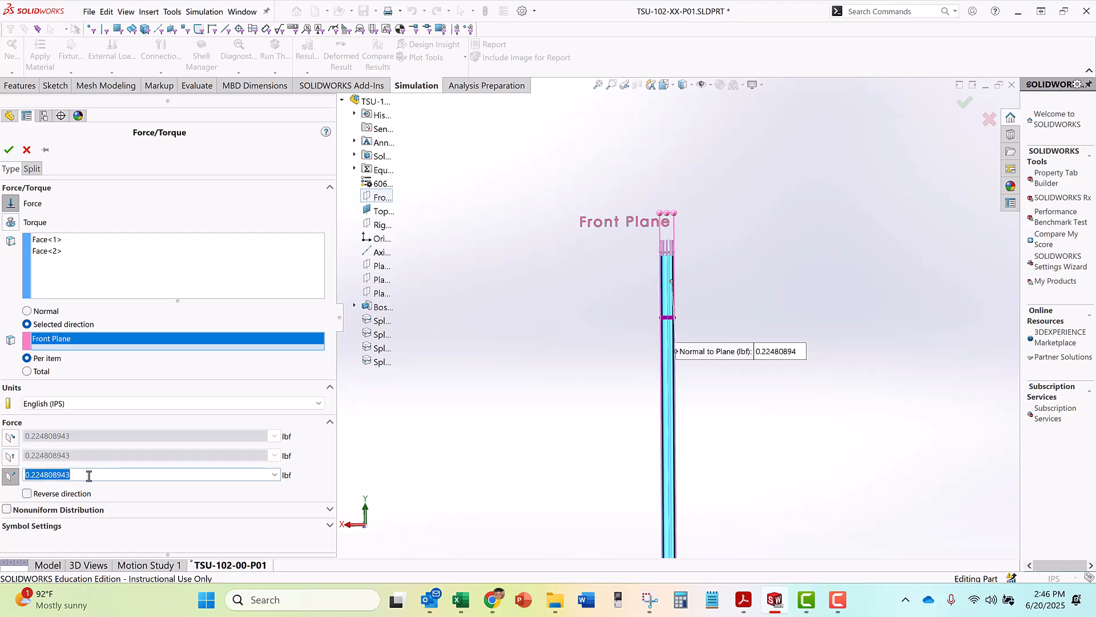
pyautogui.write('100')
pyautogui.click(9, 151)
# Examine the side-force symbols along the tube up close, and view the whole loaded and fixed tube in the dimetric view
pyautogui.press('space')
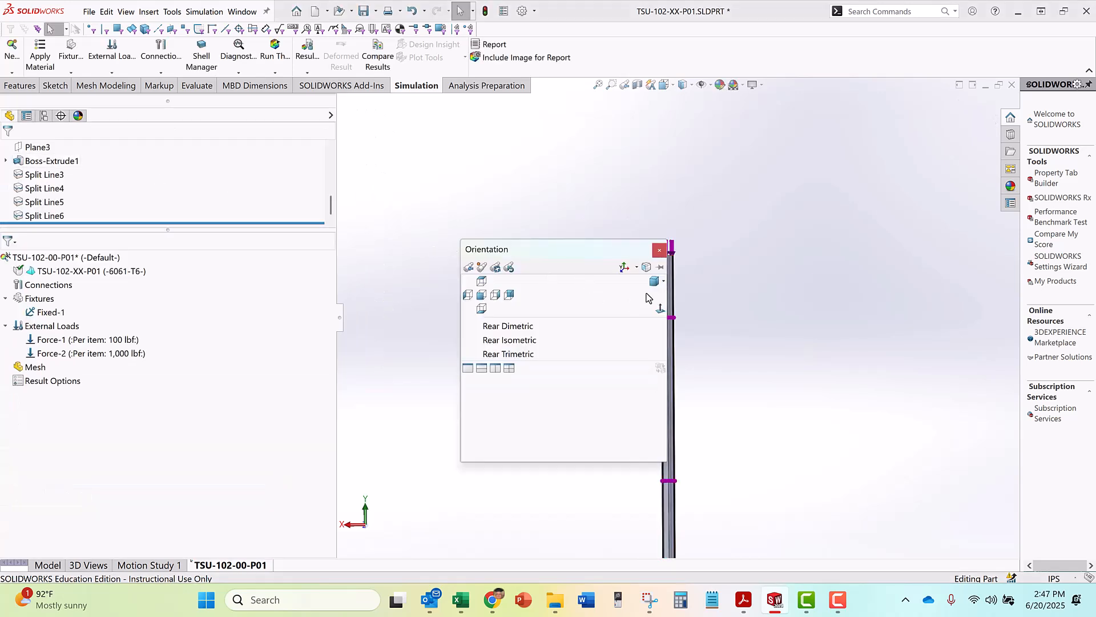
pyautogui.click(654, 280)
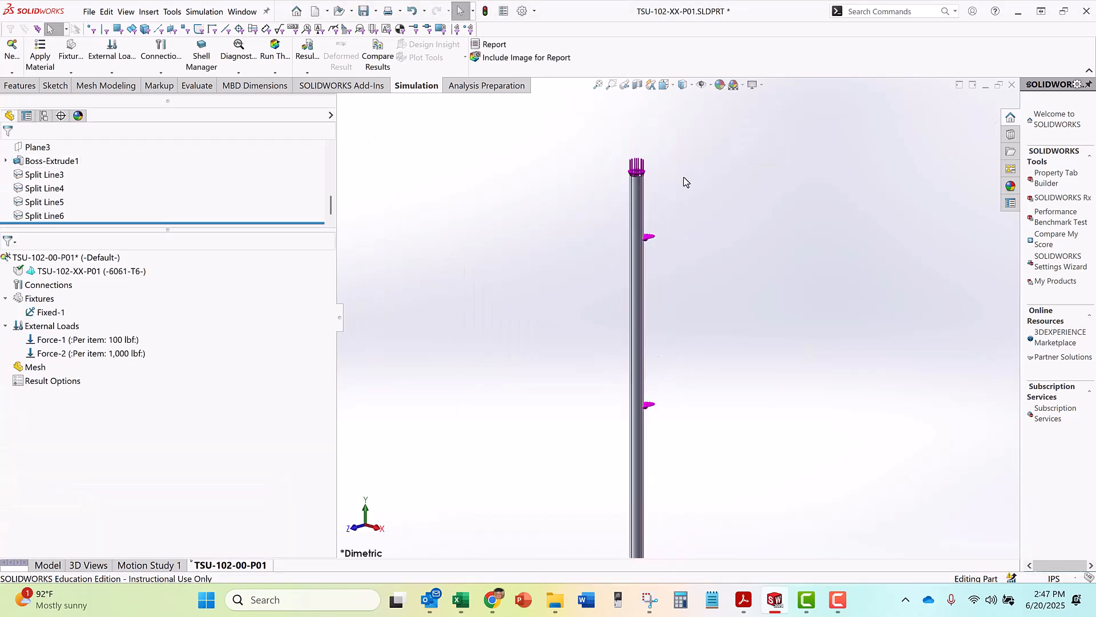
pyautogui.moveTo(667, 303); pyautogui.dragTo(739, 348, button='middle')
pyautogui.scroll(-3, 680, 342)
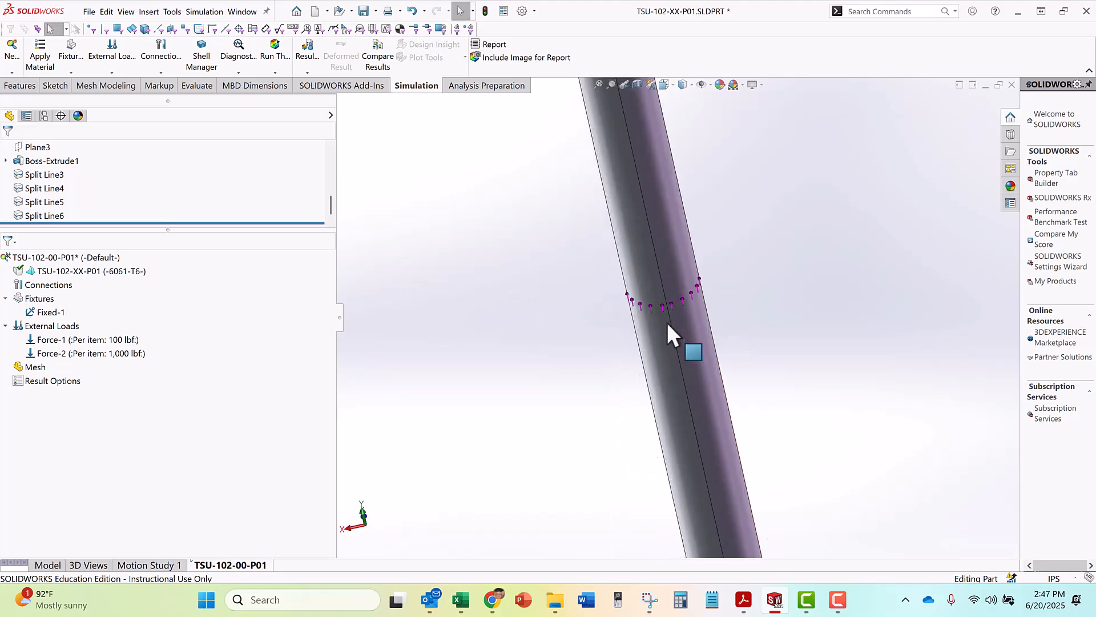
pyautogui.click(666, 308)
pyautogui.press('Escape')
pyautogui.scroll(3, 588, 347)
pyautogui.moveTo(604, 330); pyautogui.dragTo(603, 279, button='middle')
pyautogui.press('space')
pyautogui.click(785, 380)
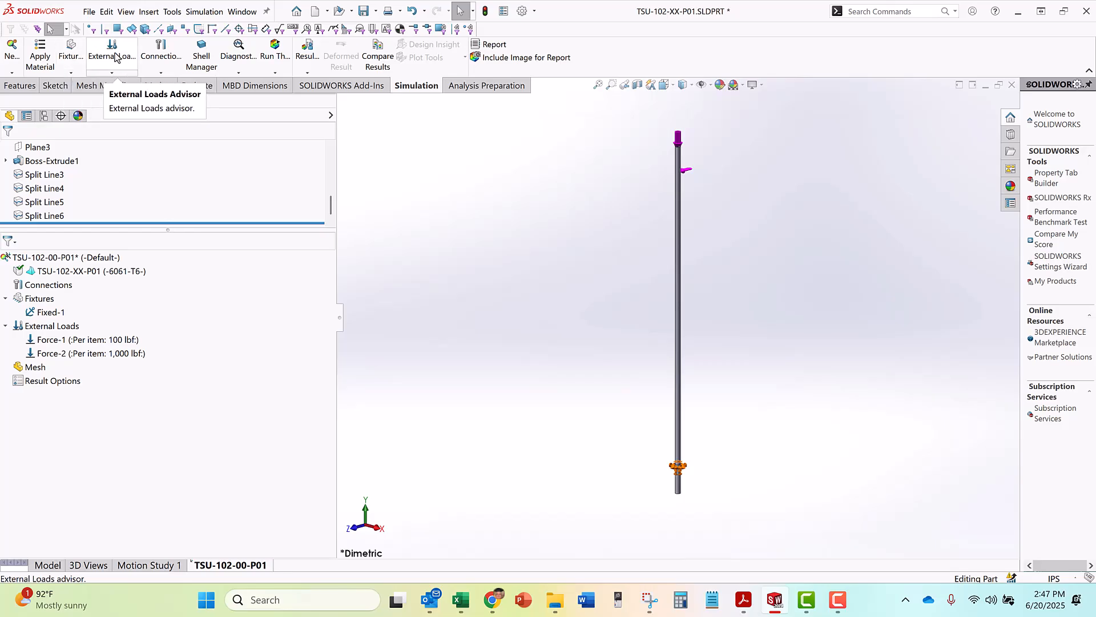
# Create the study's mesh with the mesh density set to the finest end of the scale
pyautogui.click(272, 74)
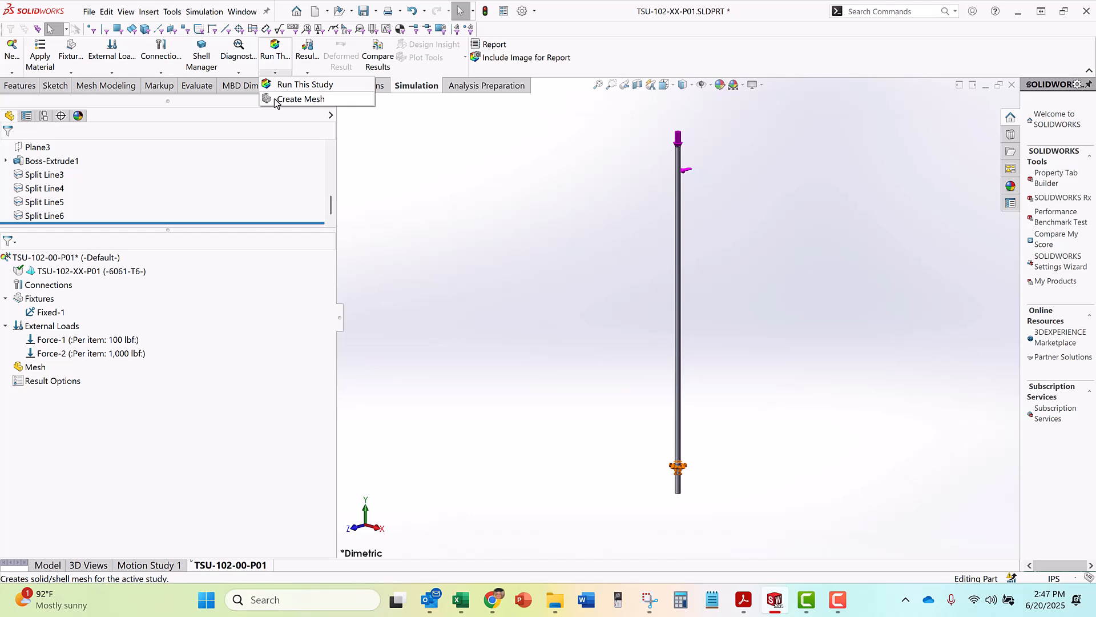
pyautogui.click(301, 99)
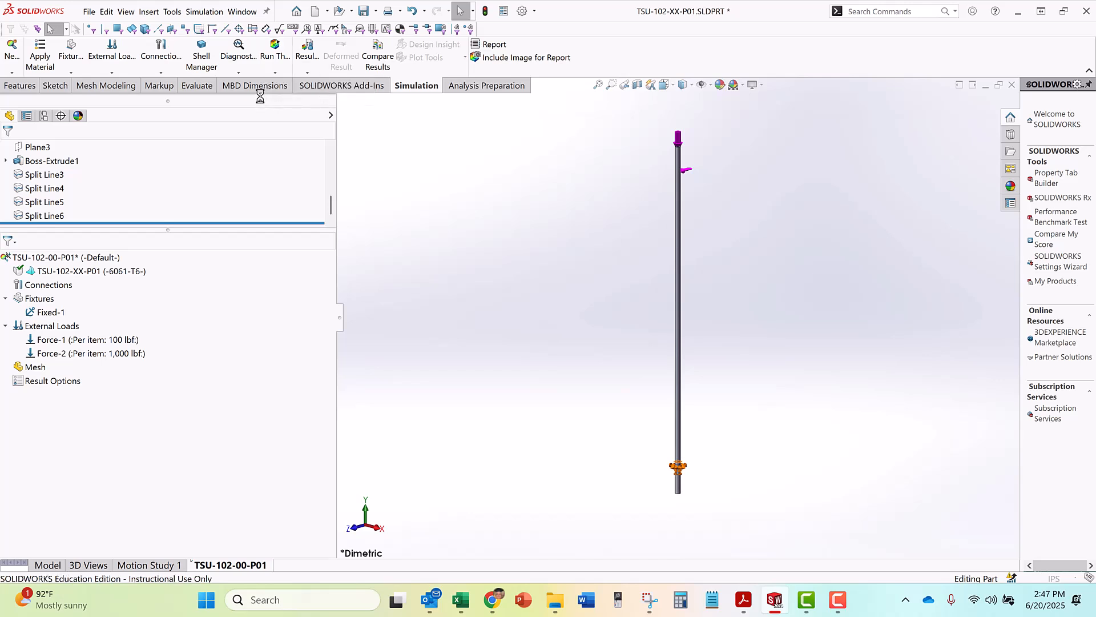
pyautogui.moveTo(174, 201); pyautogui.dragTo(339, 213)
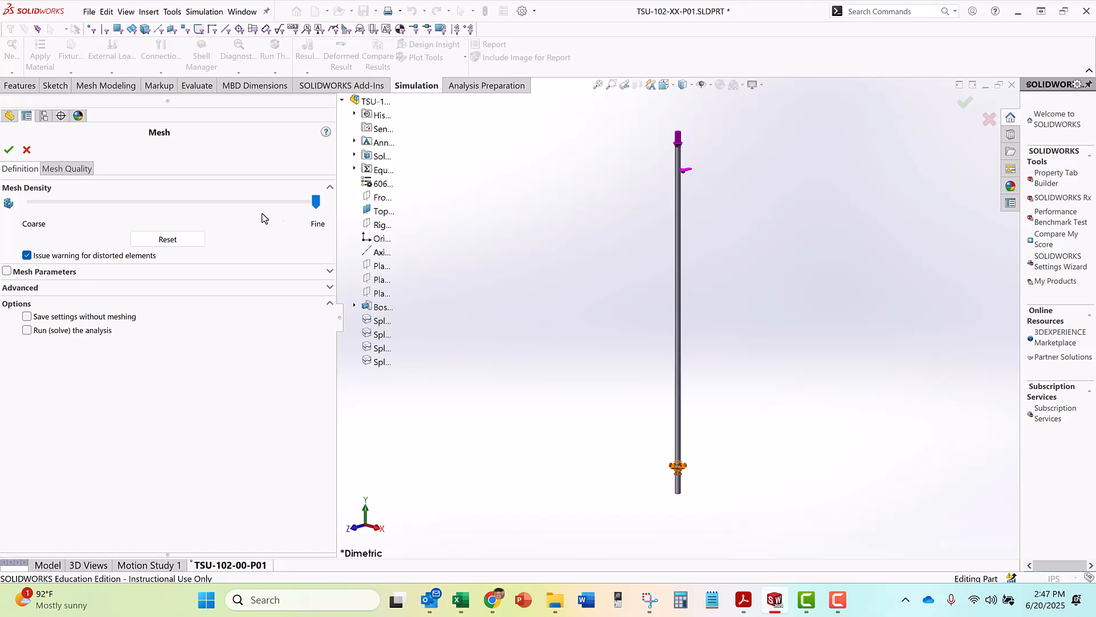
pyautogui.click(9, 149)
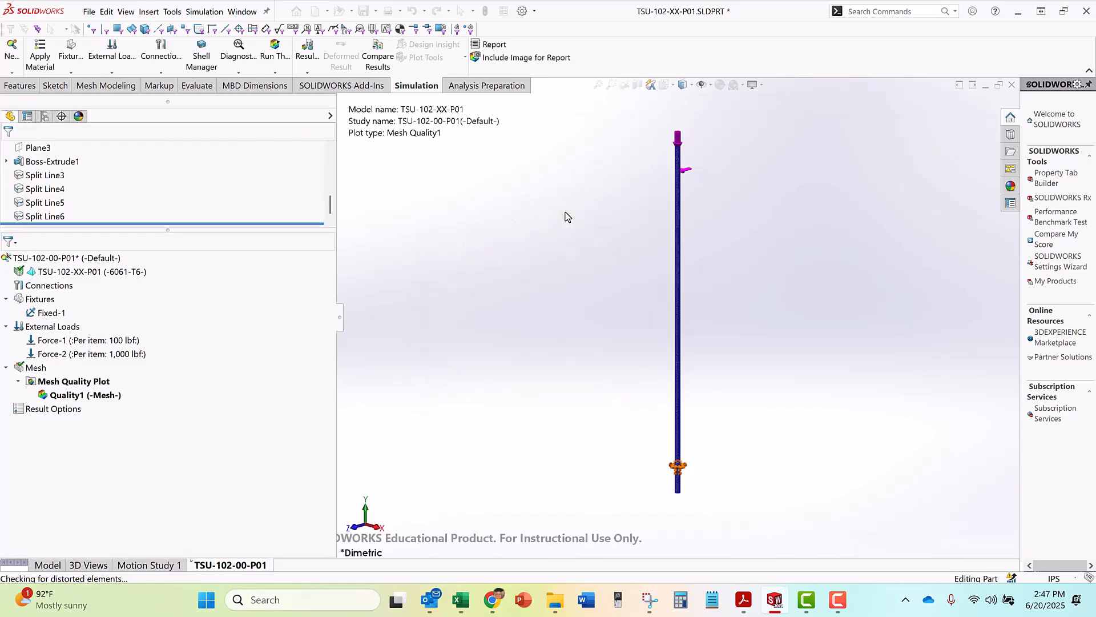
# Examine the mesh elements on the tube's upper rim, inner wall and outer wall up close, and along the tube's length
pyautogui.scroll(-20, 691, 140)
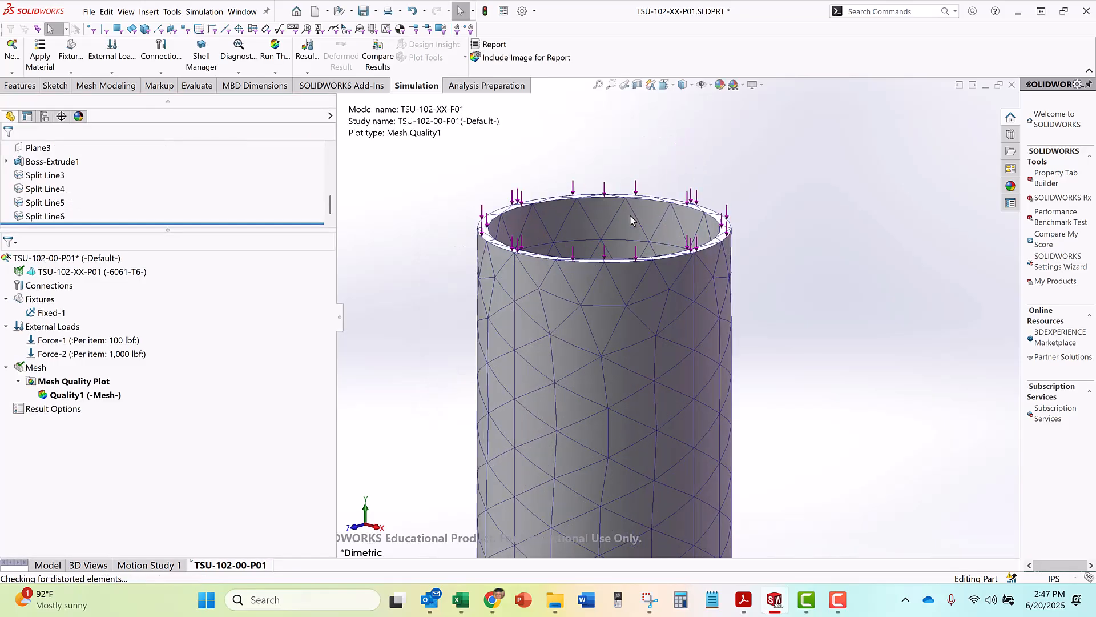
pyautogui.scroll(1, 505, 278)
pyautogui.moveTo(506, 277); pyautogui.dragTo(497, 287, button='middle')
pyautogui.scroll(-1, 496, 285)
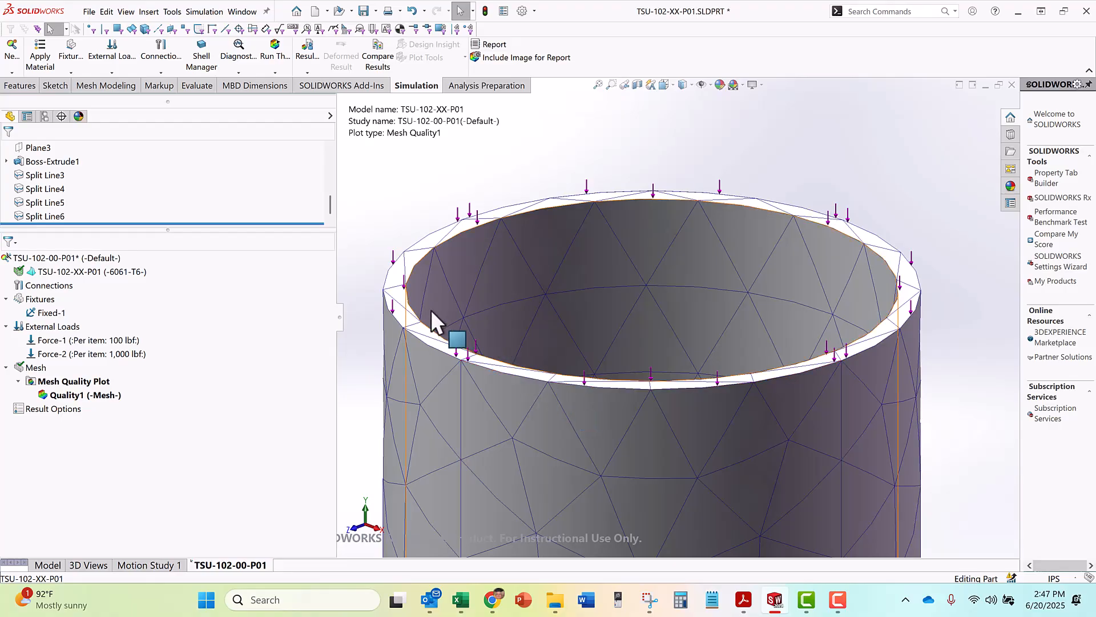
pyautogui.scroll(-3, 440, 308)
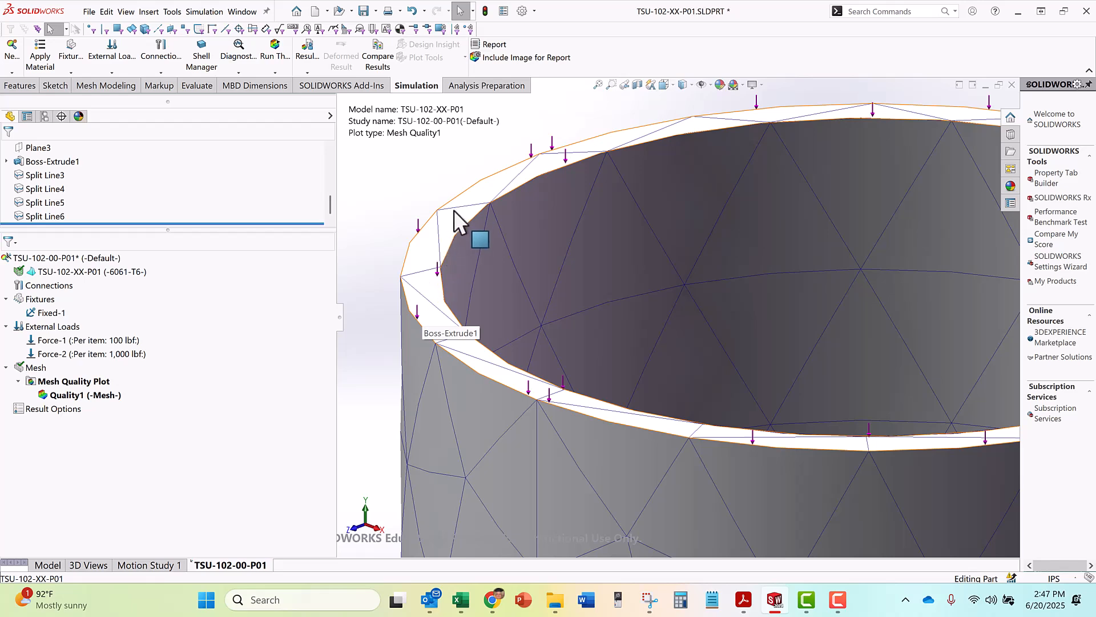
pyautogui.scroll(5, 514, 371)
pyautogui.scroll(-3, 664, 258)
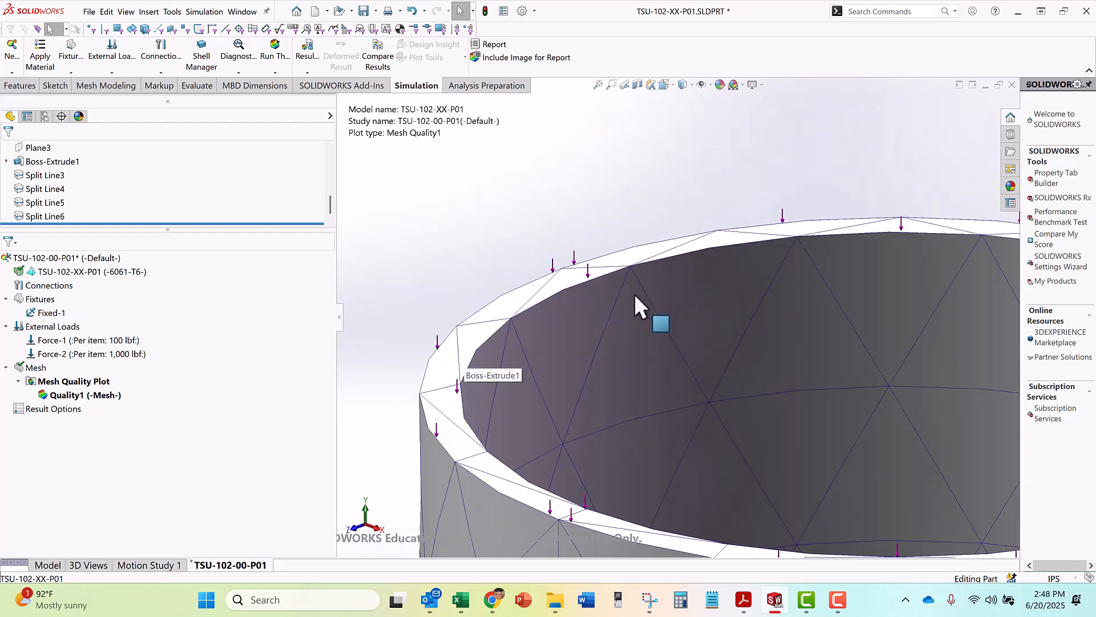
pyautogui.scroll(2, 633, 292)
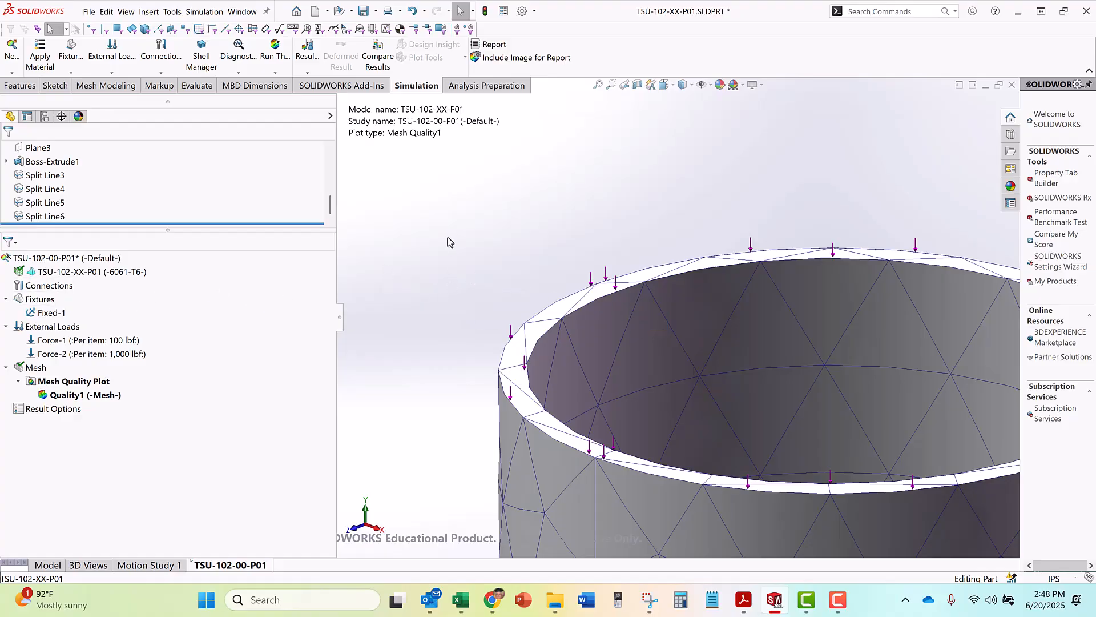
pyautogui.press('f')
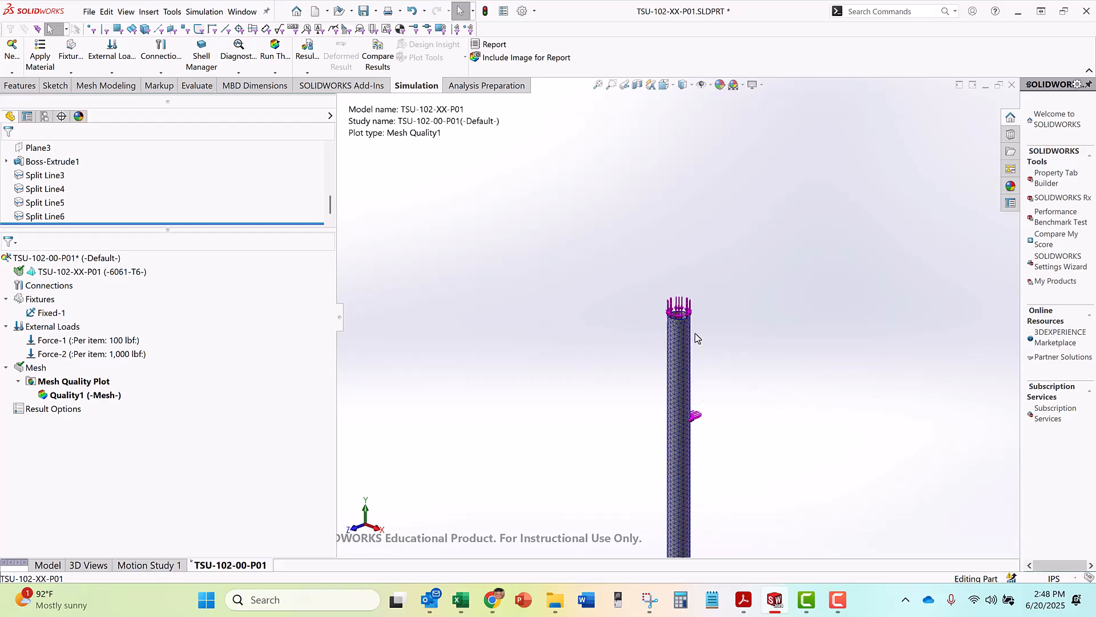
pyautogui.scroll(-5, 694, 334)
pyautogui.scroll(4, 660, 341)
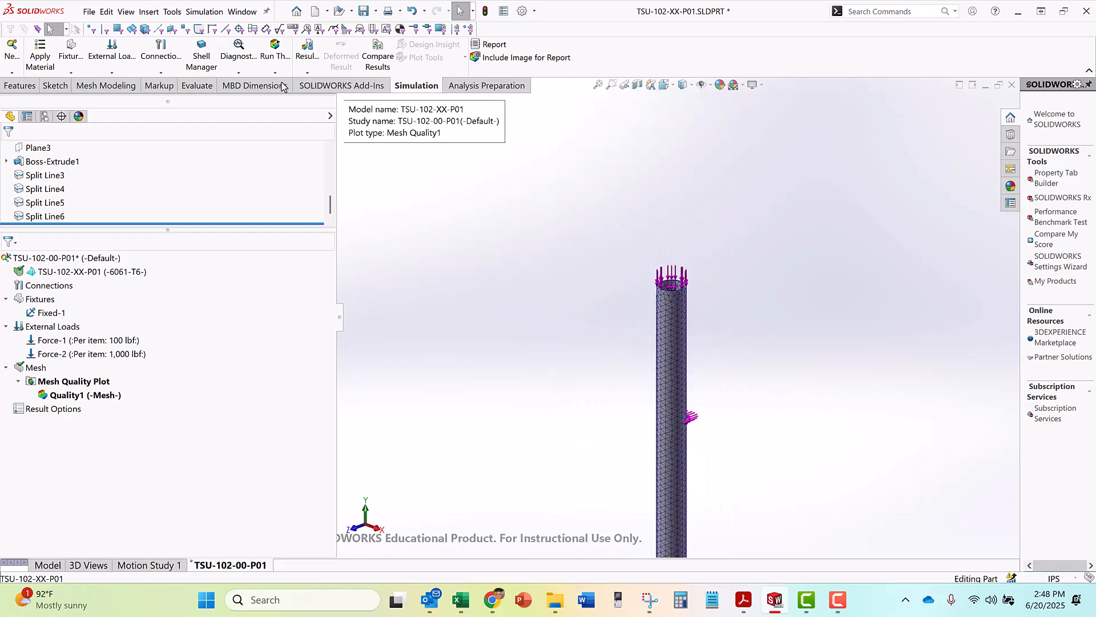
# Save the part as TSU-102-00-P01.SLDPRT in the Project 01 folder, replacing the existing file and copying the result files
pyautogui.click(89, 13)
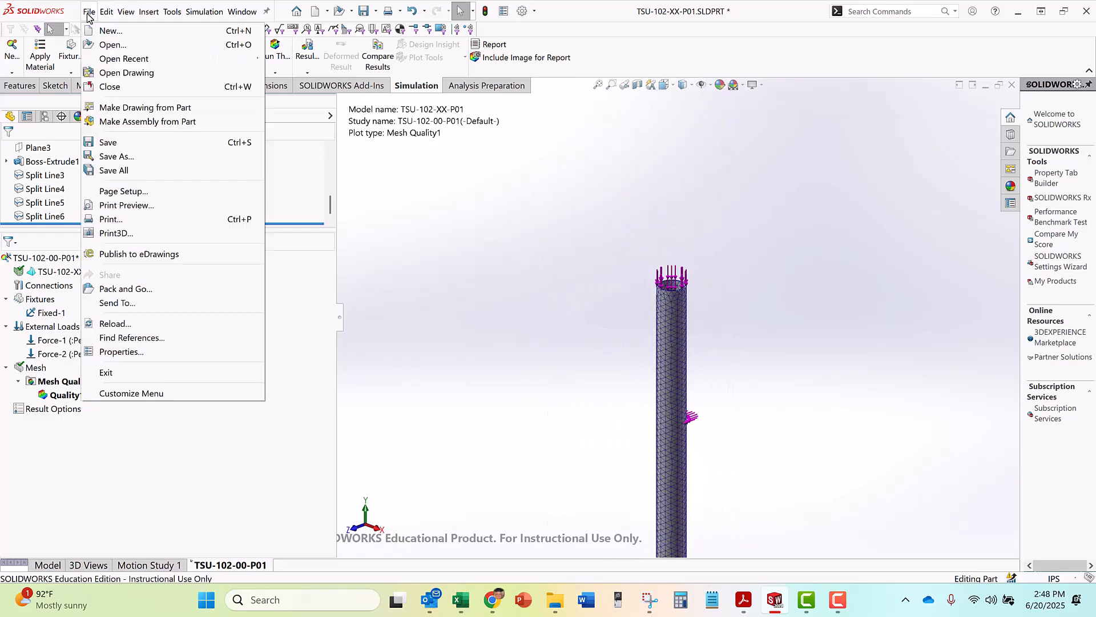
pyautogui.click(547, 220)
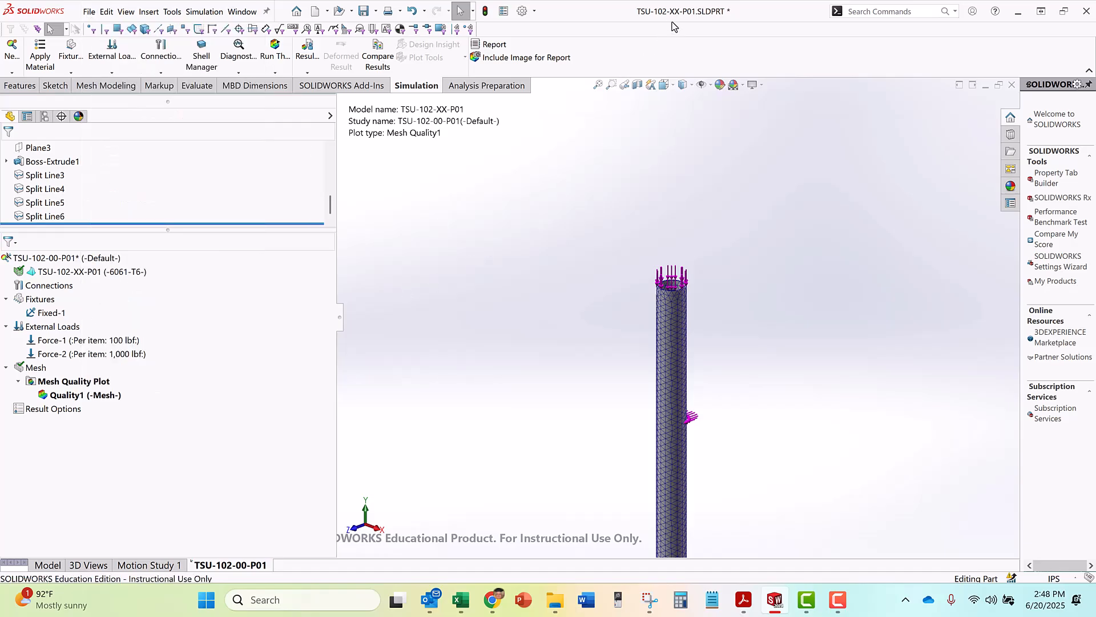
pyautogui.click(89, 12)
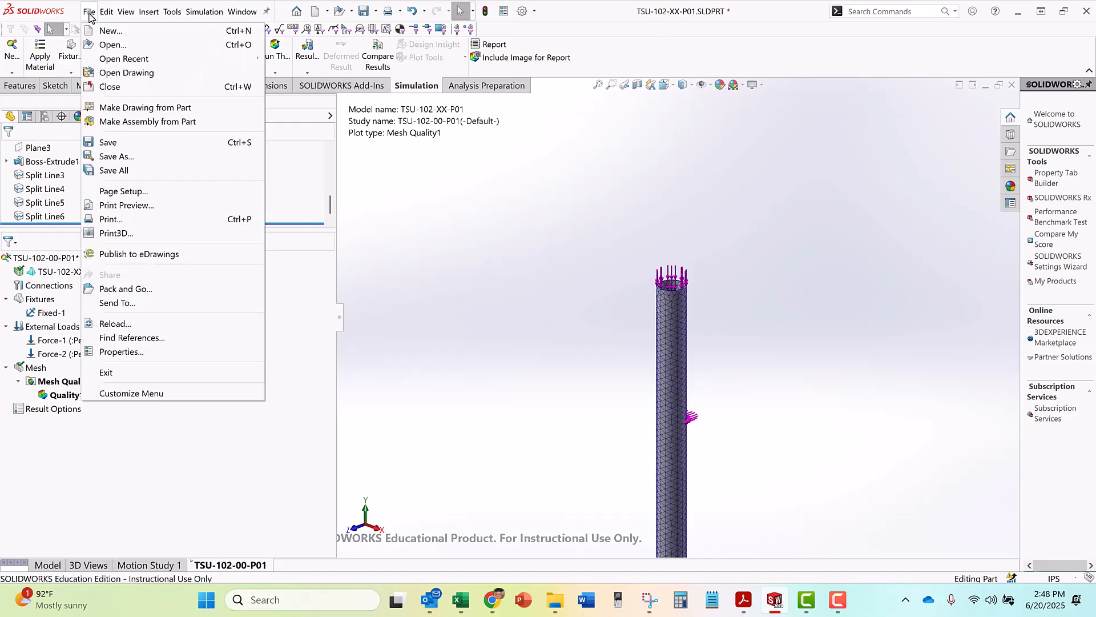
pyautogui.click(116, 156)
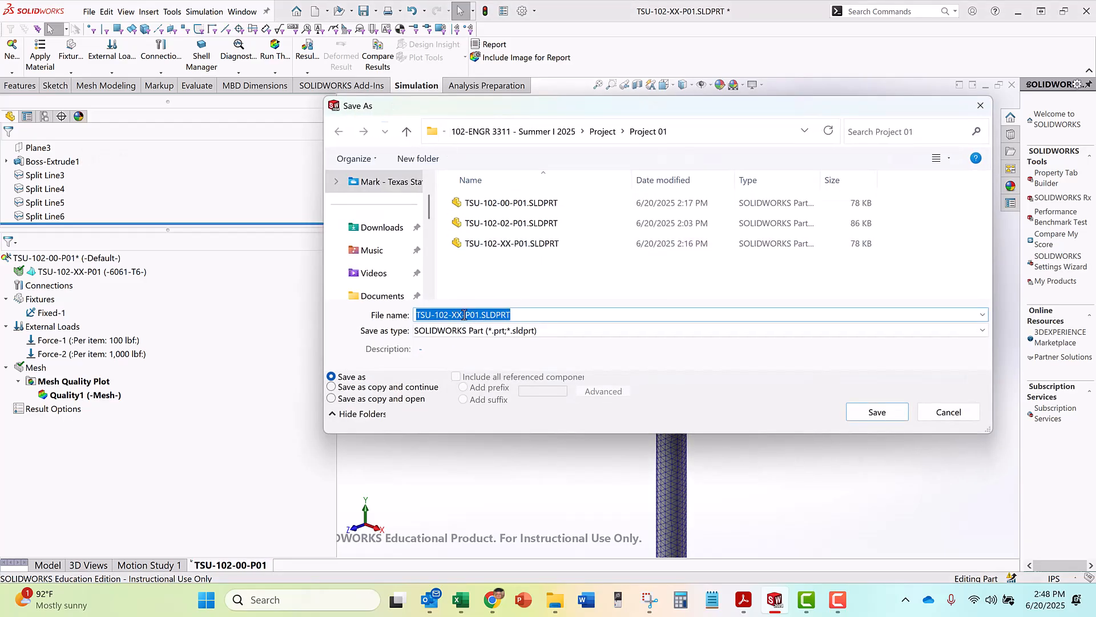
pyautogui.click(463, 315)
pyautogui.press('BackSpace')
pyautogui.press('BackSpace')
pyautogui.write('00')
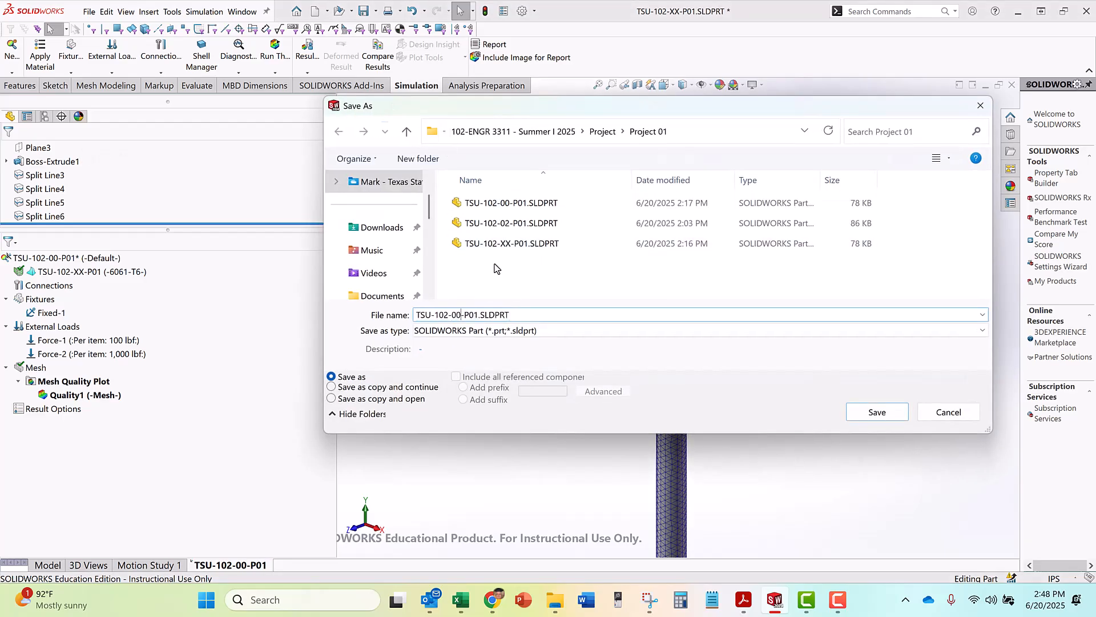
pyautogui.click(877, 412)
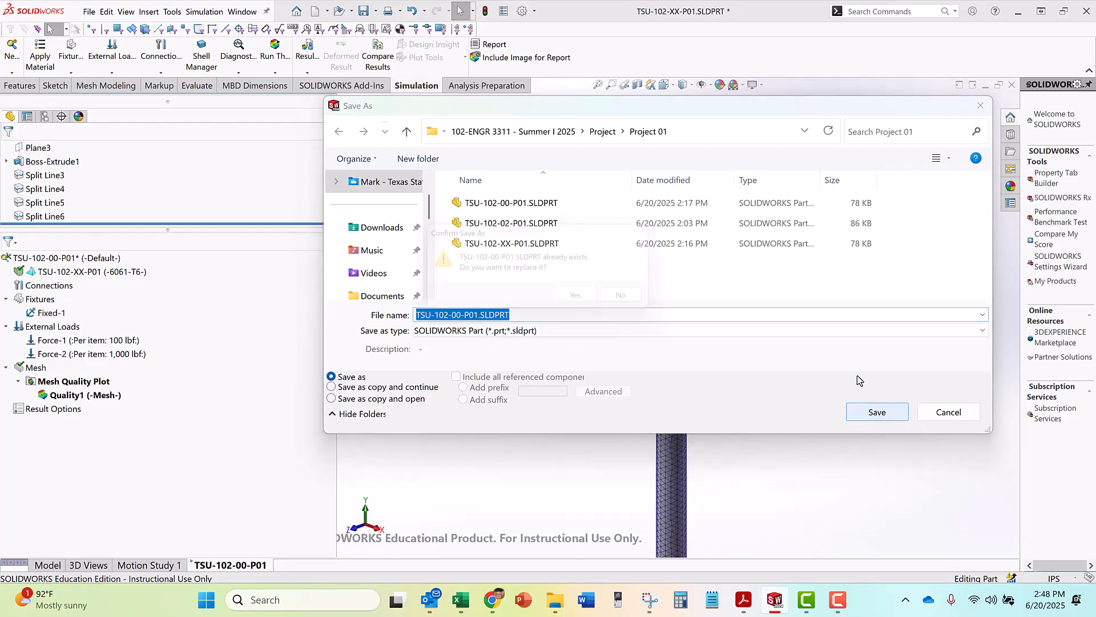
pyautogui.click(596, 295)
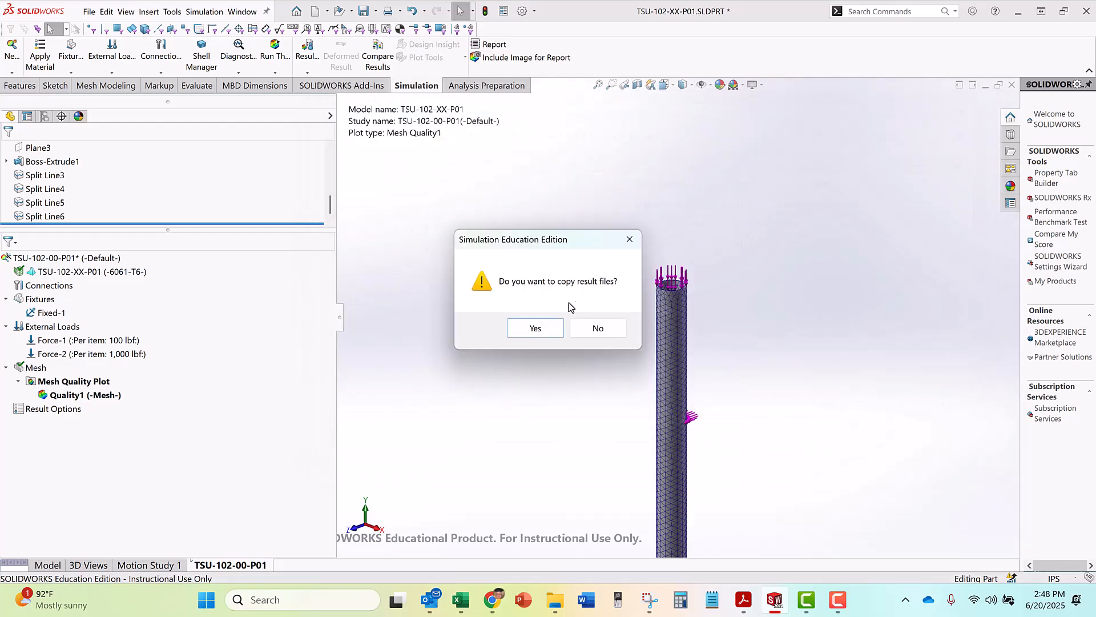
pyautogui.click(593, 330)
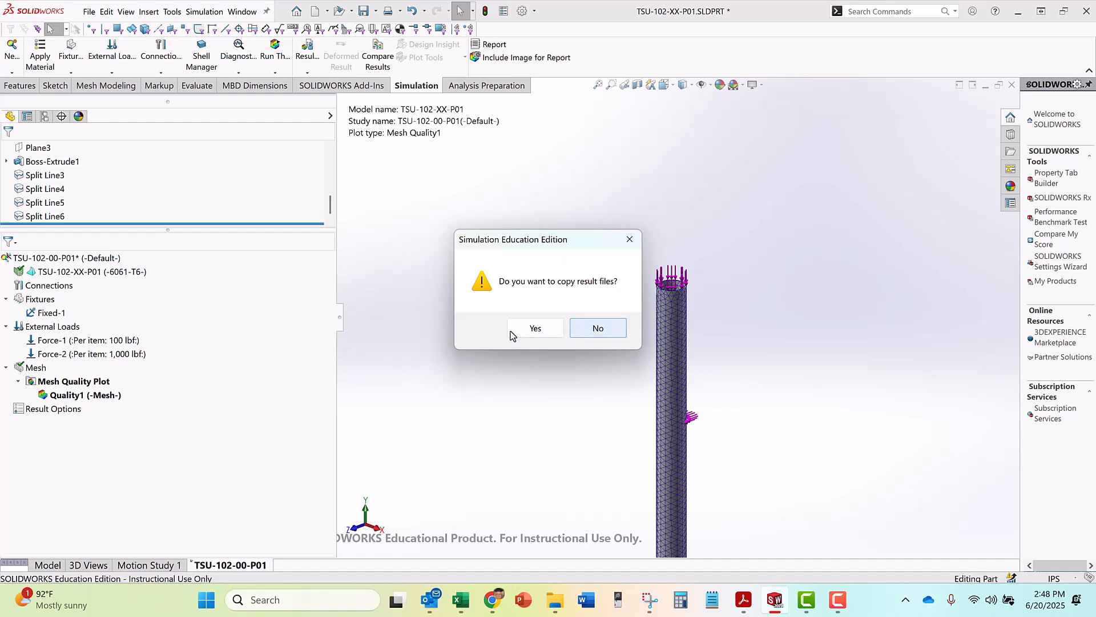
pyautogui.click(533, 329)
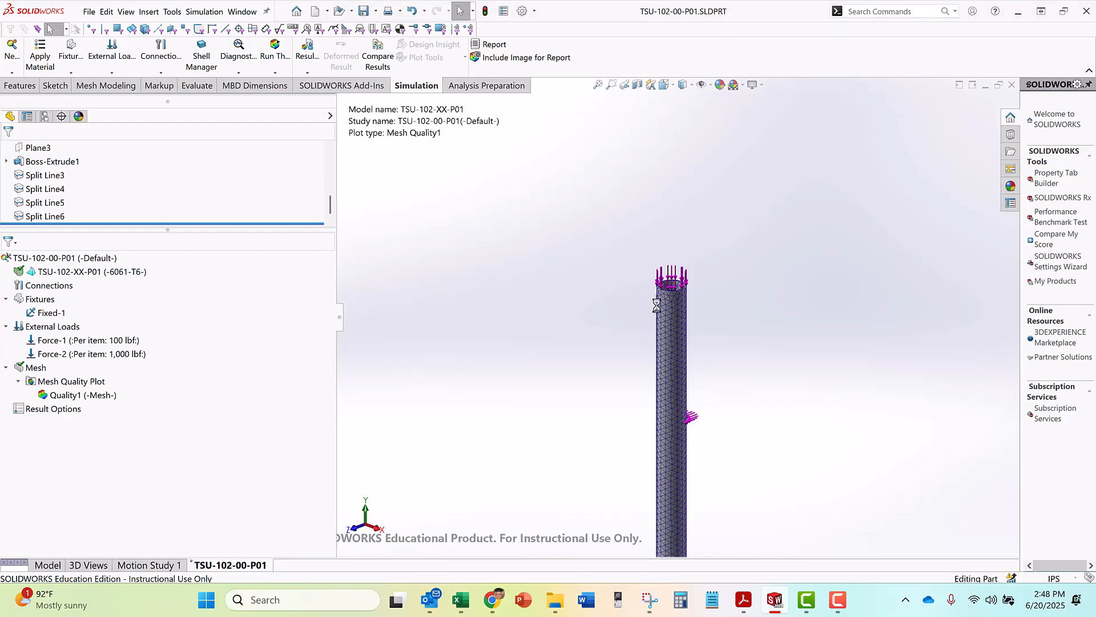
# Run the study, read the full excessive-displacement message, and choose to solve with small displacement
pyautogui.click(276, 55)
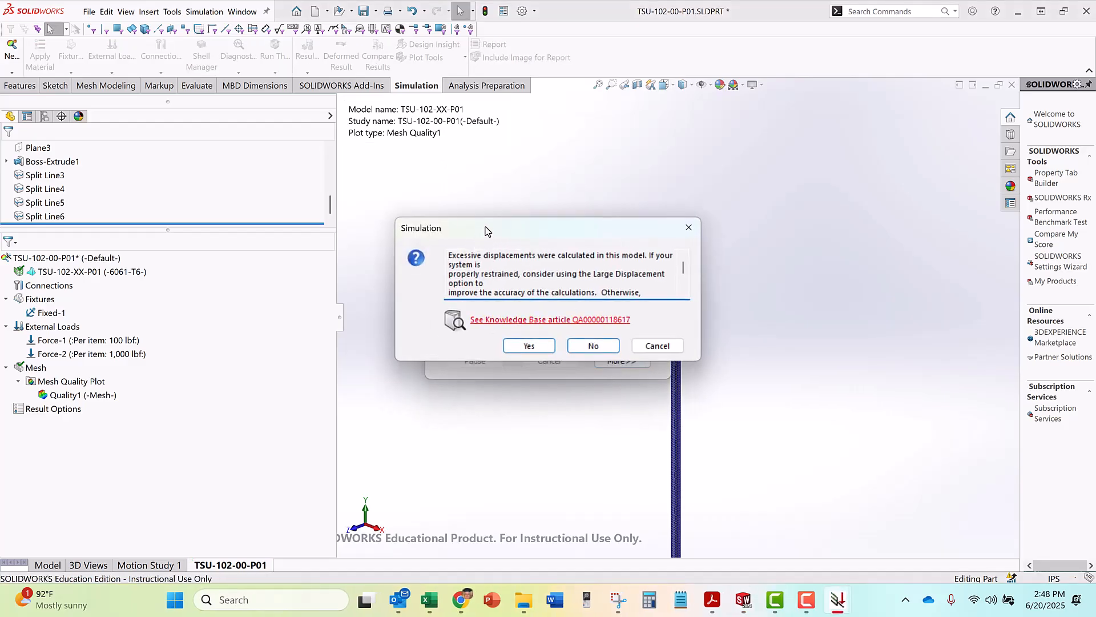
pyautogui.moveTo(485, 227); pyautogui.dragTo(475, 155)
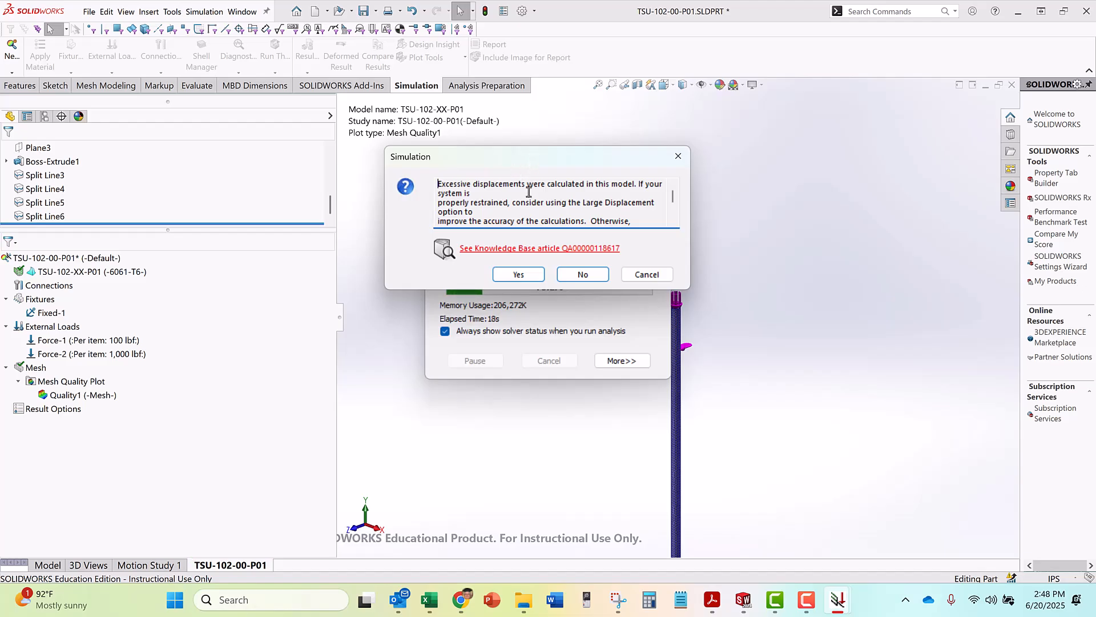
pyautogui.moveTo(672, 199); pyautogui.dragTo(668, 213)
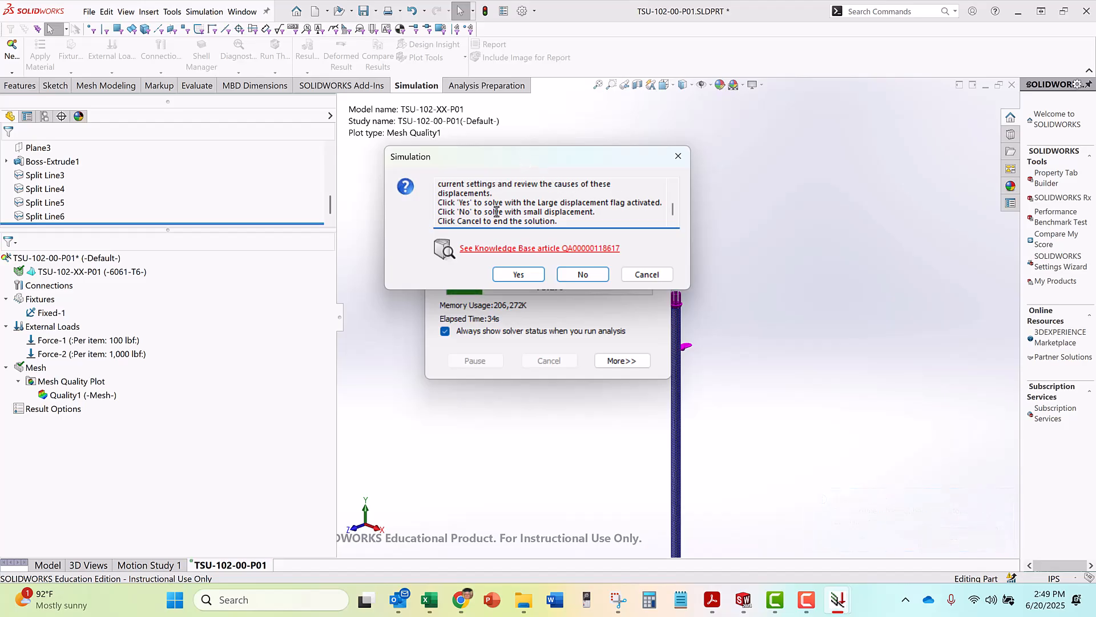
pyautogui.click(581, 277)
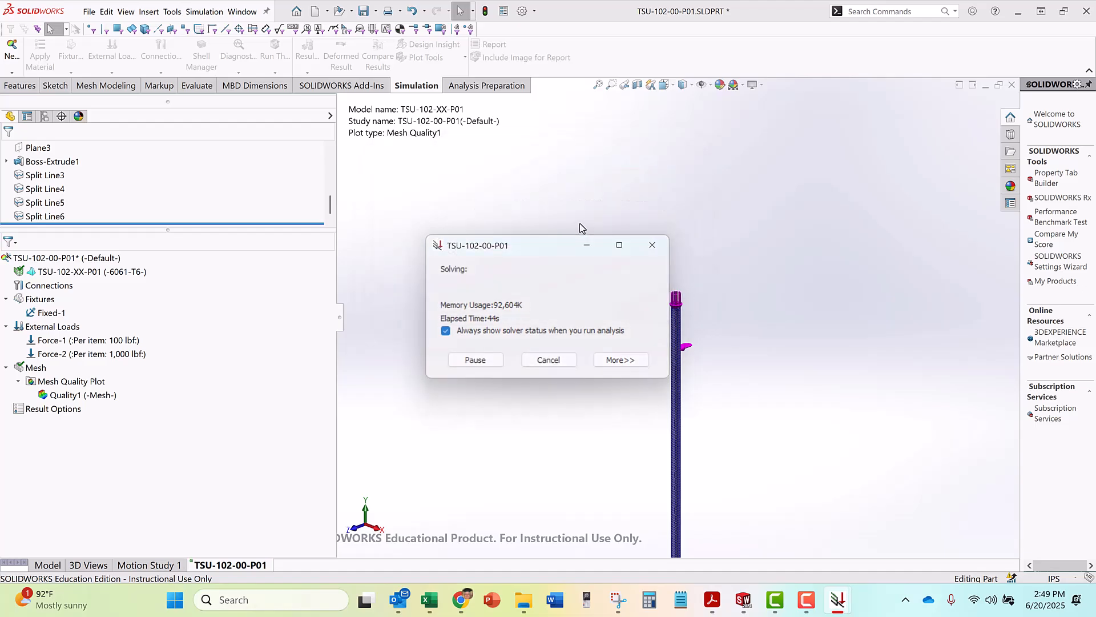
# View the whole deformed tube in the von Mises stress plot and save the part
pyautogui.scroll(8, 526, 258)
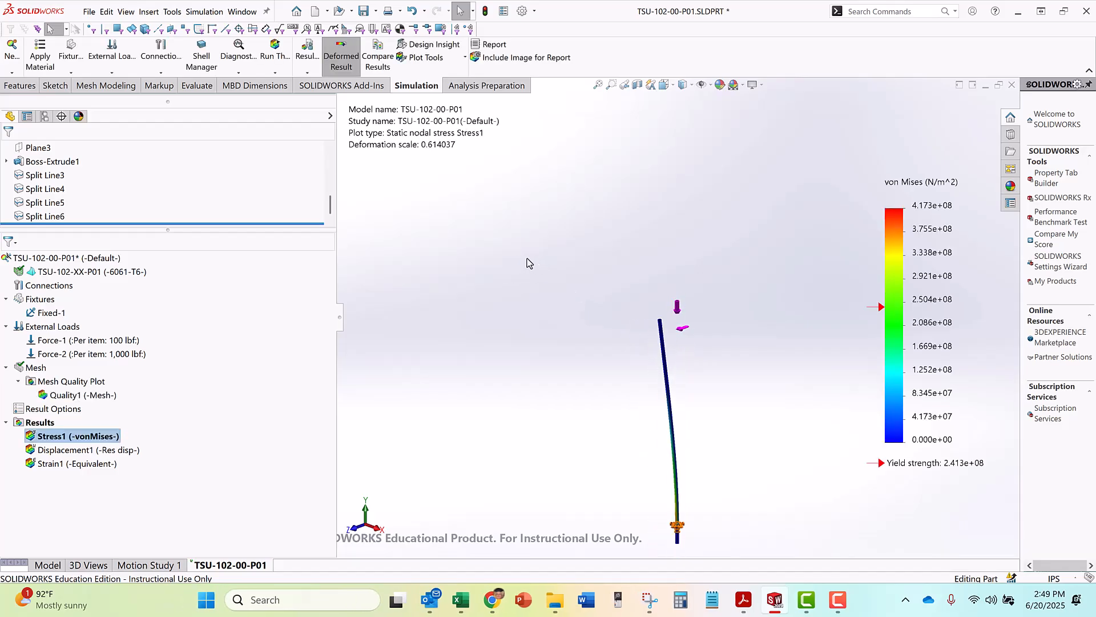
pyautogui.scroll(-2, 727, 345)
pyautogui.scroll(-2, 726, 345)
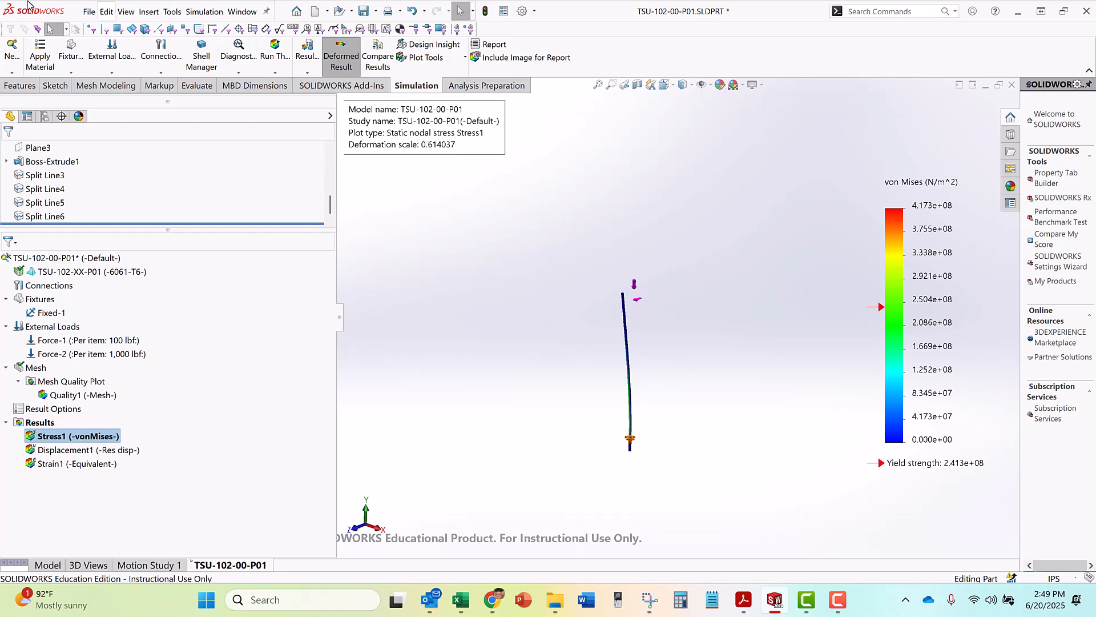
pyautogui.click(90, 12)
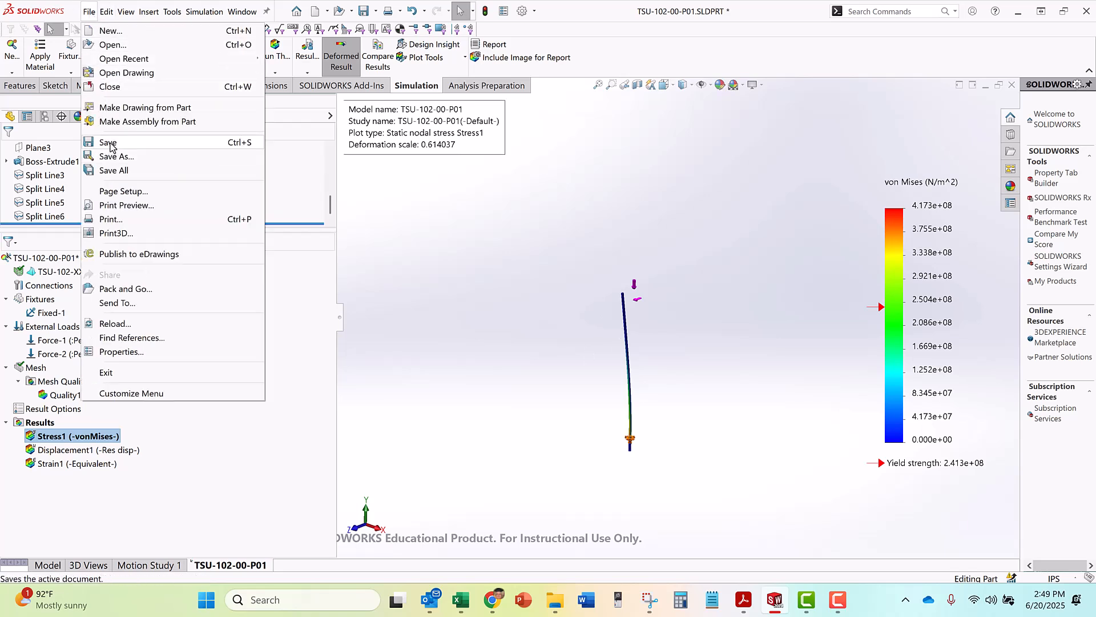
pyautogui.click(109, 143)
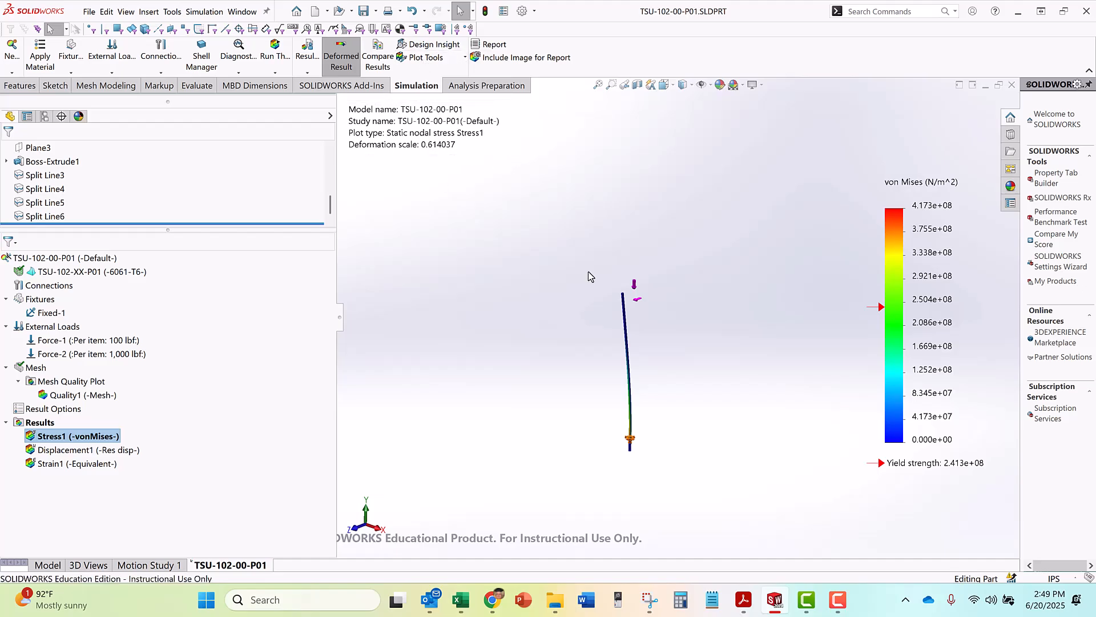
# Turn off the deformed result so the von Mises stress plot is displayed on the undeformed tube
pyautogui.press('space')
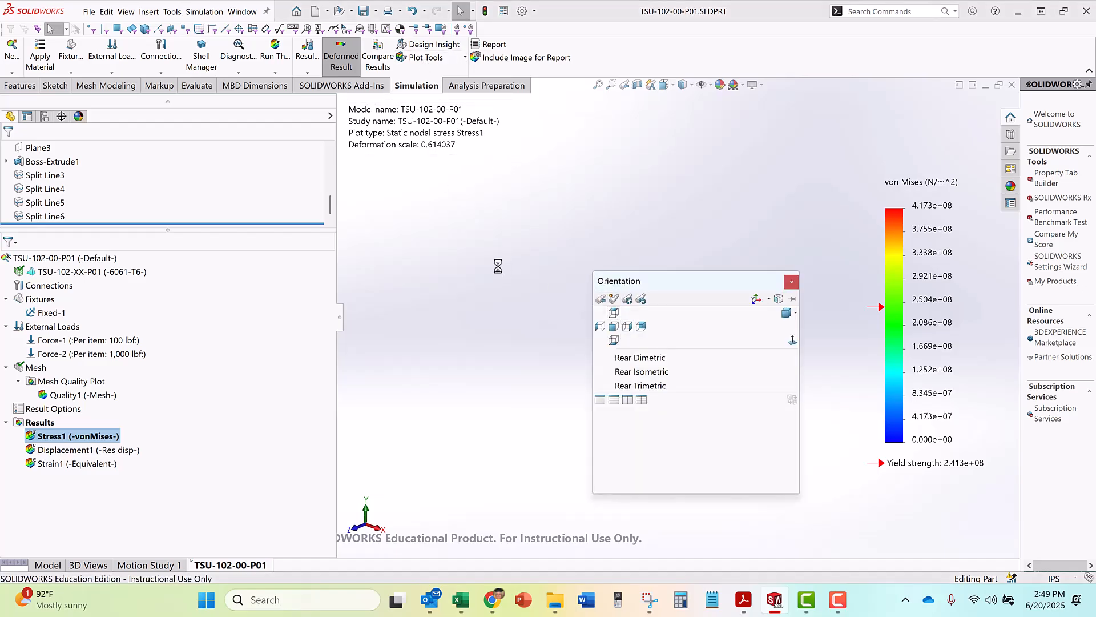
pyautogui.click(498, 266)
pyautogui.scroll(-5, 624, 439)
pyautogui.scroll(3, 646, 376)
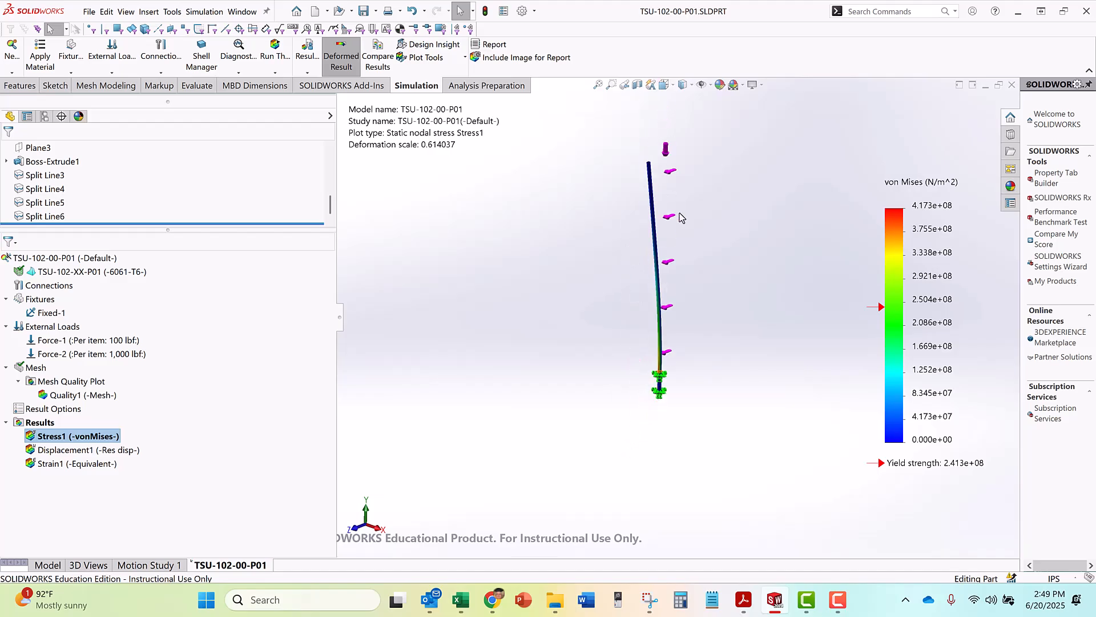
pyautogui.click(339, 62)
pyautogui.scroll(-8, 690, 170)
pyautogui.scroll(8, 673, 258)
pyautogui.moveTo(682, 407)
pyautogui.mouseDown(button='middle')
pyautogui.moveTo(683, 428)
pyautogui.moveTo(678, 413)
pyautogui.mouseUp(button='middle')
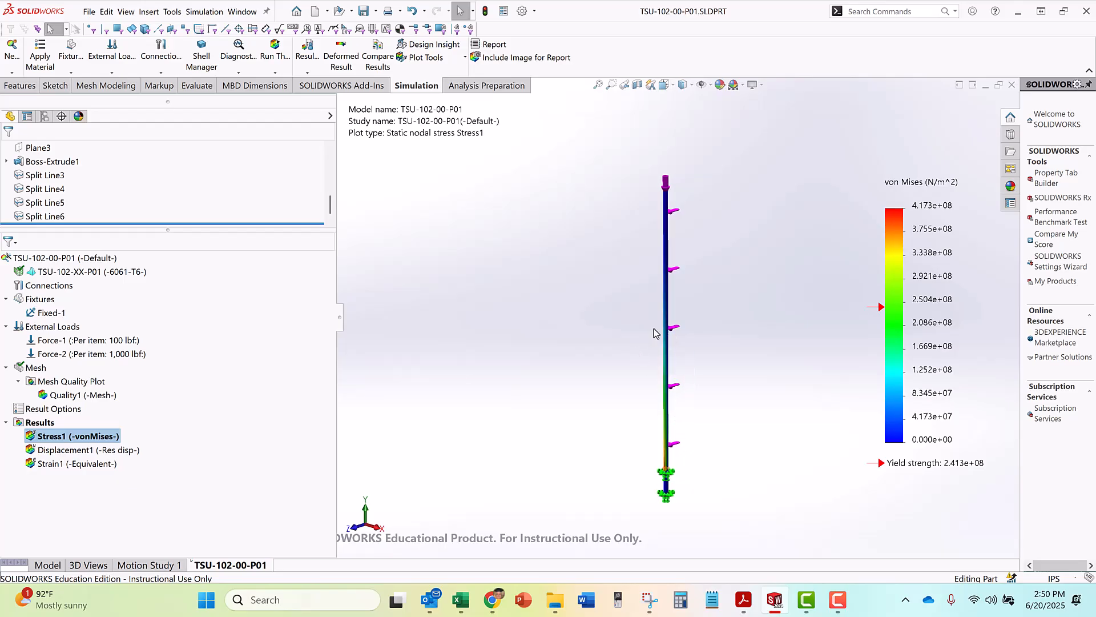
# Examine the von Mises stress where the fixed lower section begins, and select the Top Plane there
pyautogui.scroll(-10, 674, 451)
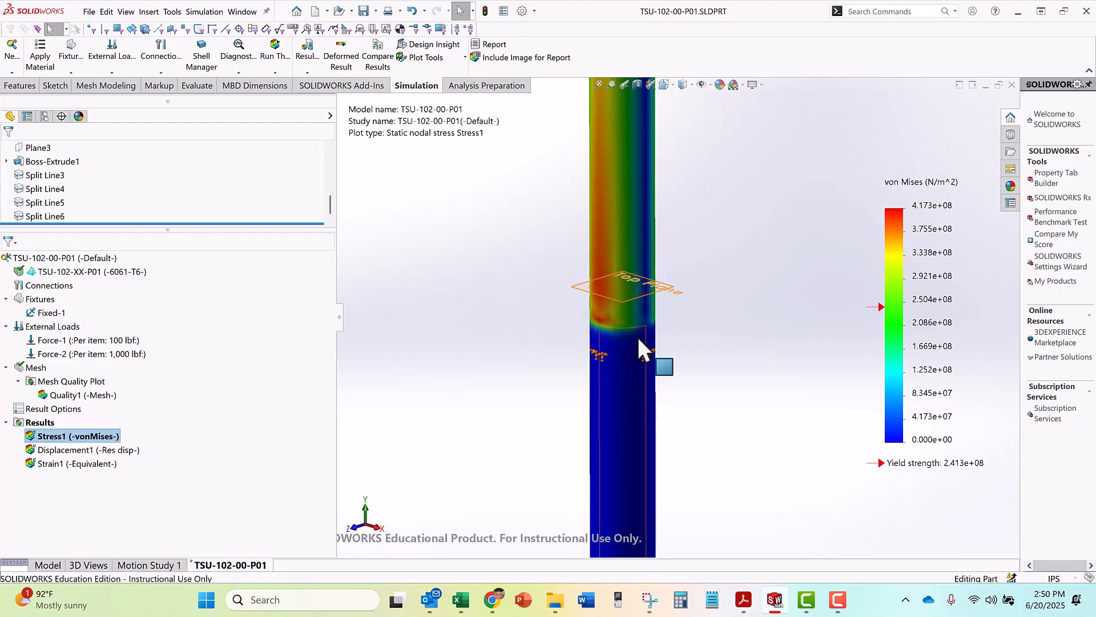
pyautogui.click(671, 288)
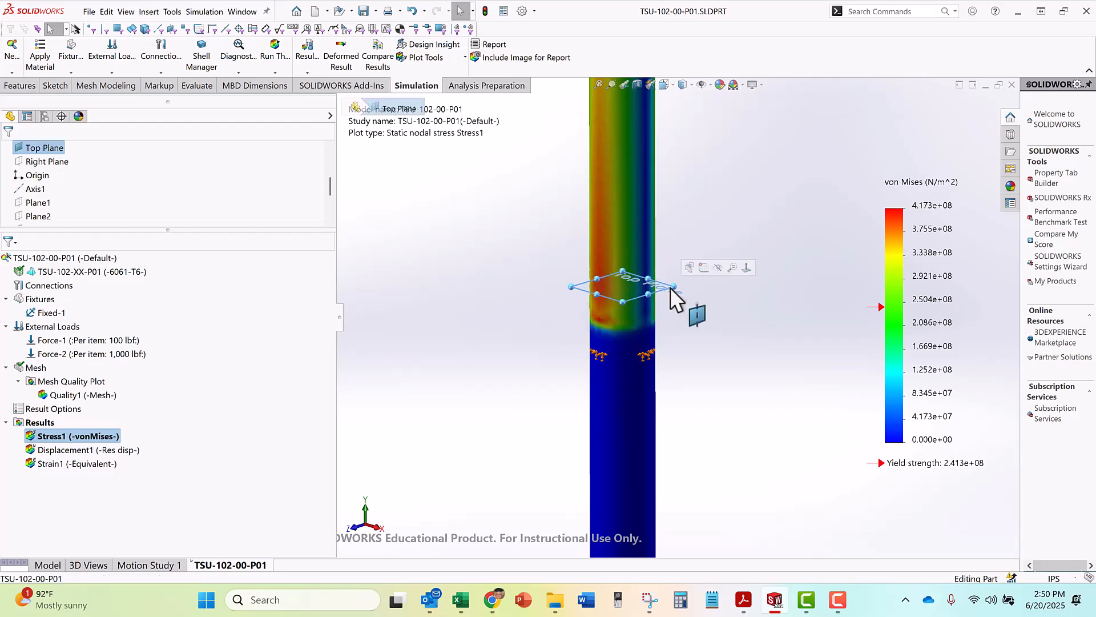
pyautogui.scroll(-2, 557, 318)
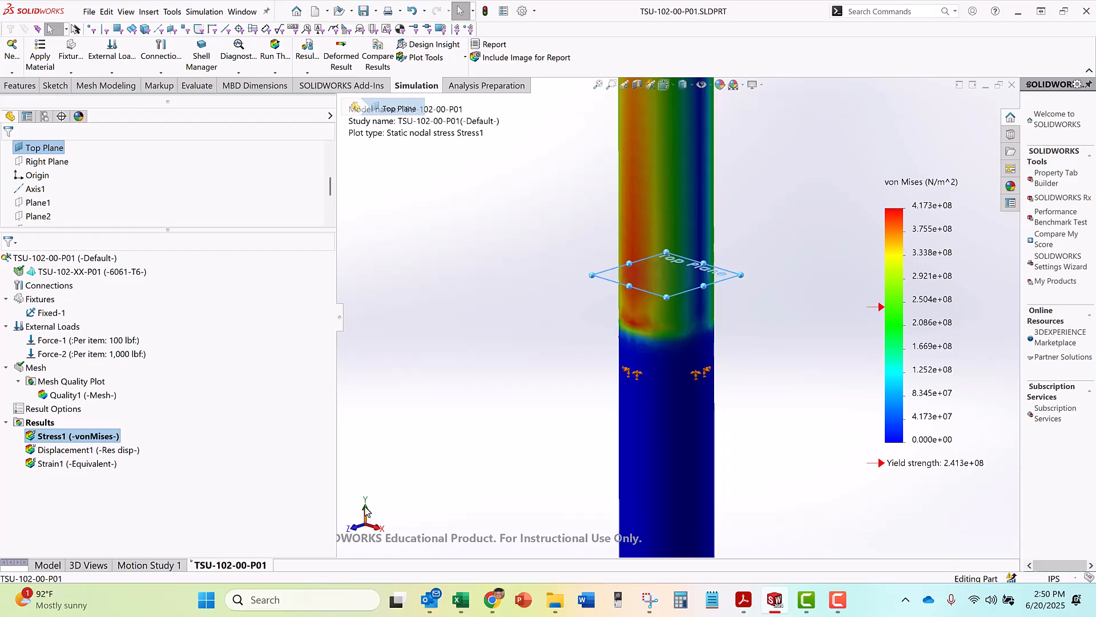
pyautogui.press('z')
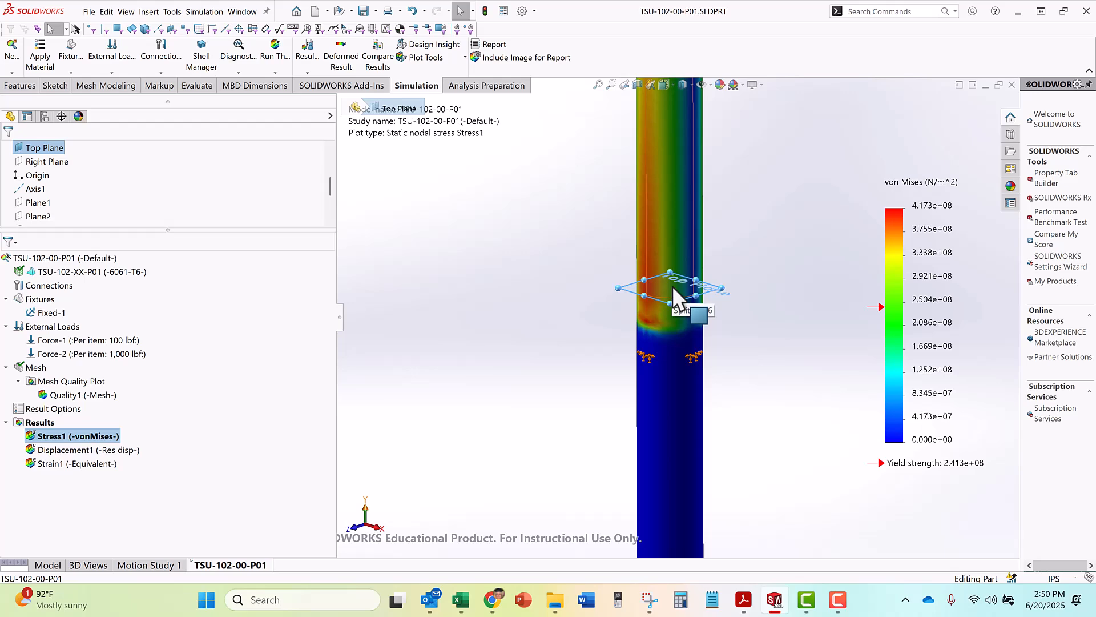
# Define a new stress plot of SY: Y Normal Stress in psi, with the Top Plane as reference geometry
pyautogui.scroll(-2, 114, 188)
pyautogui.click(40, 422)
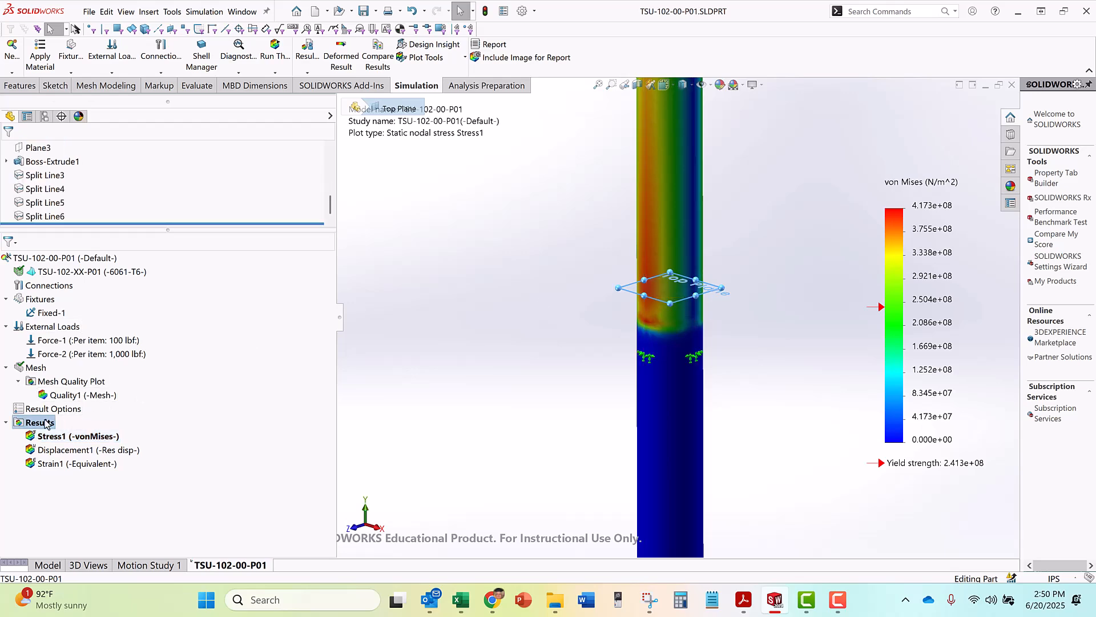
pyautogui.rightClick(46, 423)
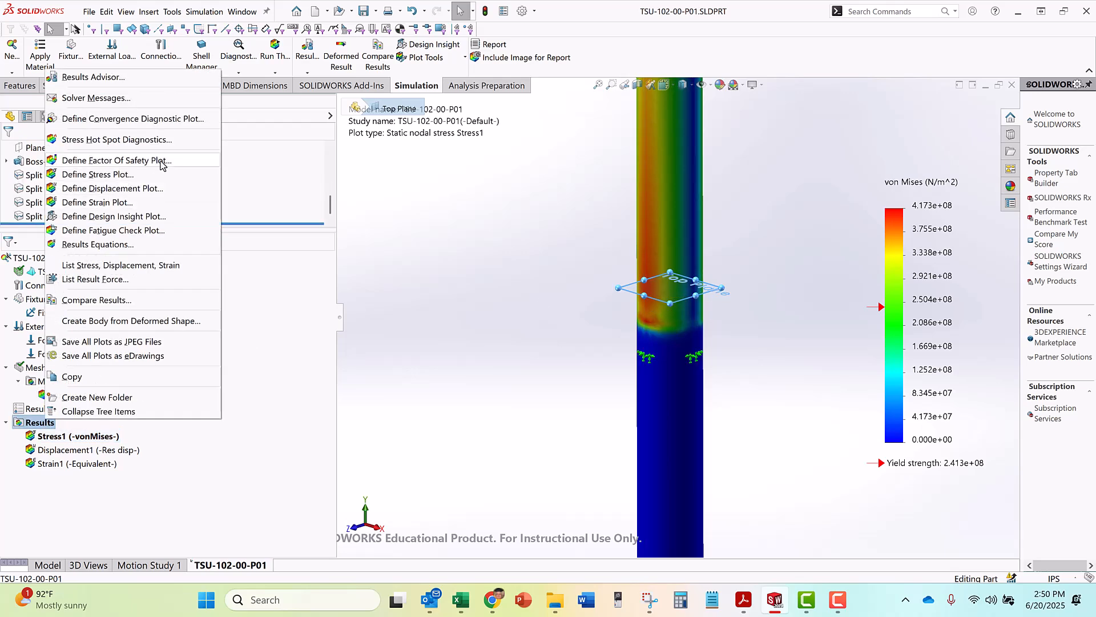
pyautogui.click(122, 175)
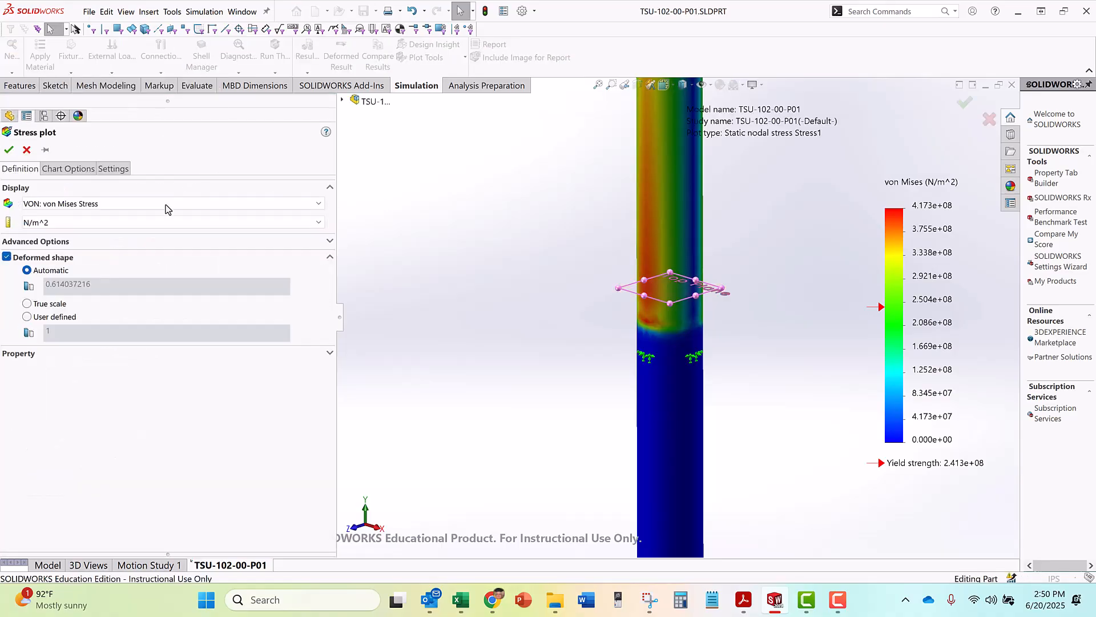
pyautogui.click(125, 205)
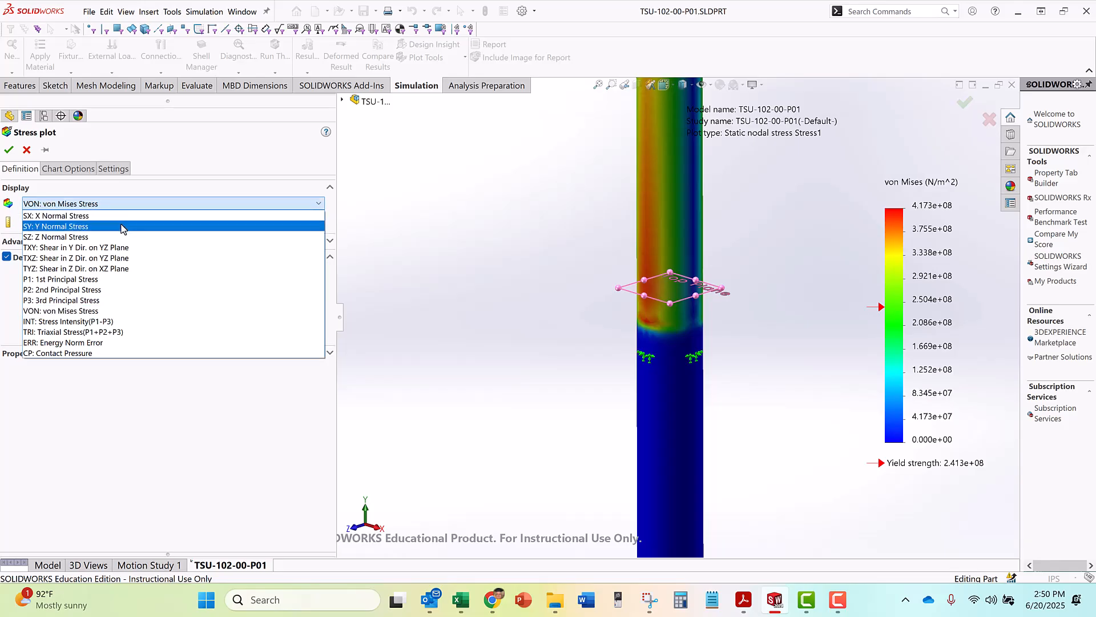
pyautogui.click(122, 226)
pyautogui.click(98, 223)
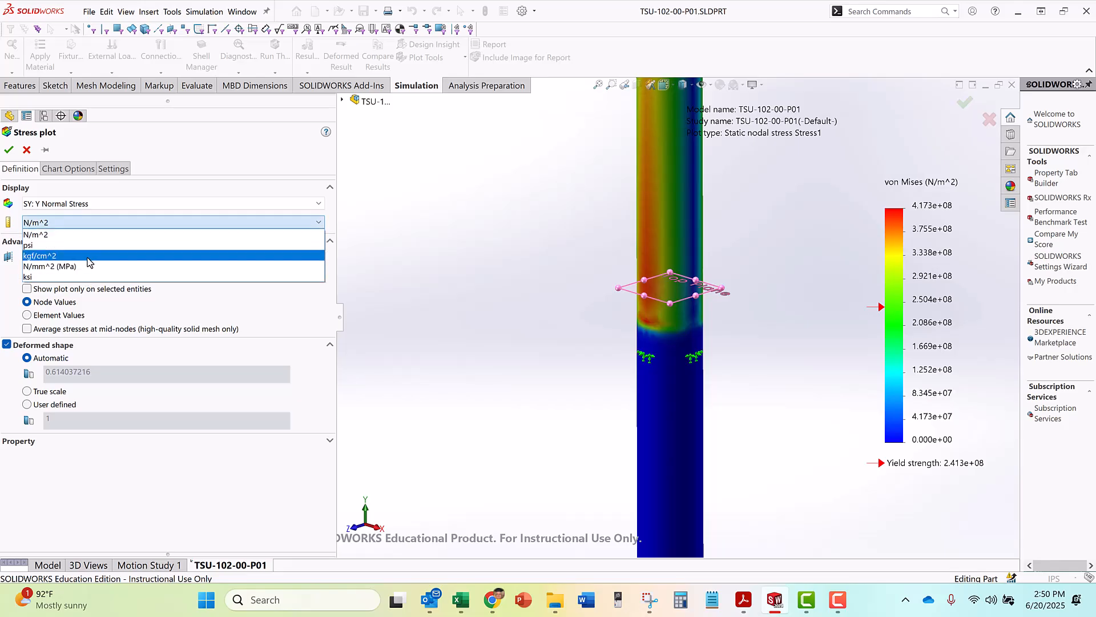
pyautogui.click(86, 245)
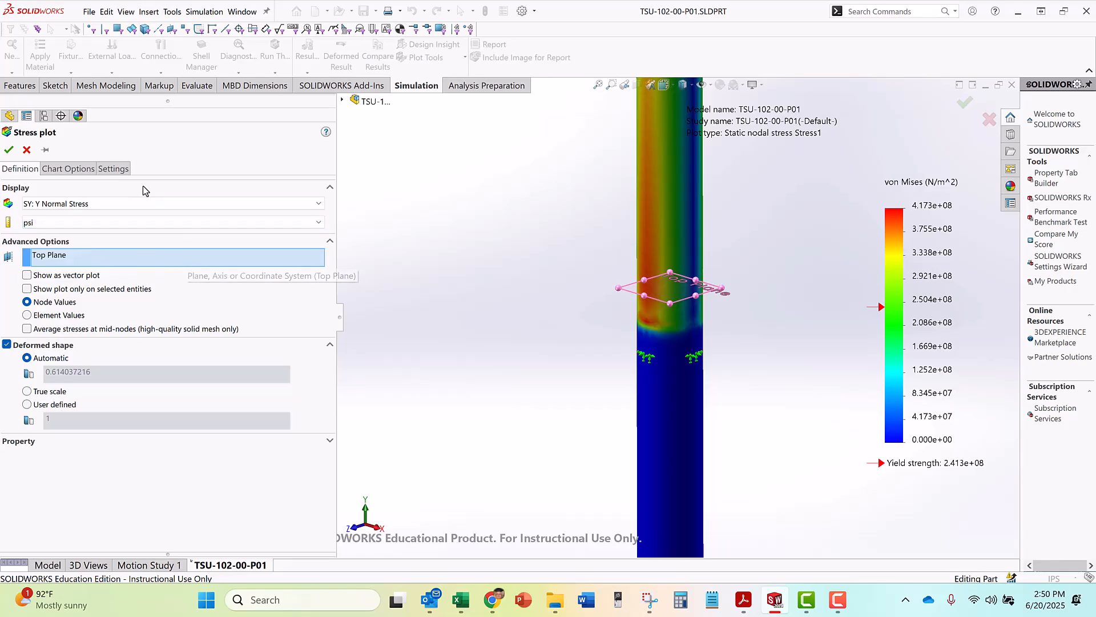
pyautogui.click(9, 150)
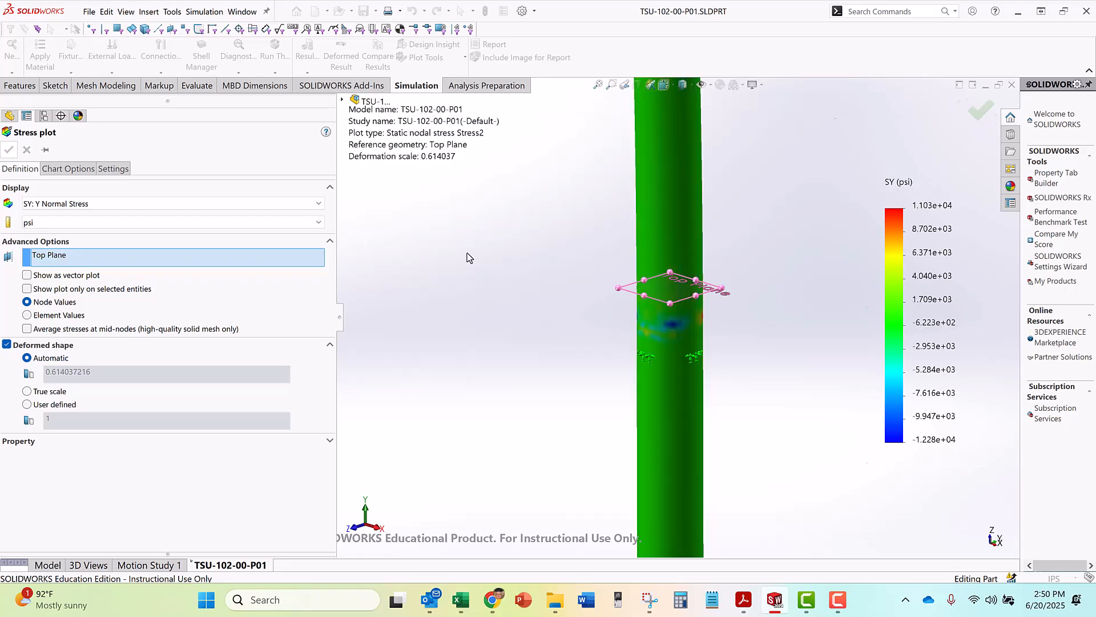
# Turn off the deformed result for the Y normal stress plot and inspect the undeformed tube around the Top Plane
pyautogui.scroll(5, 515, 360)
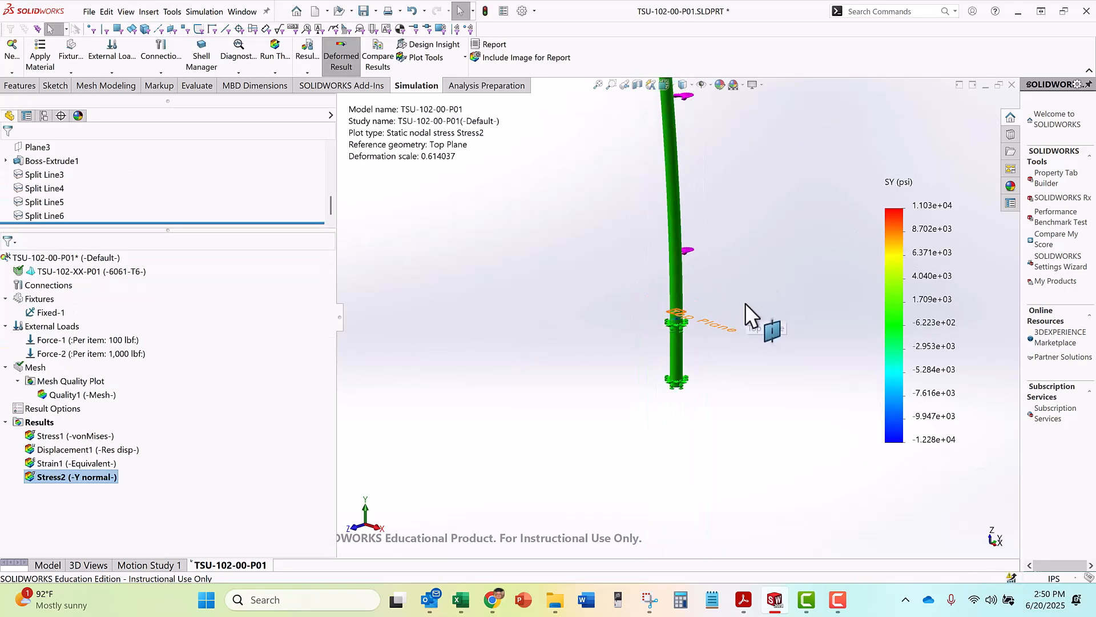
pyautogui.scroll(-2, 782, 250)
pyautogui.scroll(4, 782, 251)
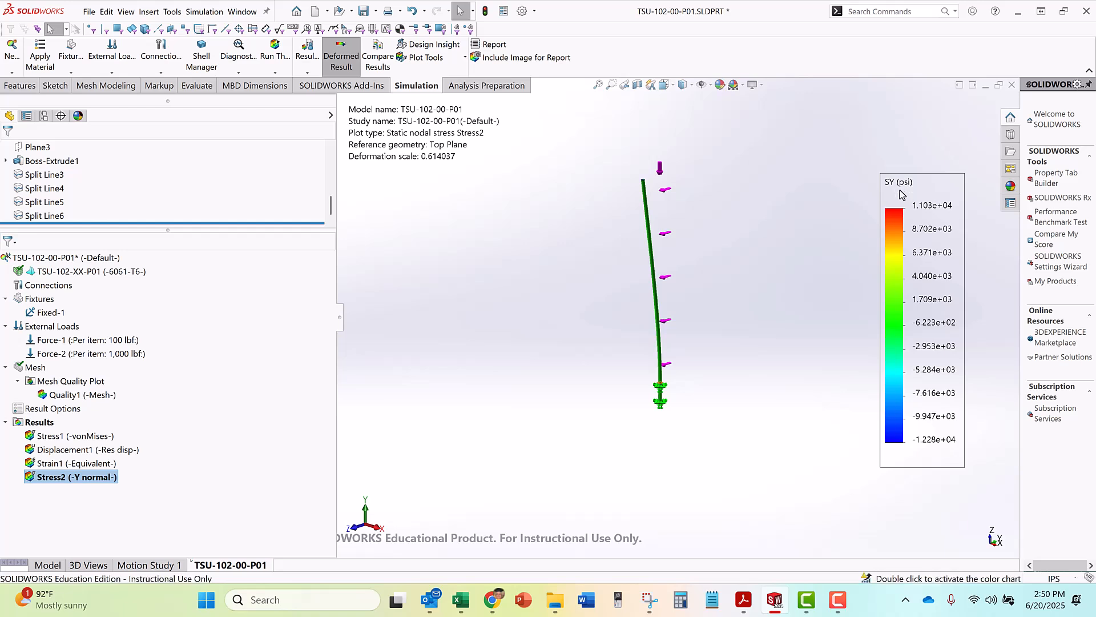
pyautogui.click(341, 55)
pyautogui.scroll(-4, 672, 183)
pyautogui.scroll(4, 670, 203)
pyautogui.scroll(-5, 675, 296)
pyautogui.scroll(-8, 679, 367)
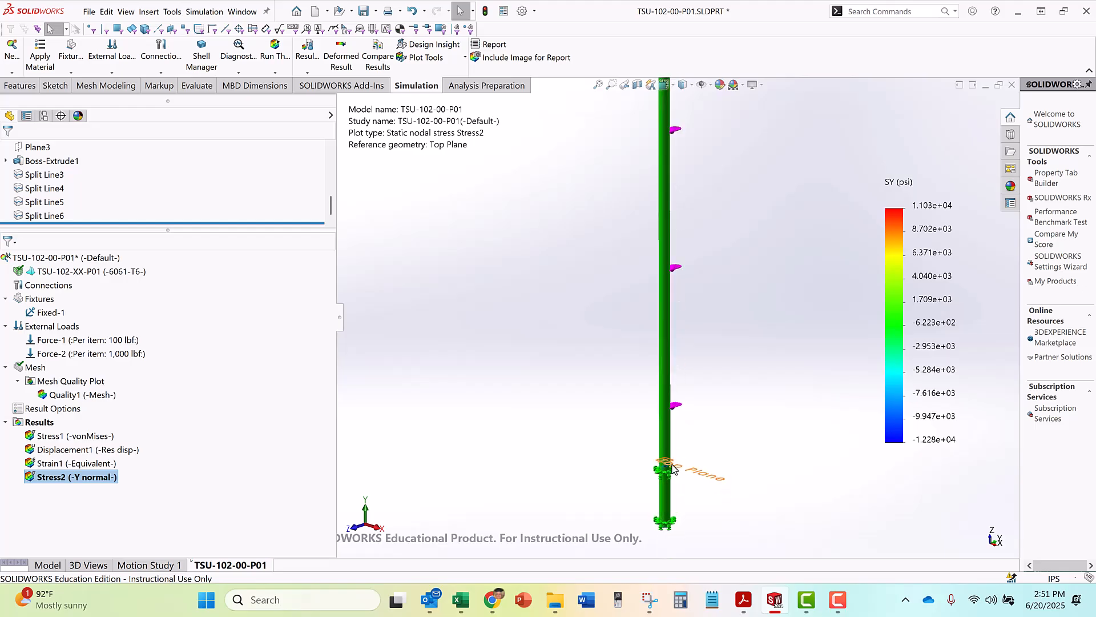
pyautogui.scroll(10, 656, 388)
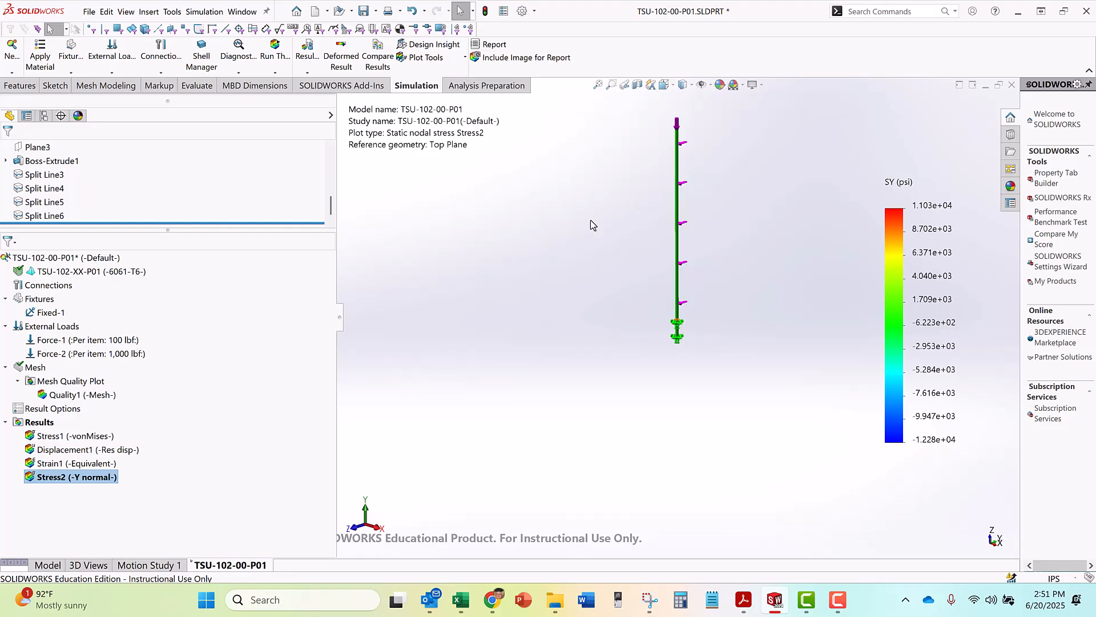
pyautogui.scroll(-8, 677, 319)
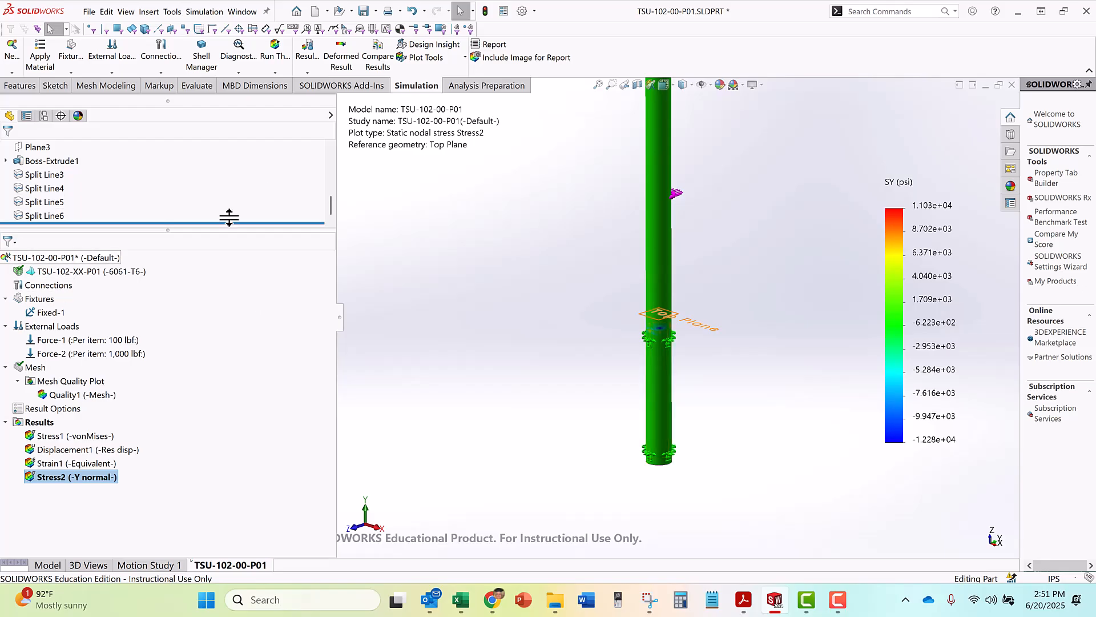
pyautogui.scroll(1, 375, 147)
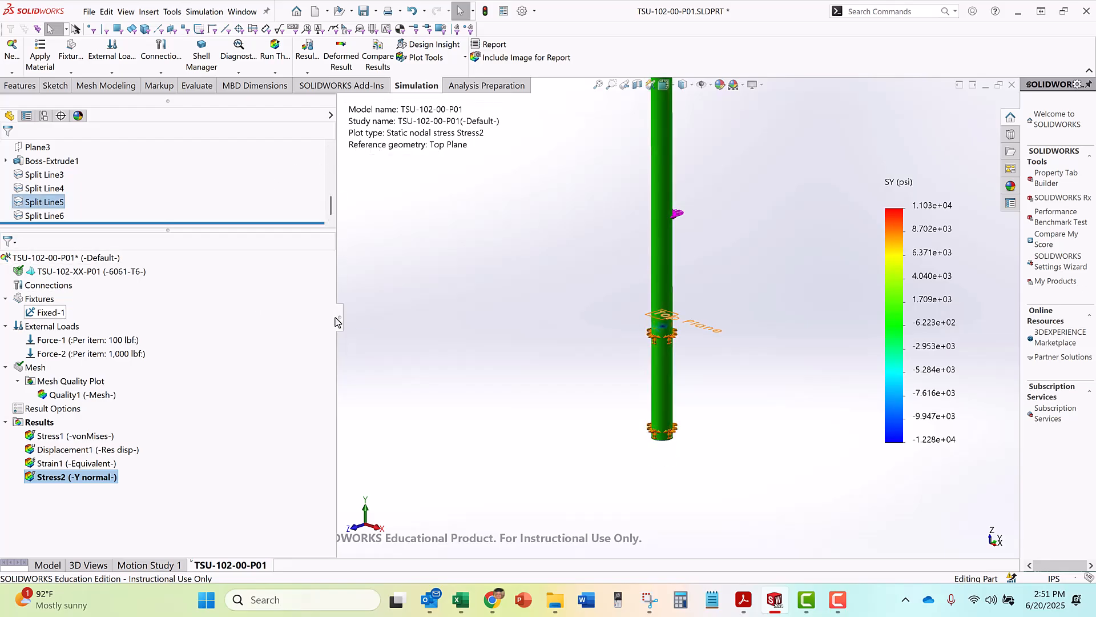
# Apply section clipping to the Y normal stress plot at the Top Plane with zero offset
pyautogui.moveTo(339, 317); pyautogui.dragTo(242, 305)
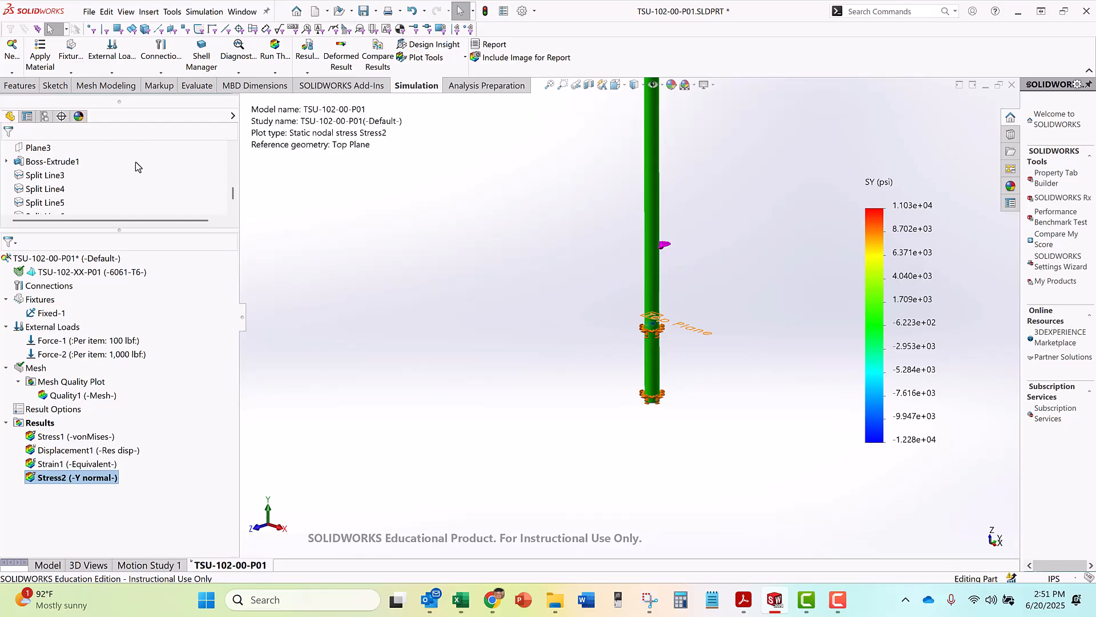
pyautogui.scroll(5, 233, 161)
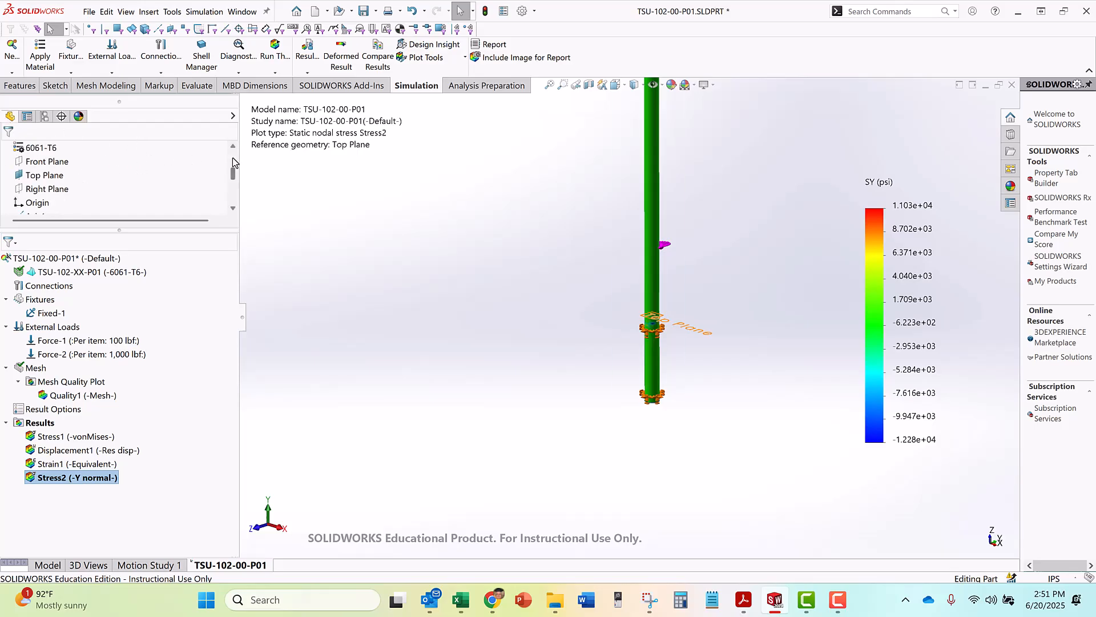
pyautogui.scroll(-1, 89, 188)
pyautogui.scroll(-1, 87, 189)
pyautogui.click(51, 175)
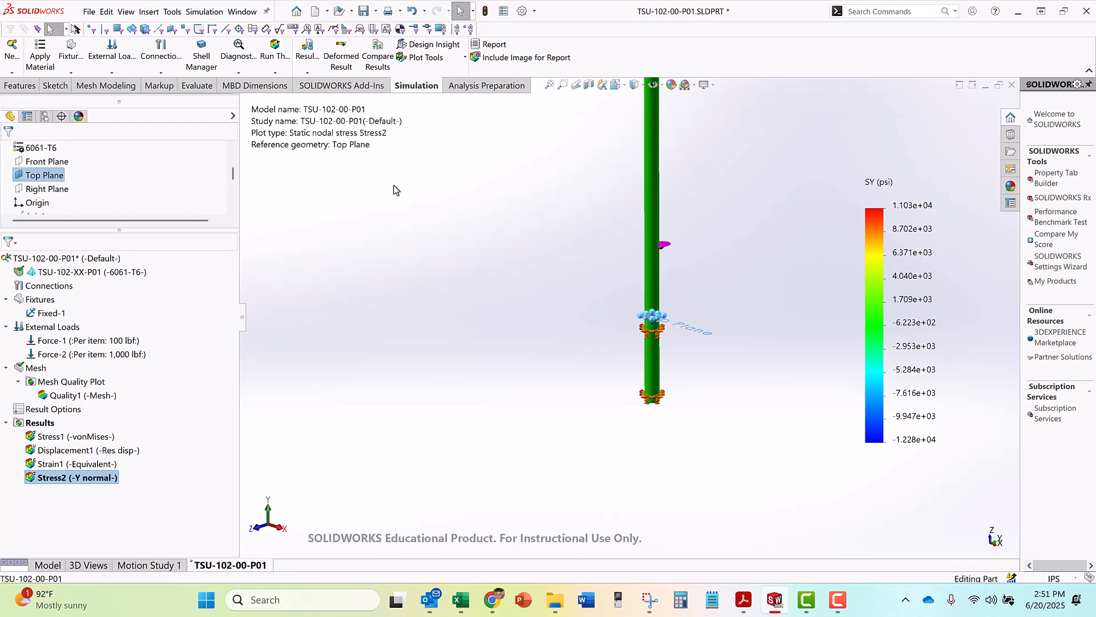
pyautogui.click(460, 60)
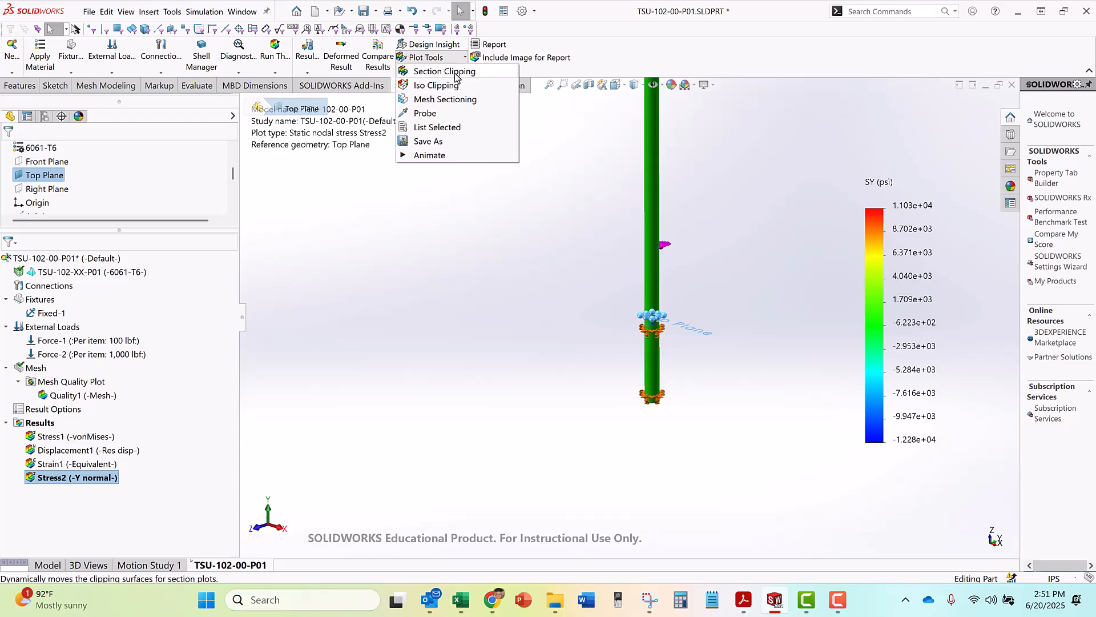
pyautogui.click(455, 73)
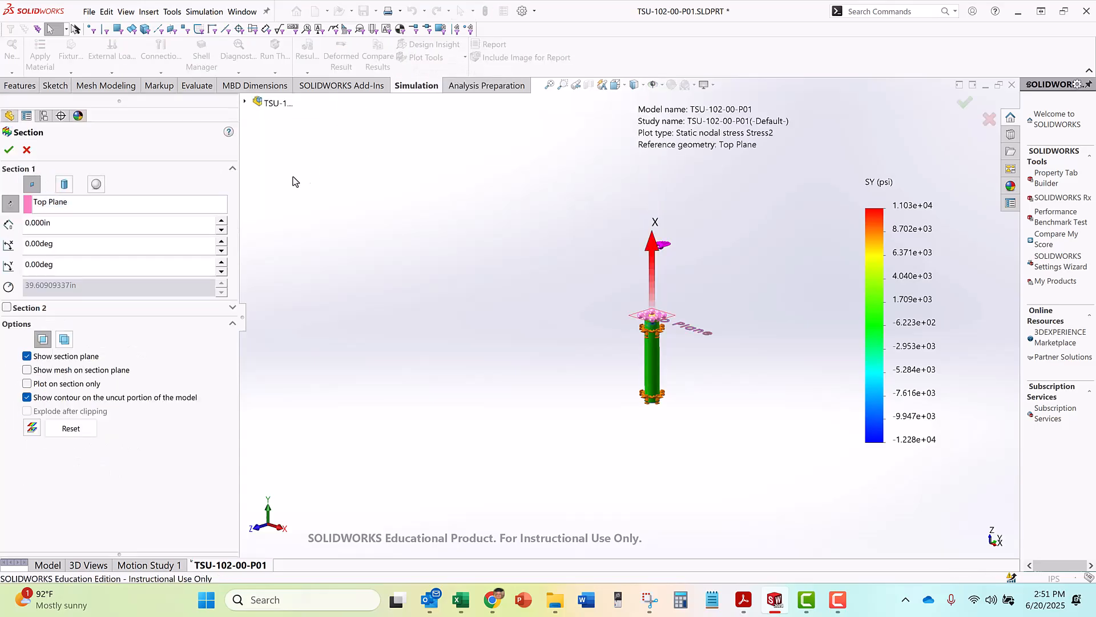
pyautogui.scroll(-4, 685, 337)
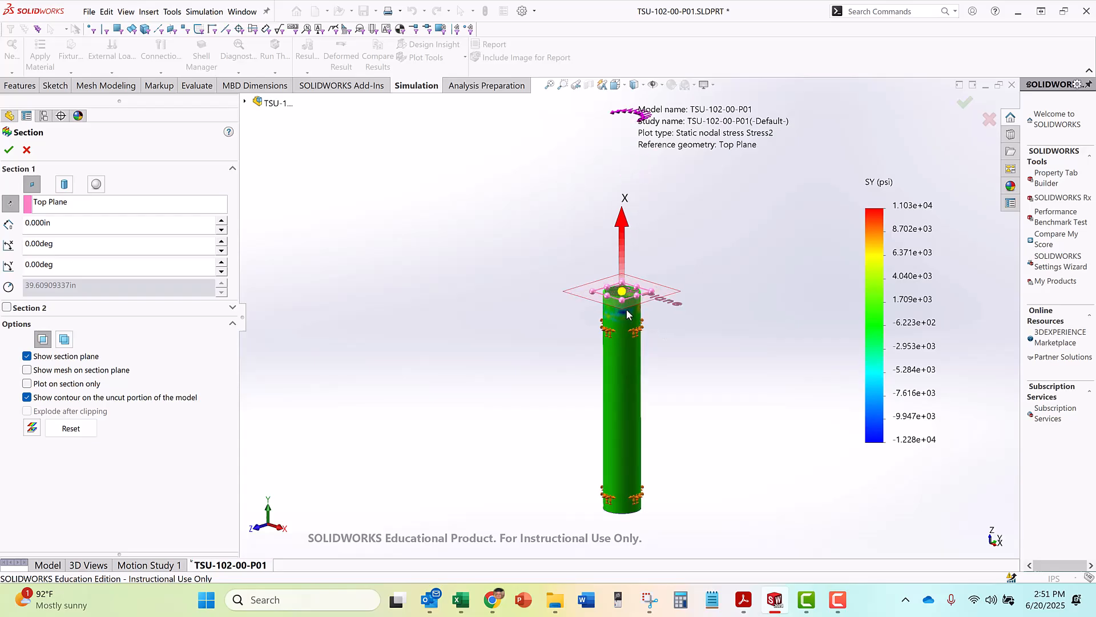
pyautogui.click(9, 149)
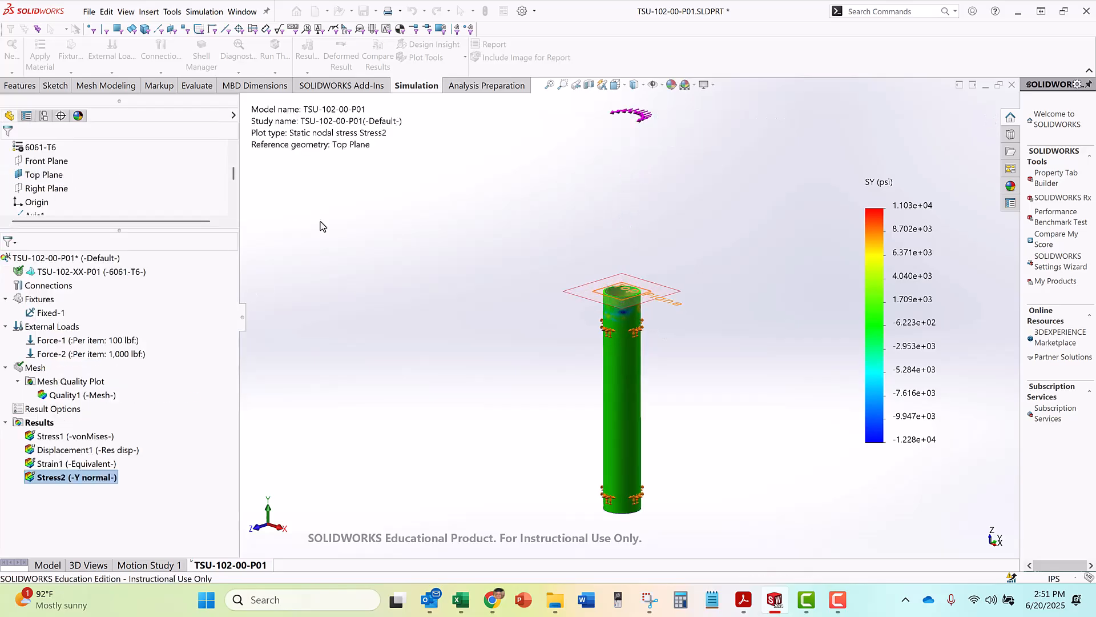
# In the top view, probe the Y normal stress at the cut ring's outer edge on the negative Z side, and move its callout clear
pyautogui.press('space')
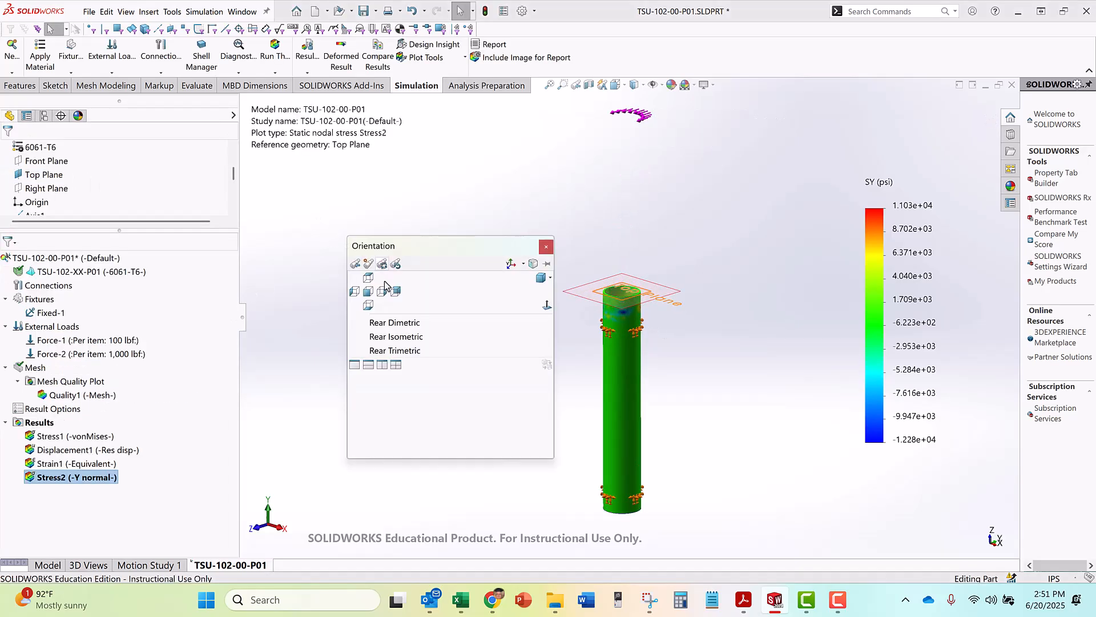
pyautogui.click(369, 278)
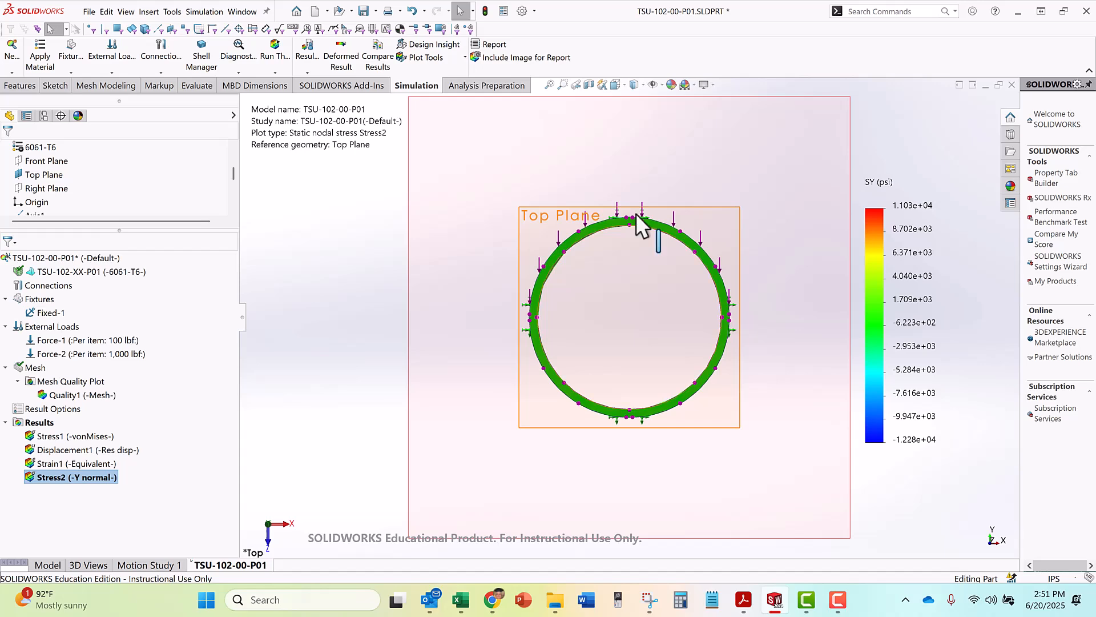
pyautogui.scroll(3, 635, 283)
pyautogui.scroll(-5, 634, 281)
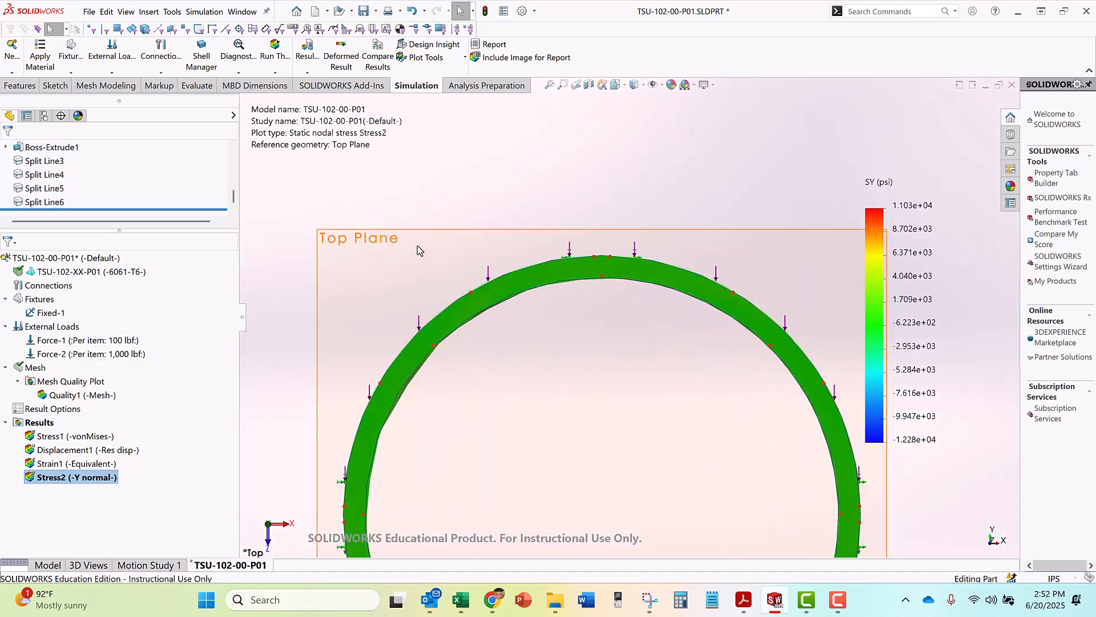
pyautogui.scroll(-6, 609, 266)
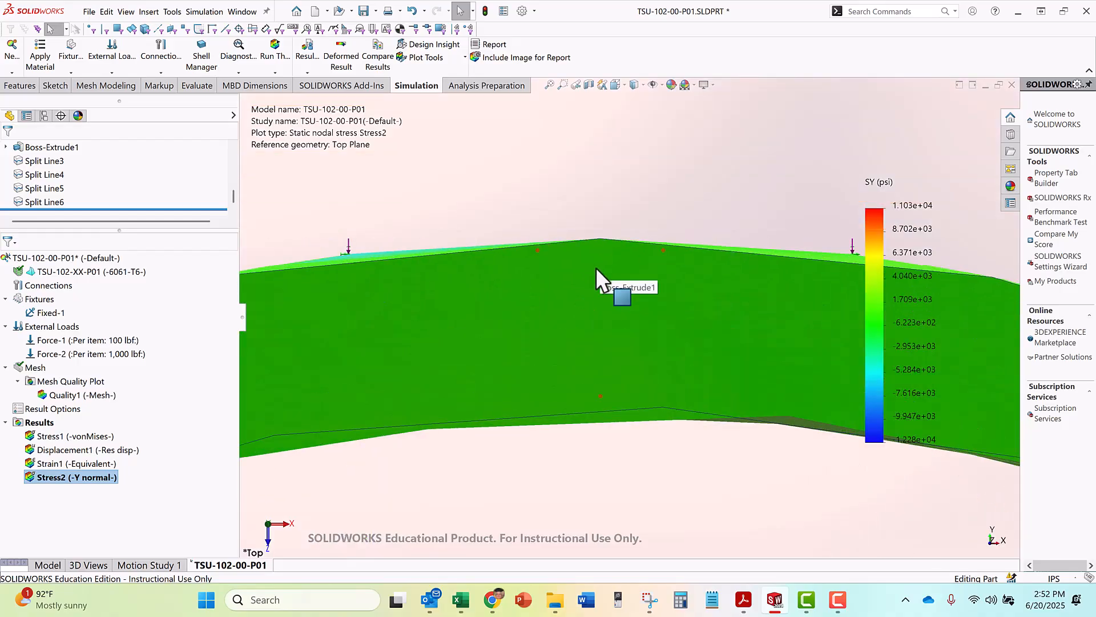
pyautogui.press('z')
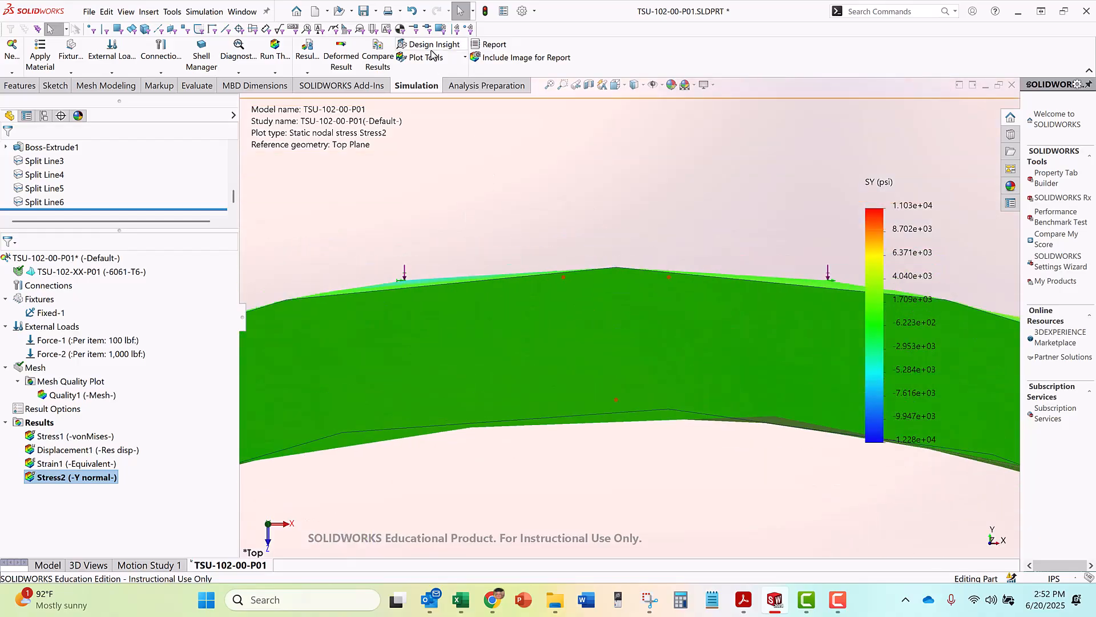
pyautogui.click(430, 58)
pyautogui.click(426, 113)
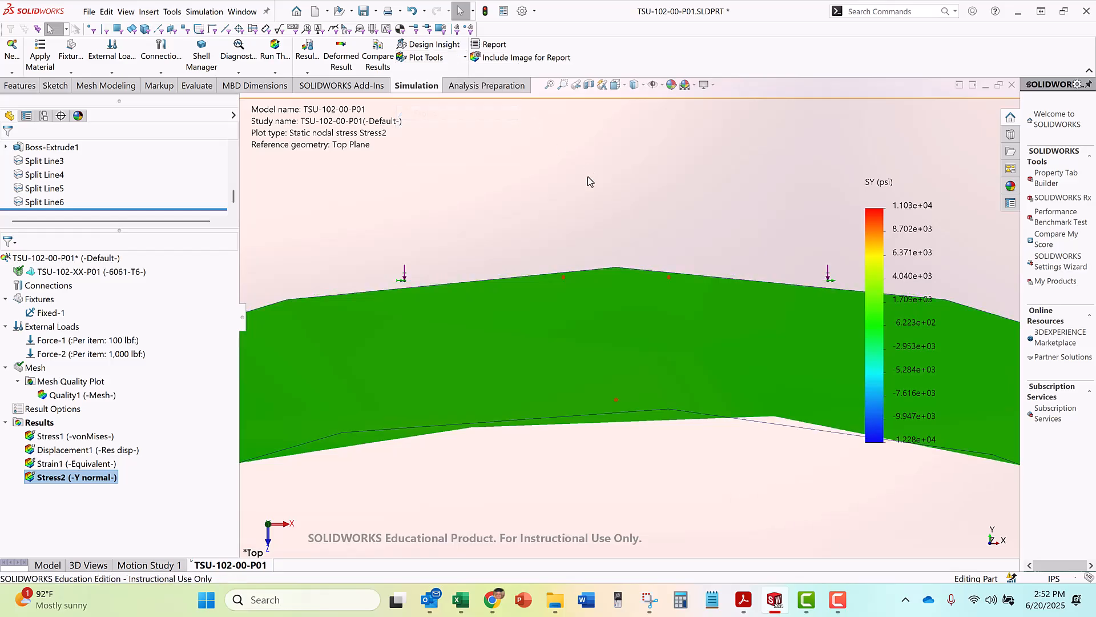
pyautogui.scroll(-2, 619, 270)
pyautogui.click(619, 280)
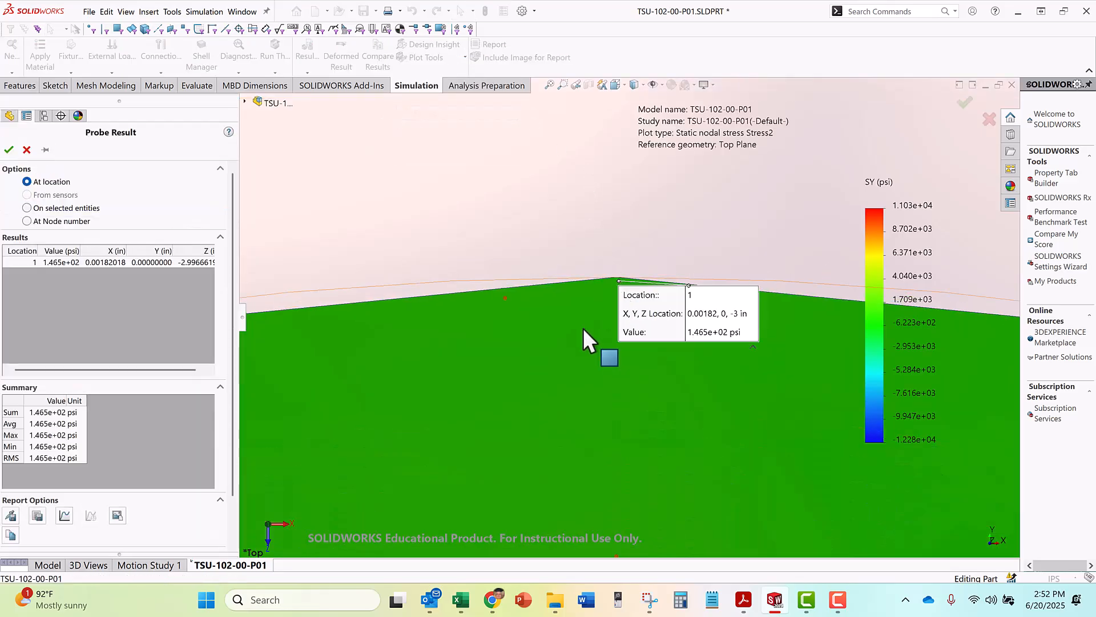
pyautogui.moveTo(634, 322); pyautogui.dragTo(486, 189)
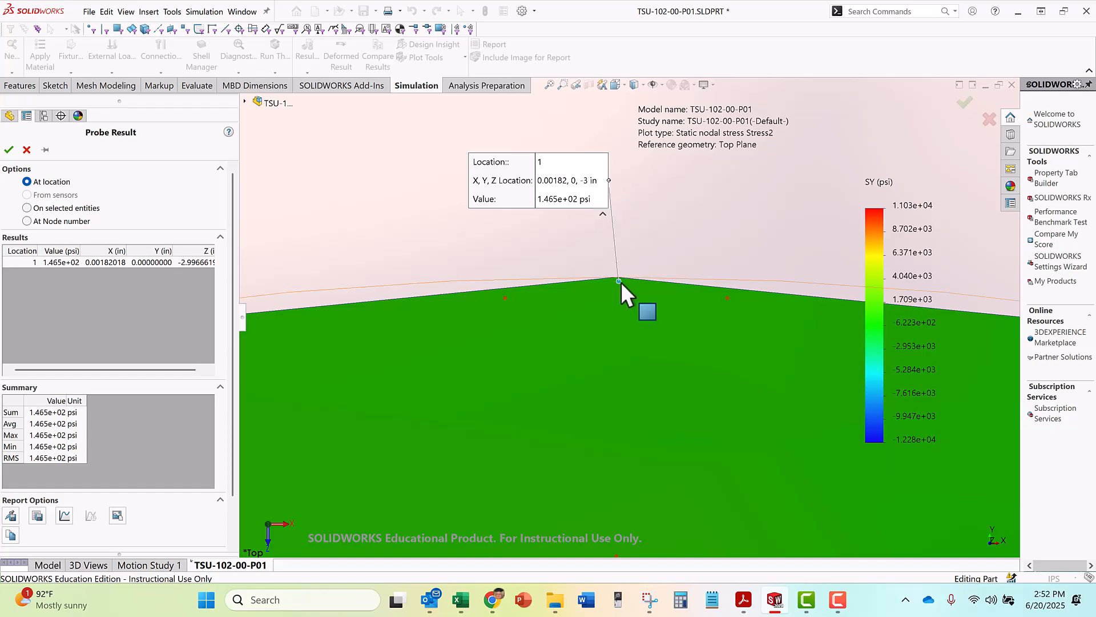
# Probe the Y normal stress at the cut ring's outer edge on the positive Z side
pyautogui.scroll(10, 583, 237)
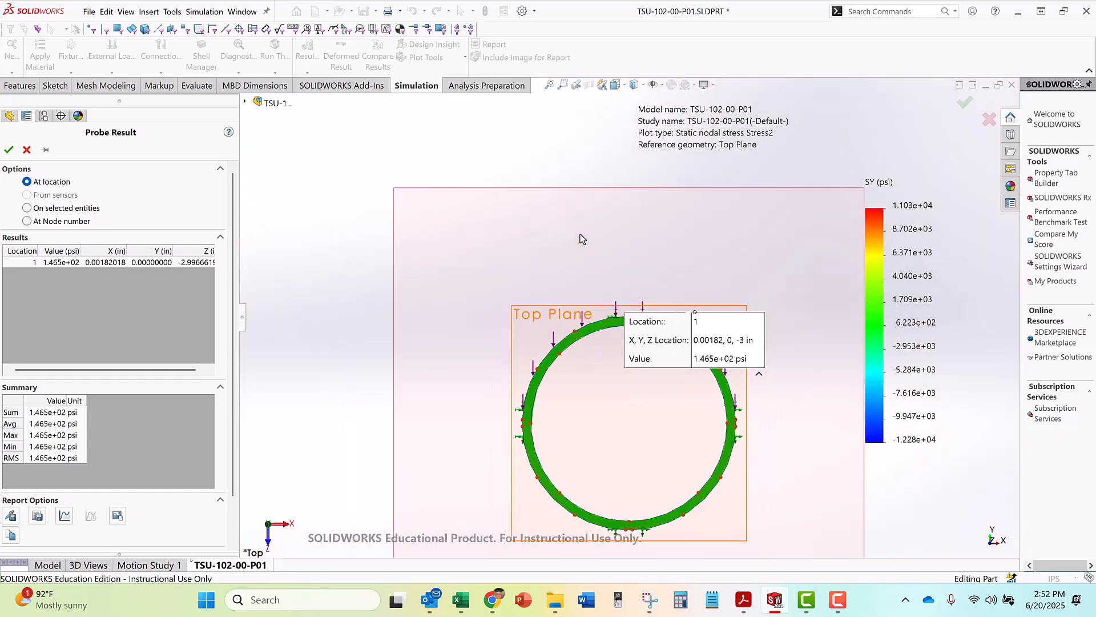
pyautogui.scroll(-10, 626, 480)
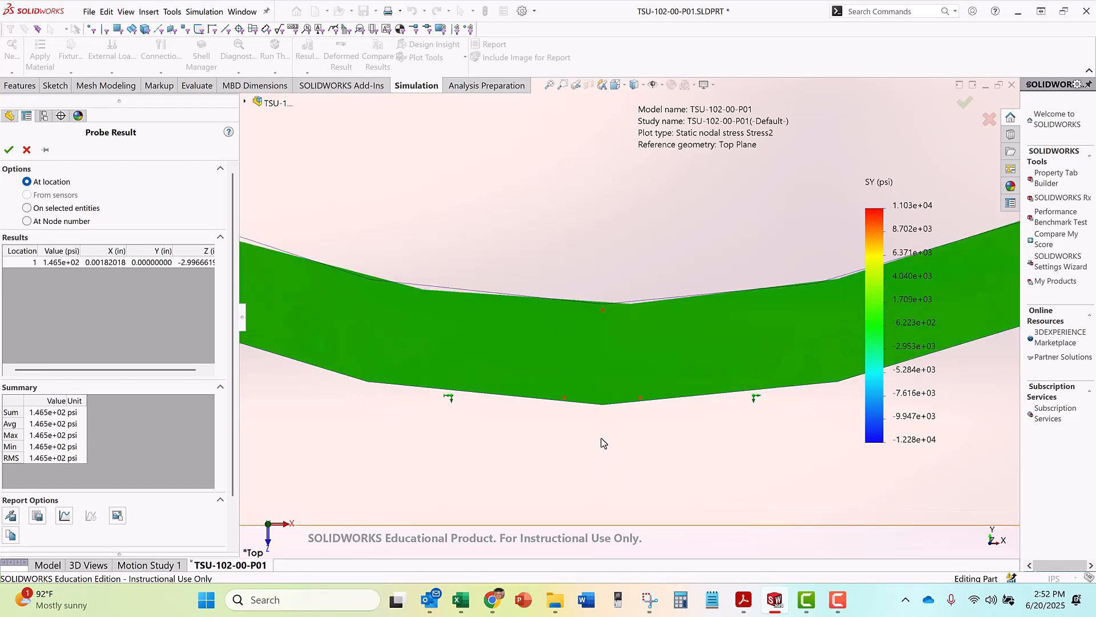
pyautogui.click(601, 401)
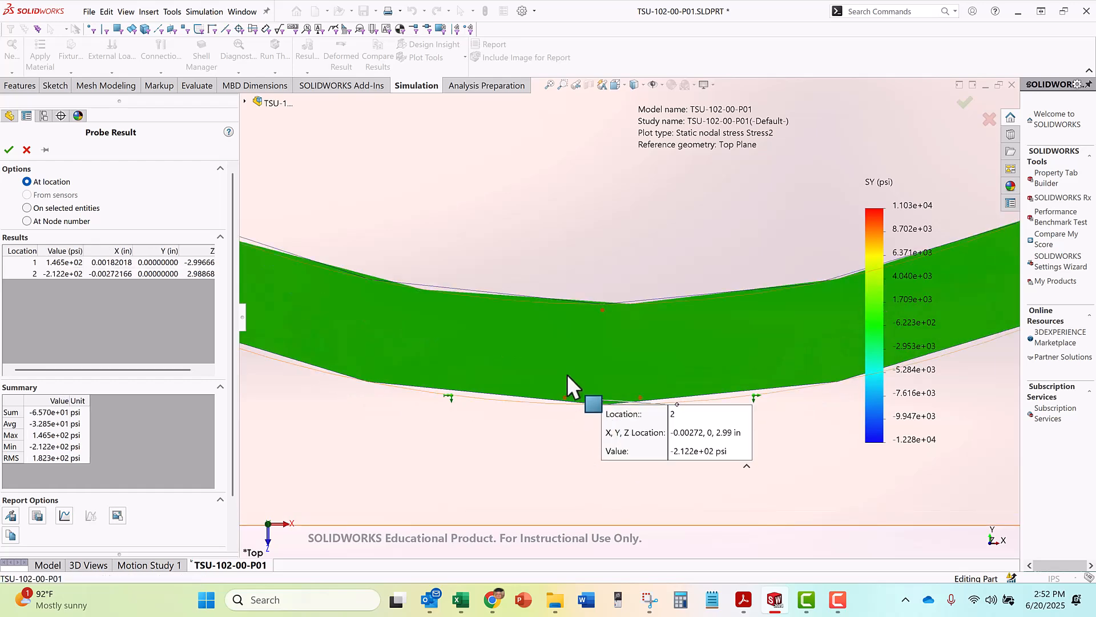
# Probe the Y normal stress at the cut ring's outer edge on the negative X side, and move its callout outside the ring
pyautogui.scroll(8, 567, 374)
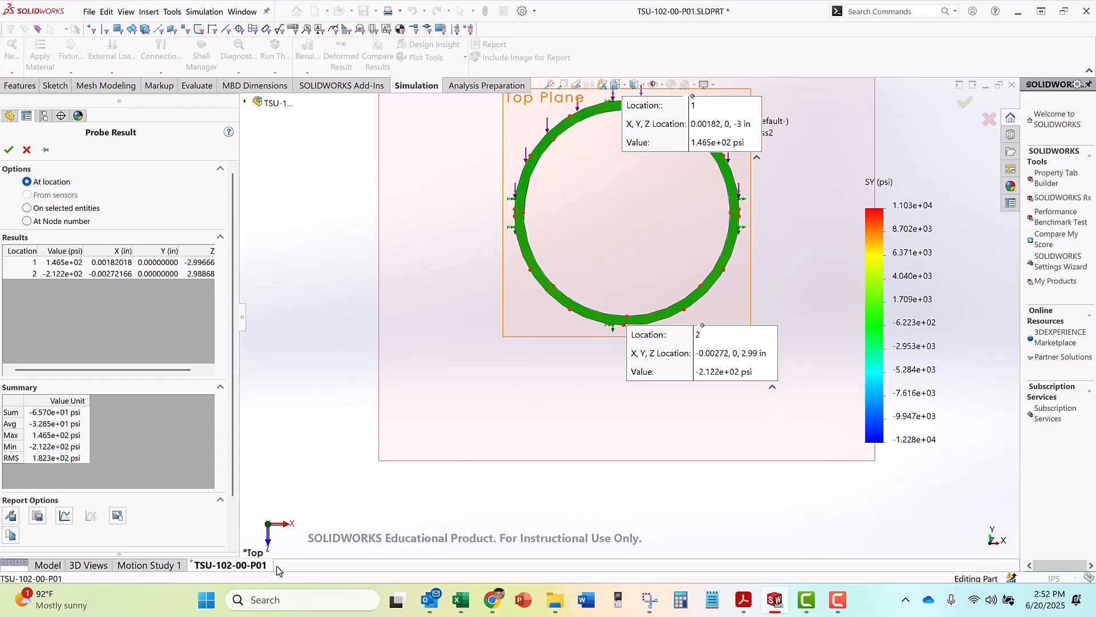
pyautogui.scroll(-8, 531, 223)
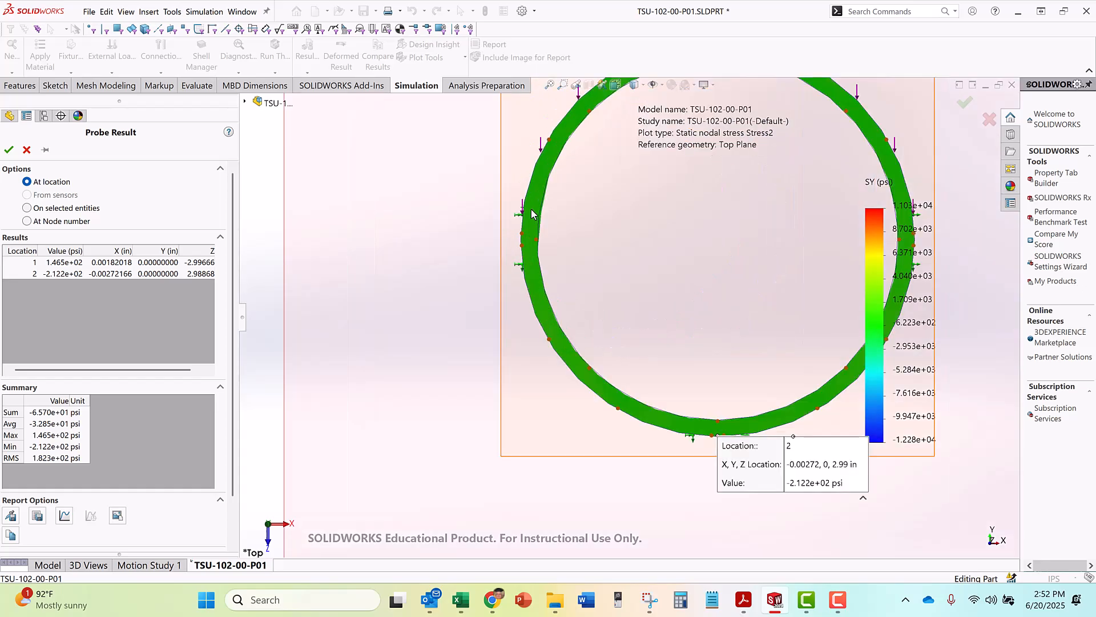
pyautogui.click(549, 322)
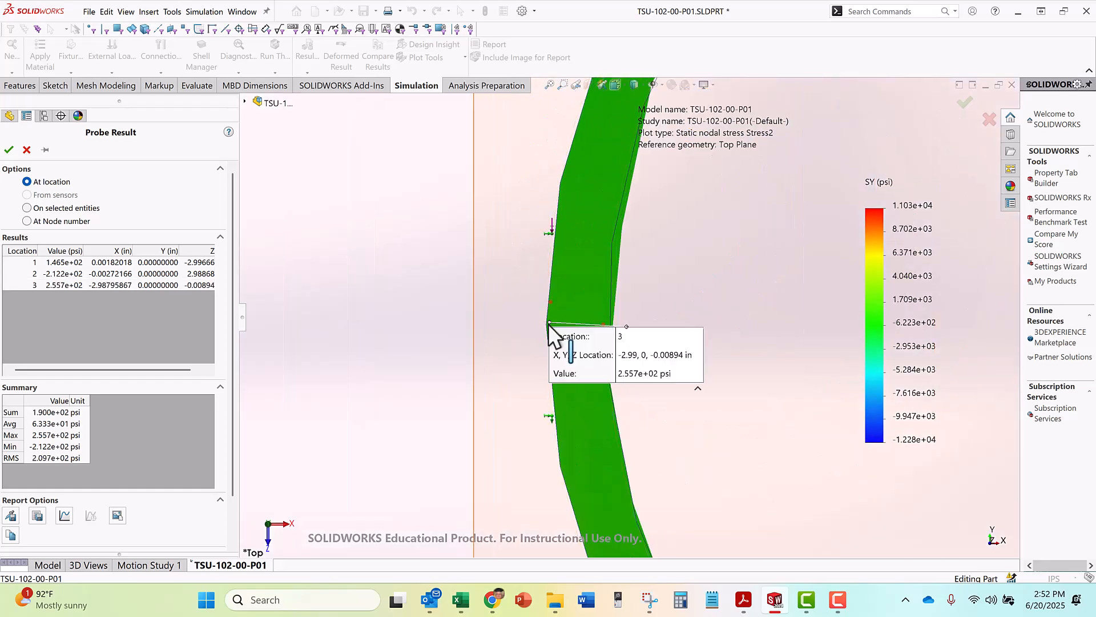
pyautogui.moveTo(577, 342); pyautogui.dragTo(310, 214)
pyautogui.scroll(10, 350, 262)
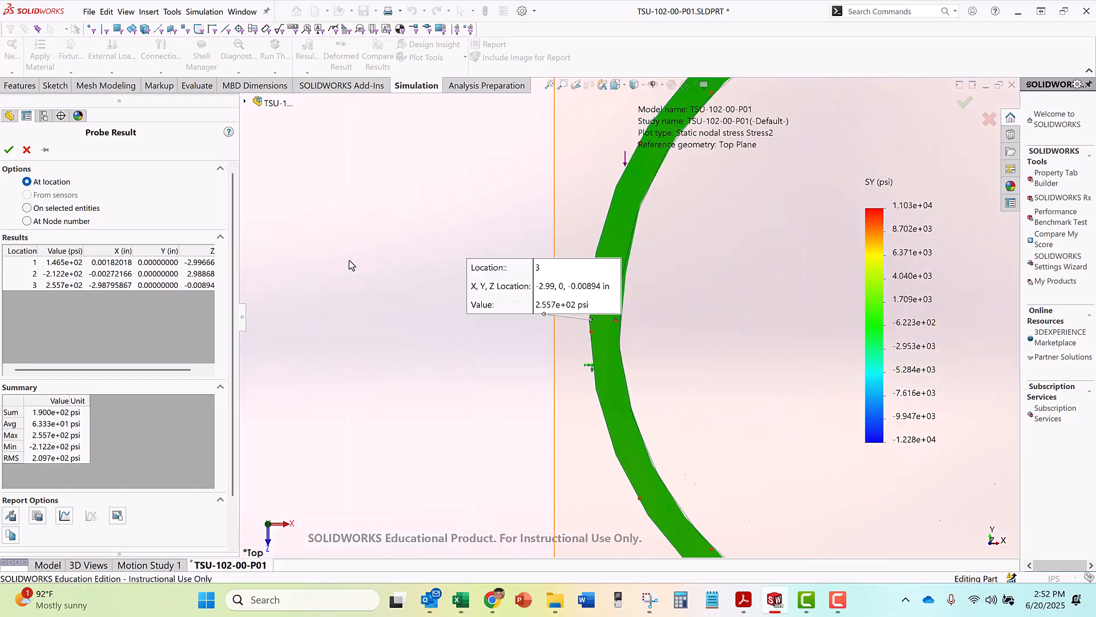
# Probe the Y normal stress at the cut ring's outer edge on the positive X side
pyautogui.scroll(-2, 799, 319)
pyautogui.scroll(-10, 794, 320)
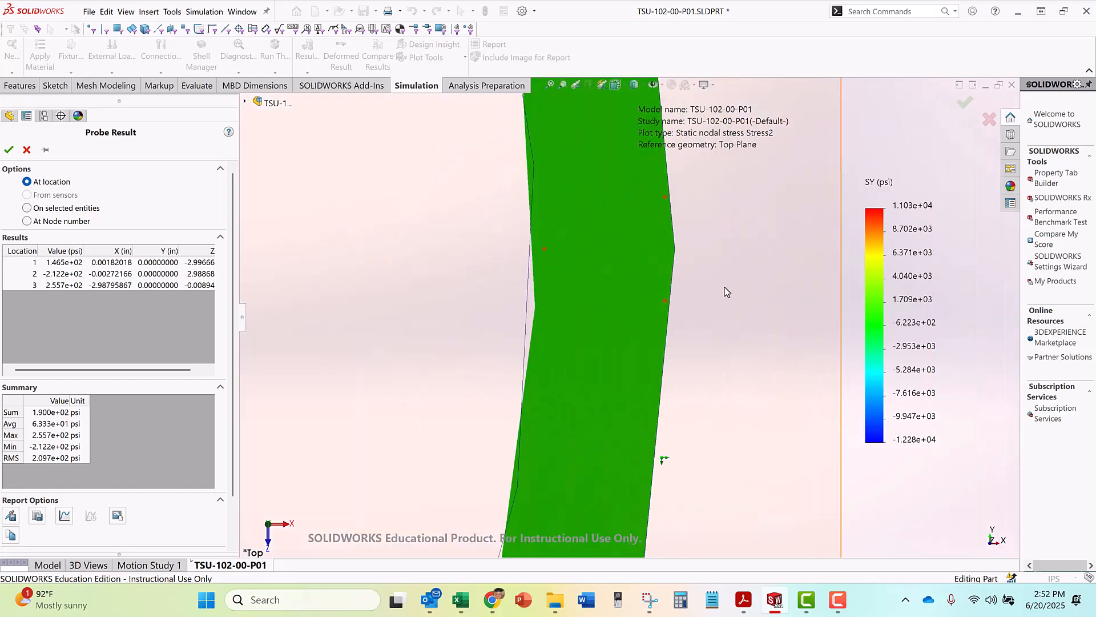
pyautogui.click(671, 248)
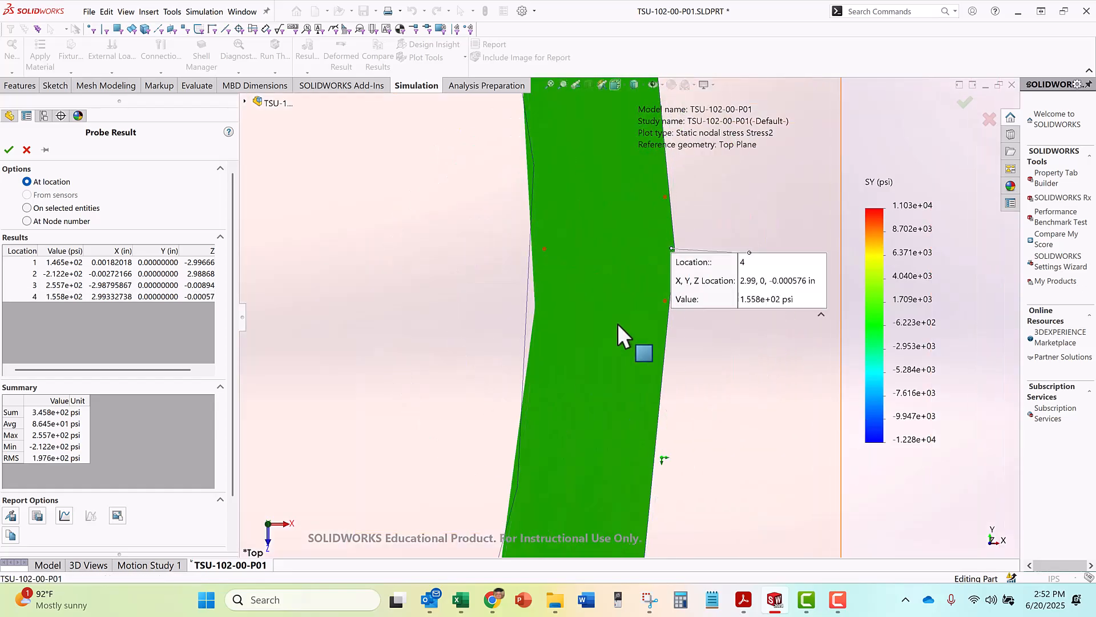
# Arrange the four probe callouts around the outside of the whole cut ring, each clear of the ring and near its probed point
pyautogui.scroll(3, 598, 333)
pyautogui.scroll(8, 597, 333)
pyautogui.moveTo(692, 333); pyautogui.dragTo(723, 271)
pyautogui.moveTo(656, 241); pyautogui.dragTo(532, 132)
pyautogui.moveTo(487, 315); pyautogui.dragTo(331, 259)
pyautogui.moveTo(600, 428); pyautogui.dragTo(631, 449)
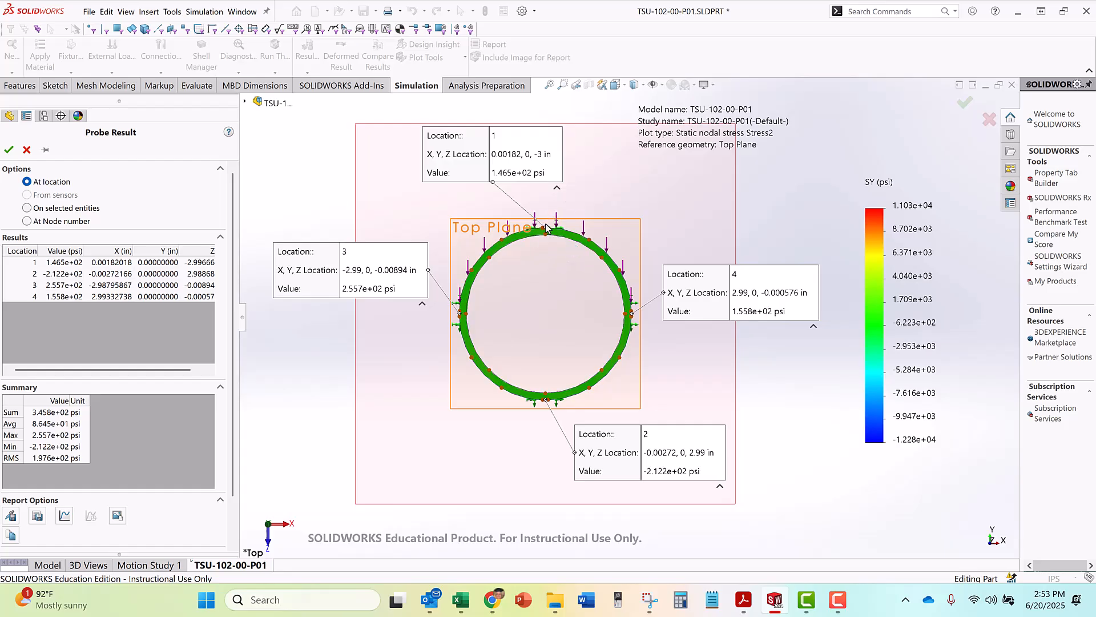
pyautogui.moveTo(558, 167); pyautogui.dragTo(567, 164)
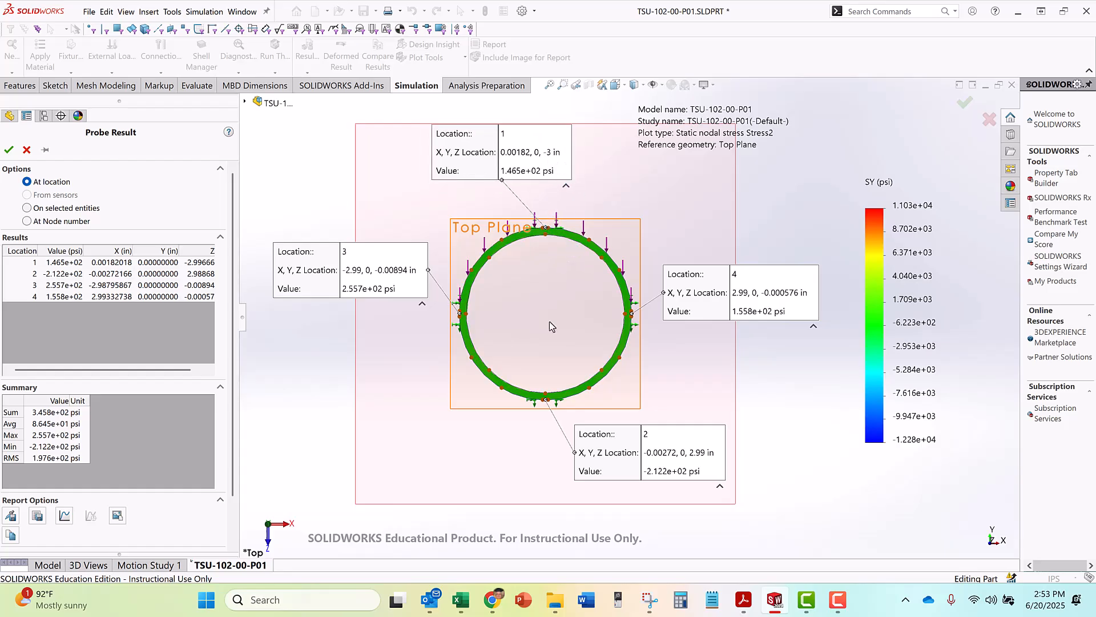
pyautogui.moveTo(616, 460)
pyautogui.mouseDown()
pyautogui.moveTo(580, 517)
pyautogui.moveTo(612, 472)
pyautogui.mouseUp()
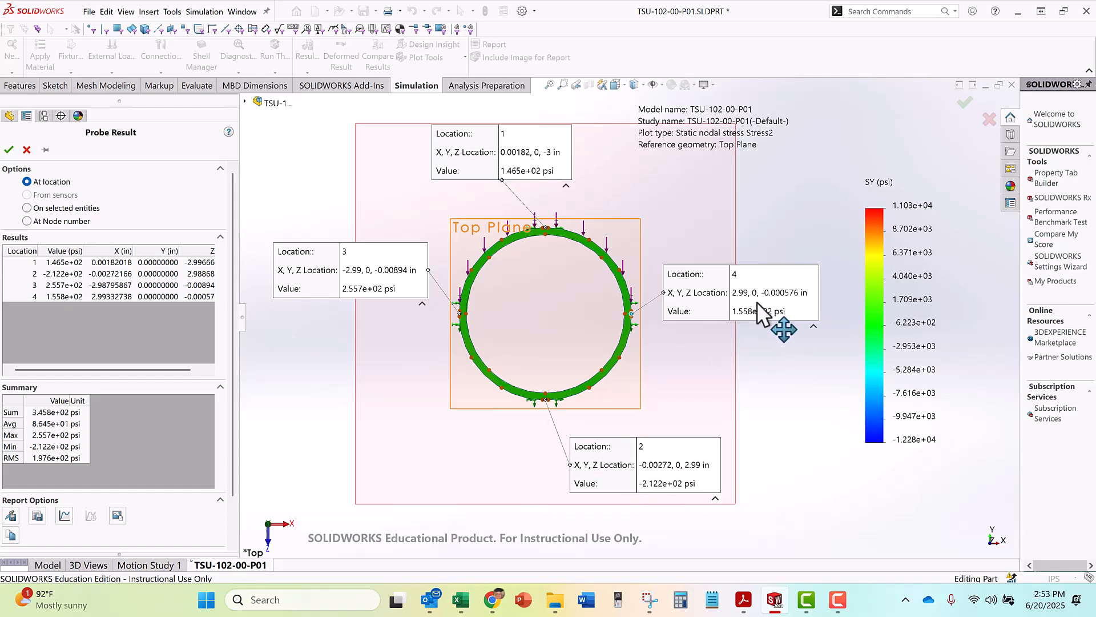
pyautogui.moveTo(711, 295); pyautogui.dragTo(718, 288)
pyautogui.moveTo(367, 268); pyautogui.dragTo(360, 257)
pyautogui.moveTo(735, 298); pyautogui.dragTo(740, 293)
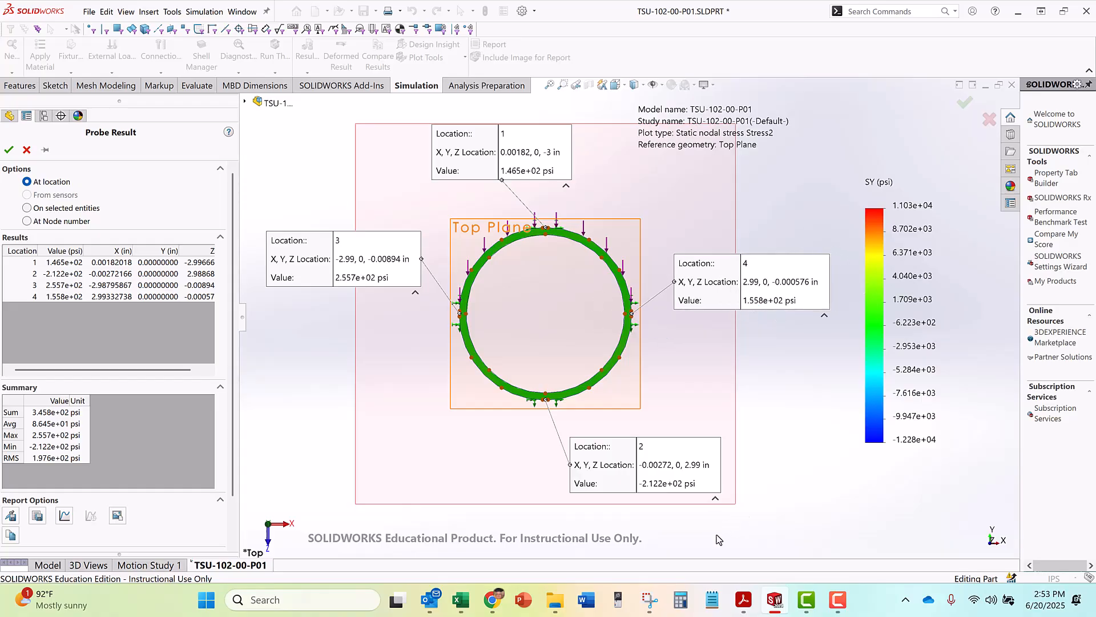
# Capture the clipped stress plot with its four probe callouts and legend in Snipping Tool, check the capture, and return to SOLIDWORKS to finish the probe
pyautogui.click(649, 599)
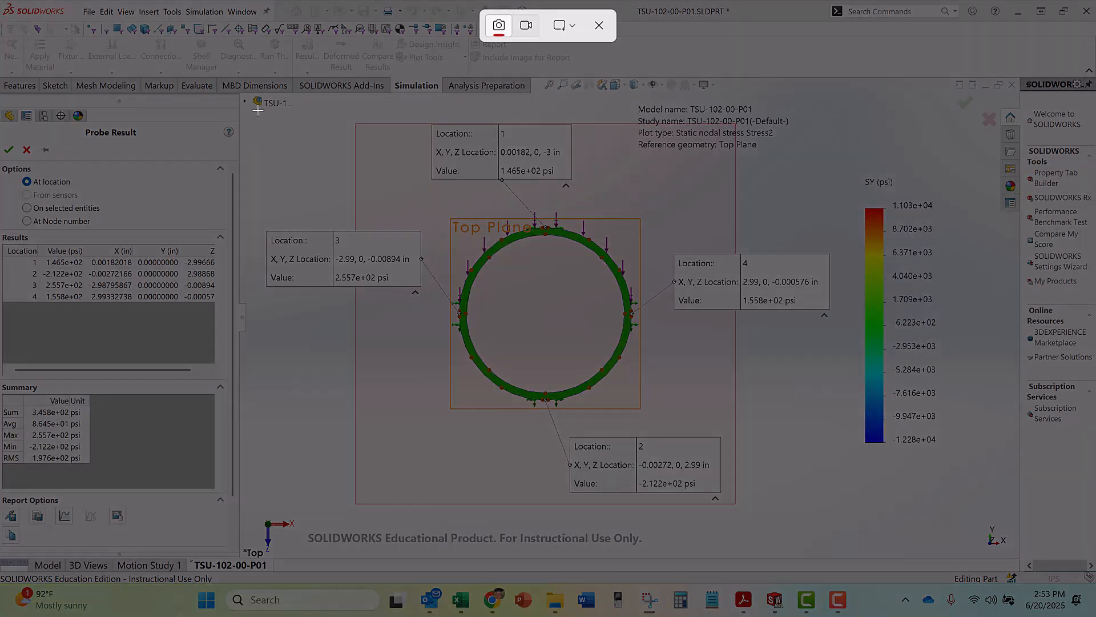
pyautogui.moveTo(254, 107); pyautogui.dragTo(965, 534)
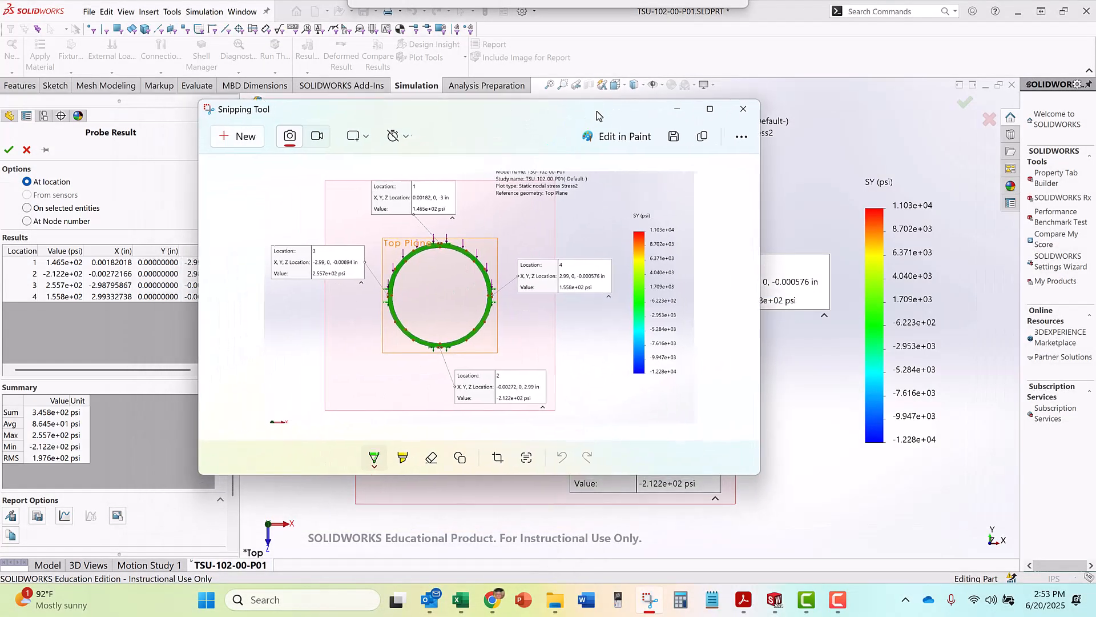
pyautogui.click(721, 109)
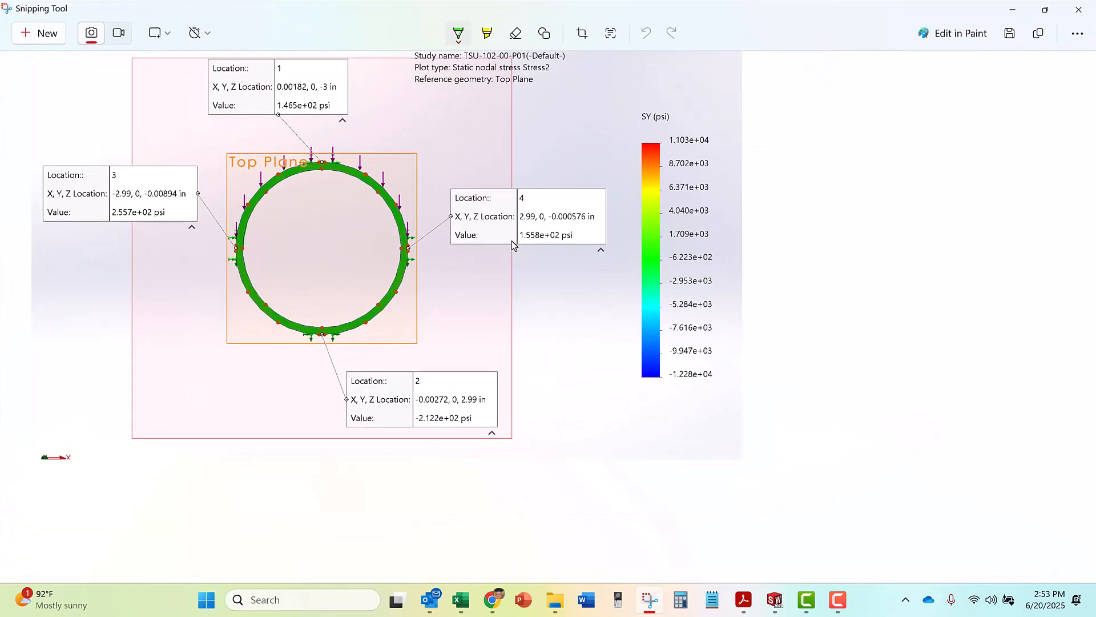
pyautogui.click(1012, 10)
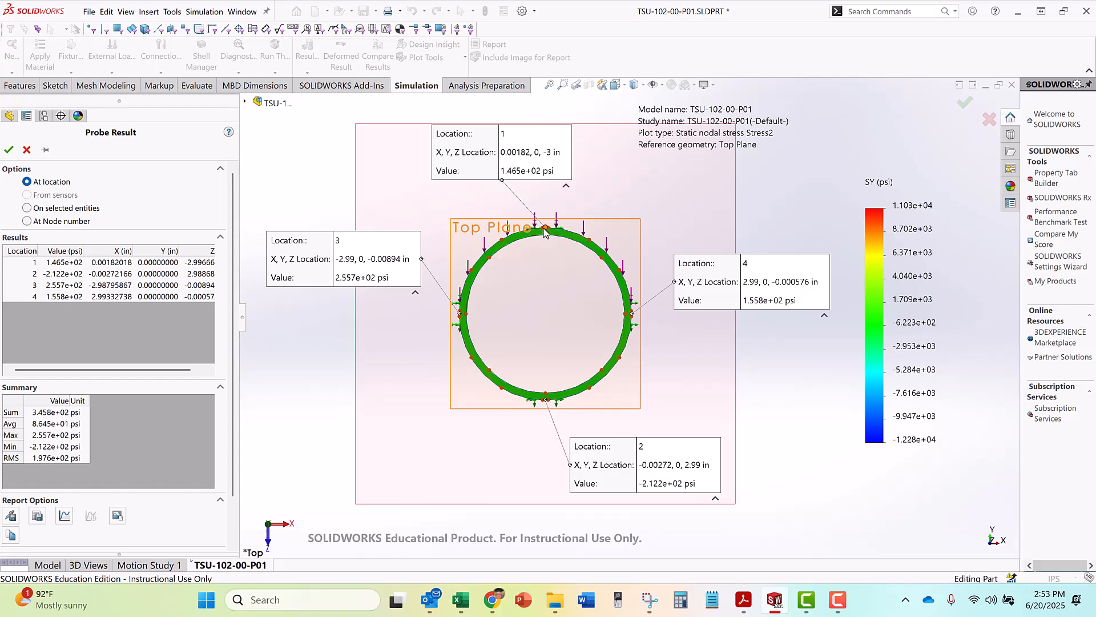
pyautogui.click(8, 150)
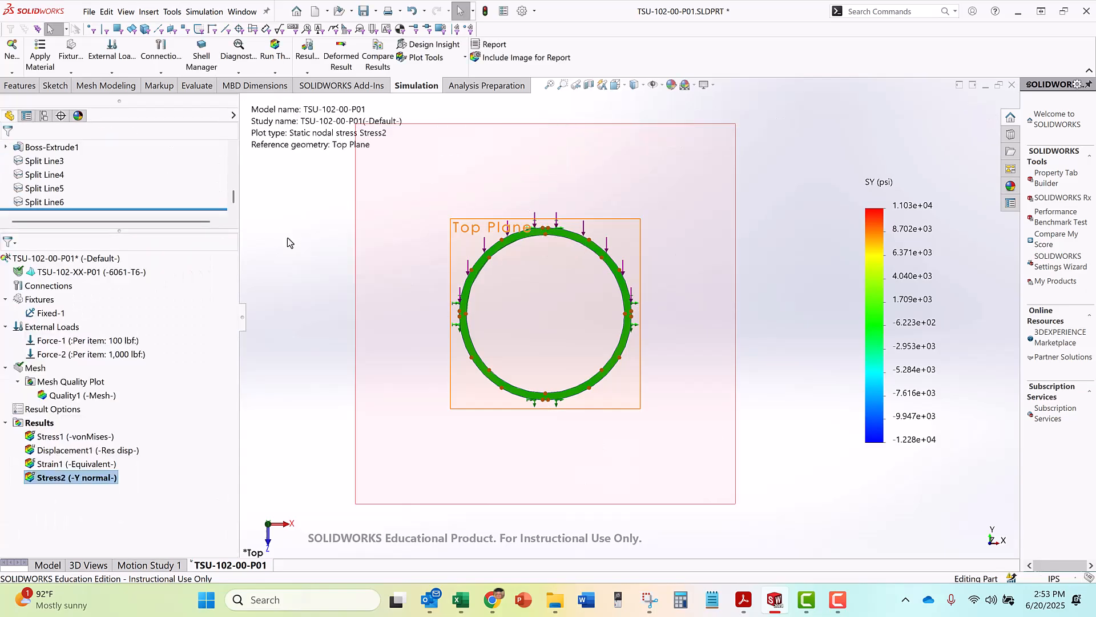